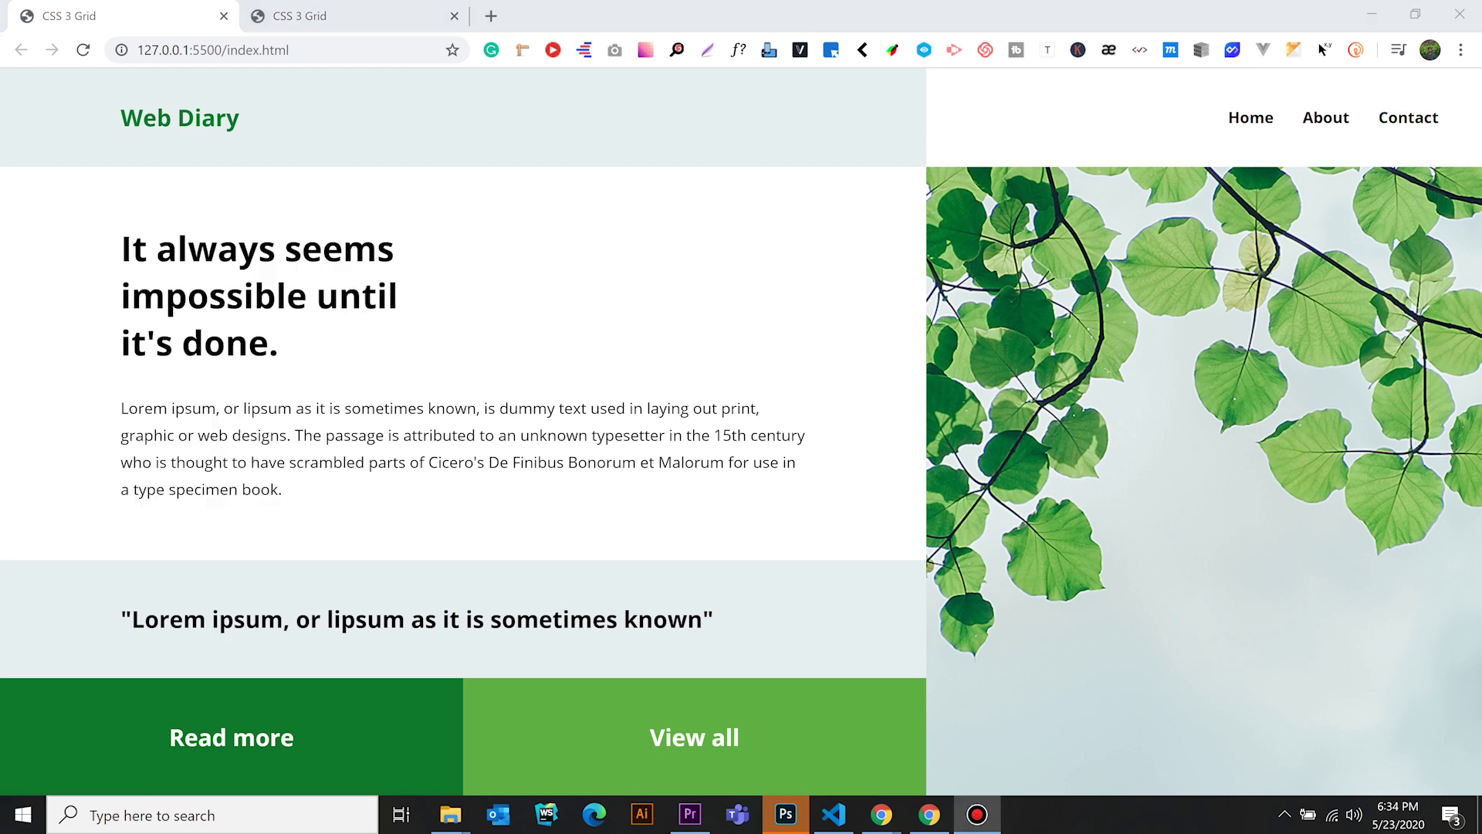
# Select and deselect the heading text, then switch to the CSS 3 Grid tab's responsive preview
pyautogui.moveTo(121, 249); pyautogui.dragTo(282, 493)
pyautogui.click(282, 492)
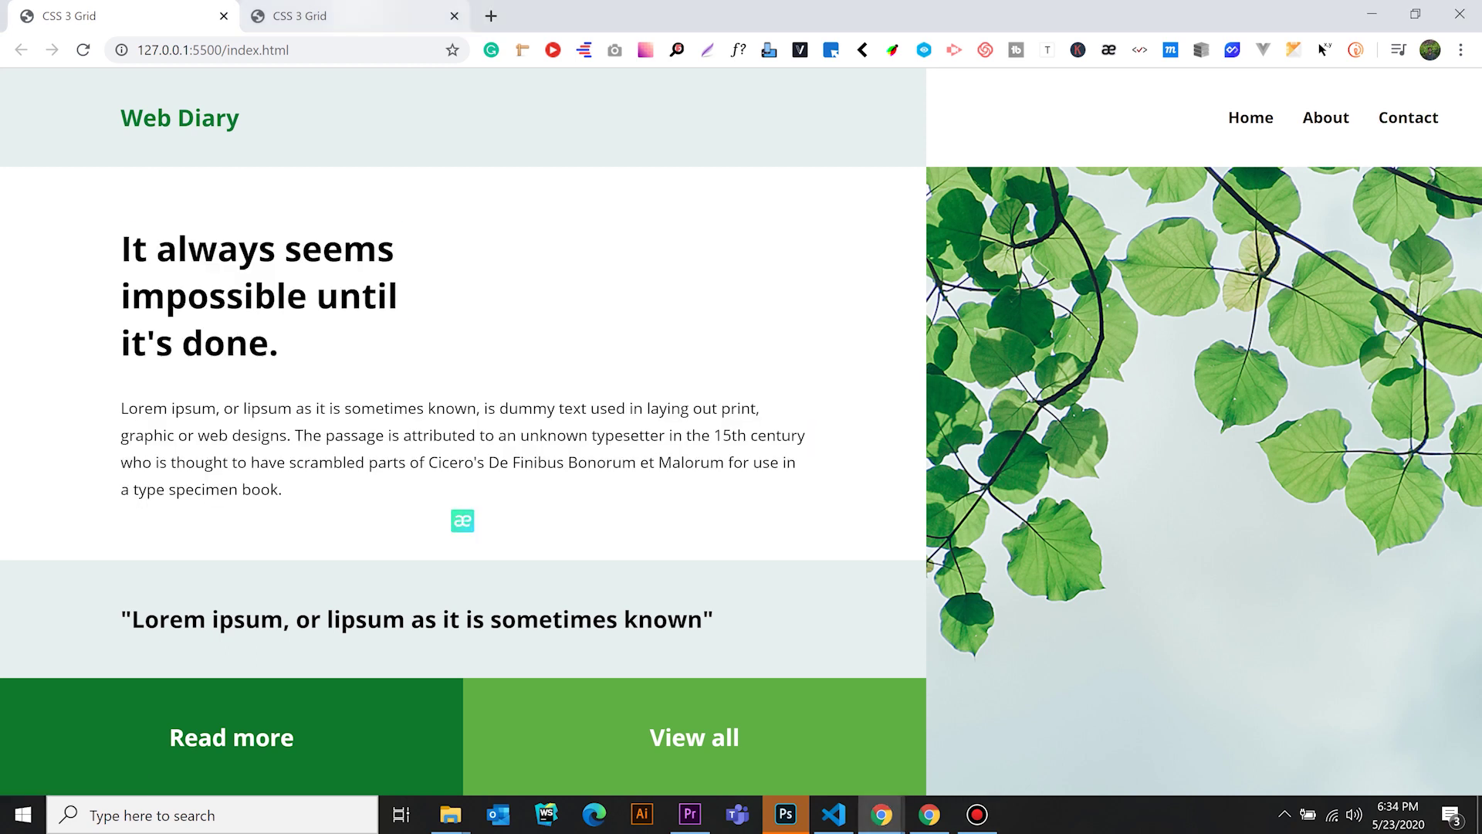
pyautogui.hotkey('ctrl', 'Tab')
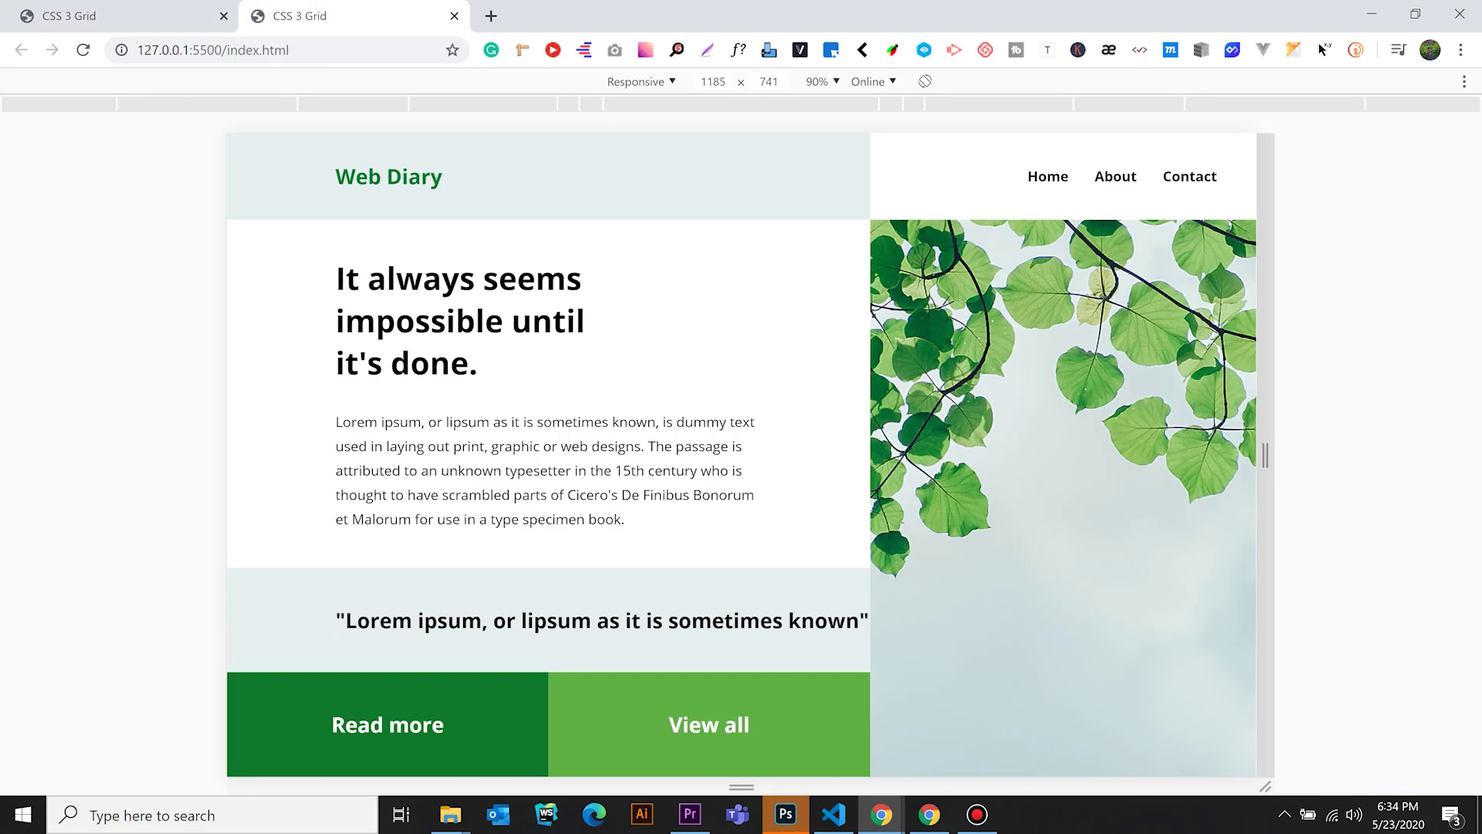
# Narrow the responsive preview to about 352 px, scroll and reload it, then return to the desktop tab
pyautogui.moveTo(1265, 455); pyautogui.dragTo(903, 456)
pyautogui.scroll(-5, 741, 456)
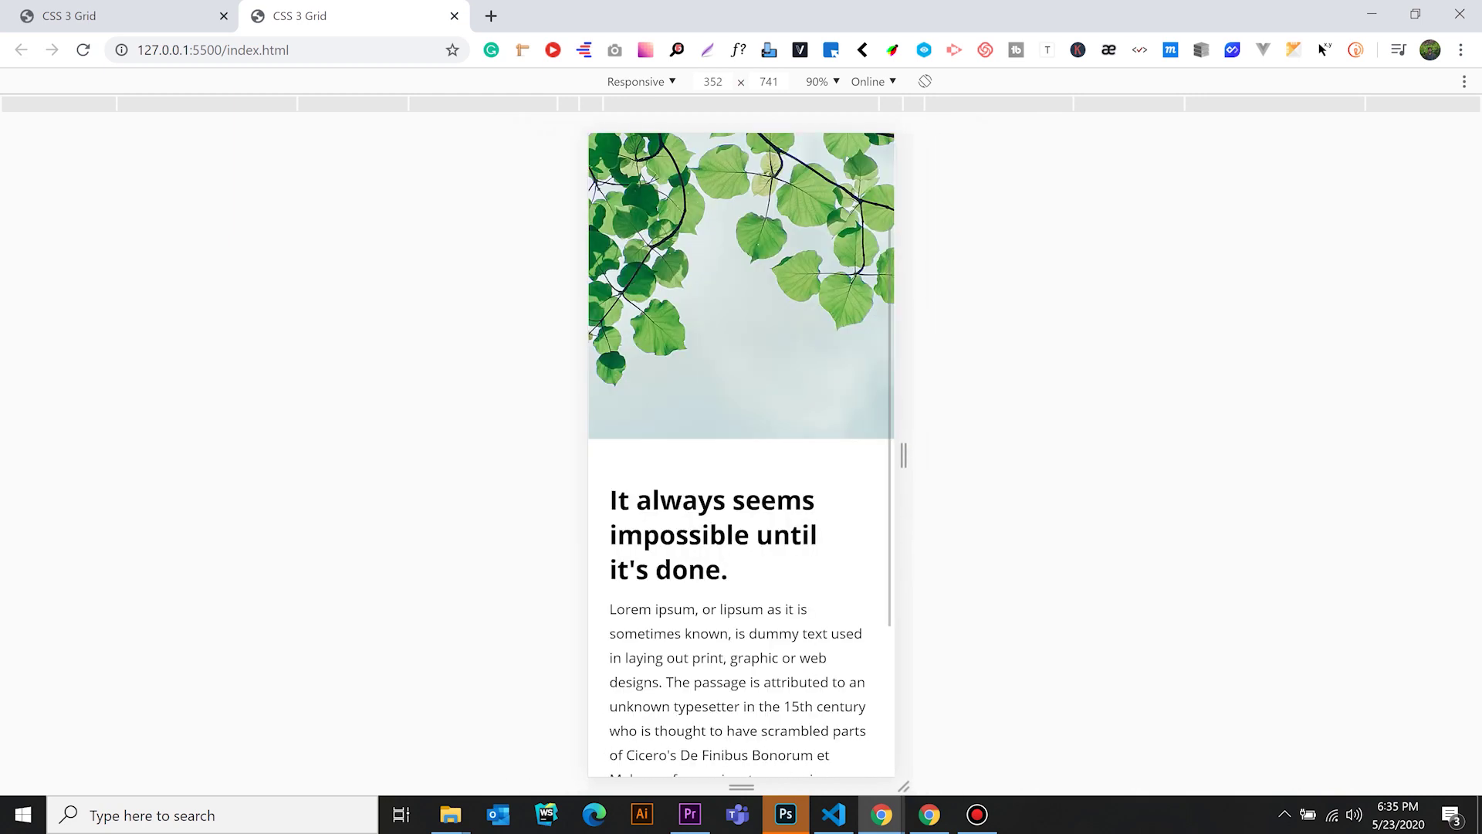
pyautogui.scroll(5, 741, 456)
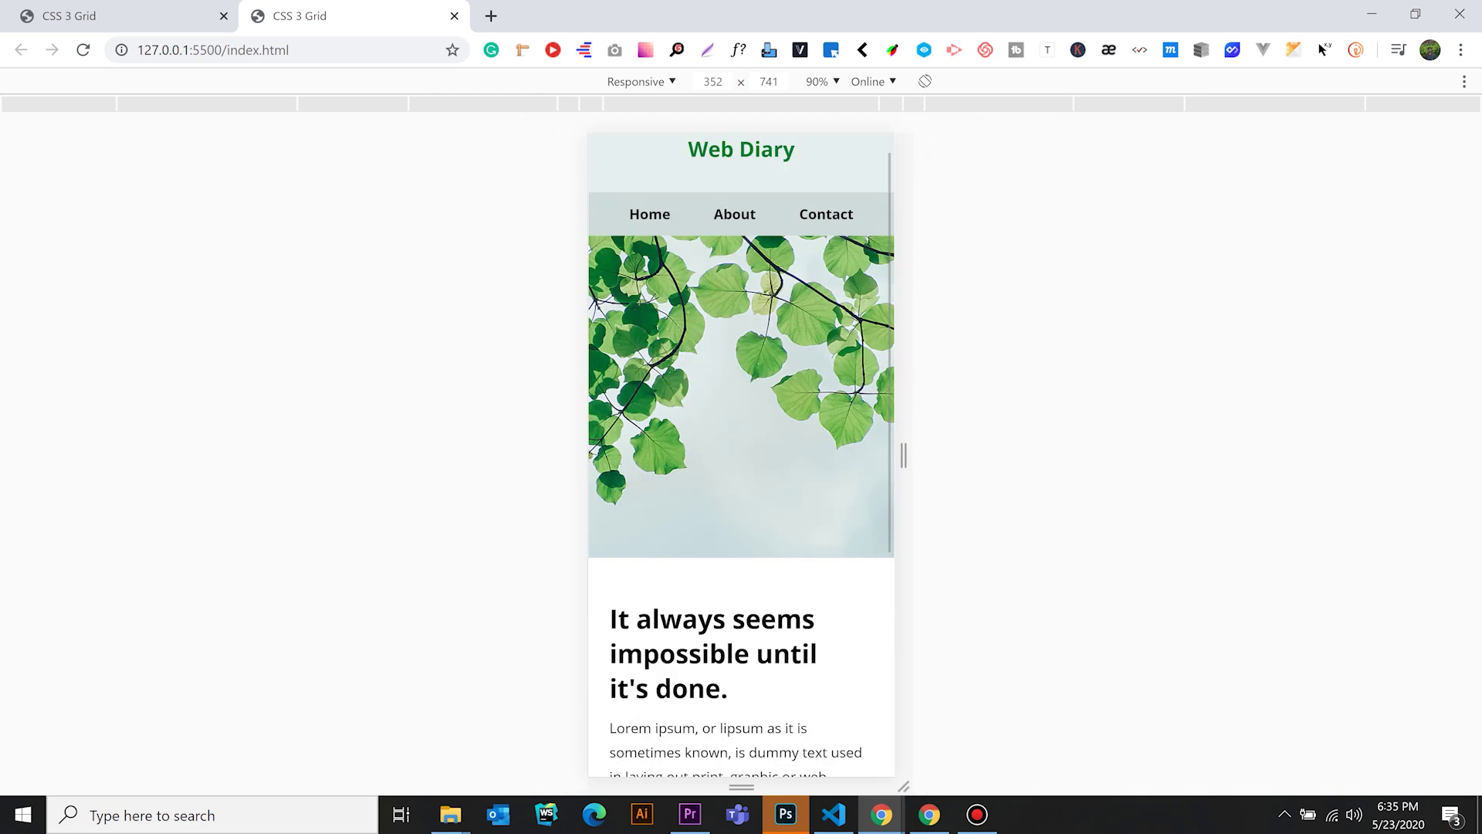
pyautogui.click(82, 49)
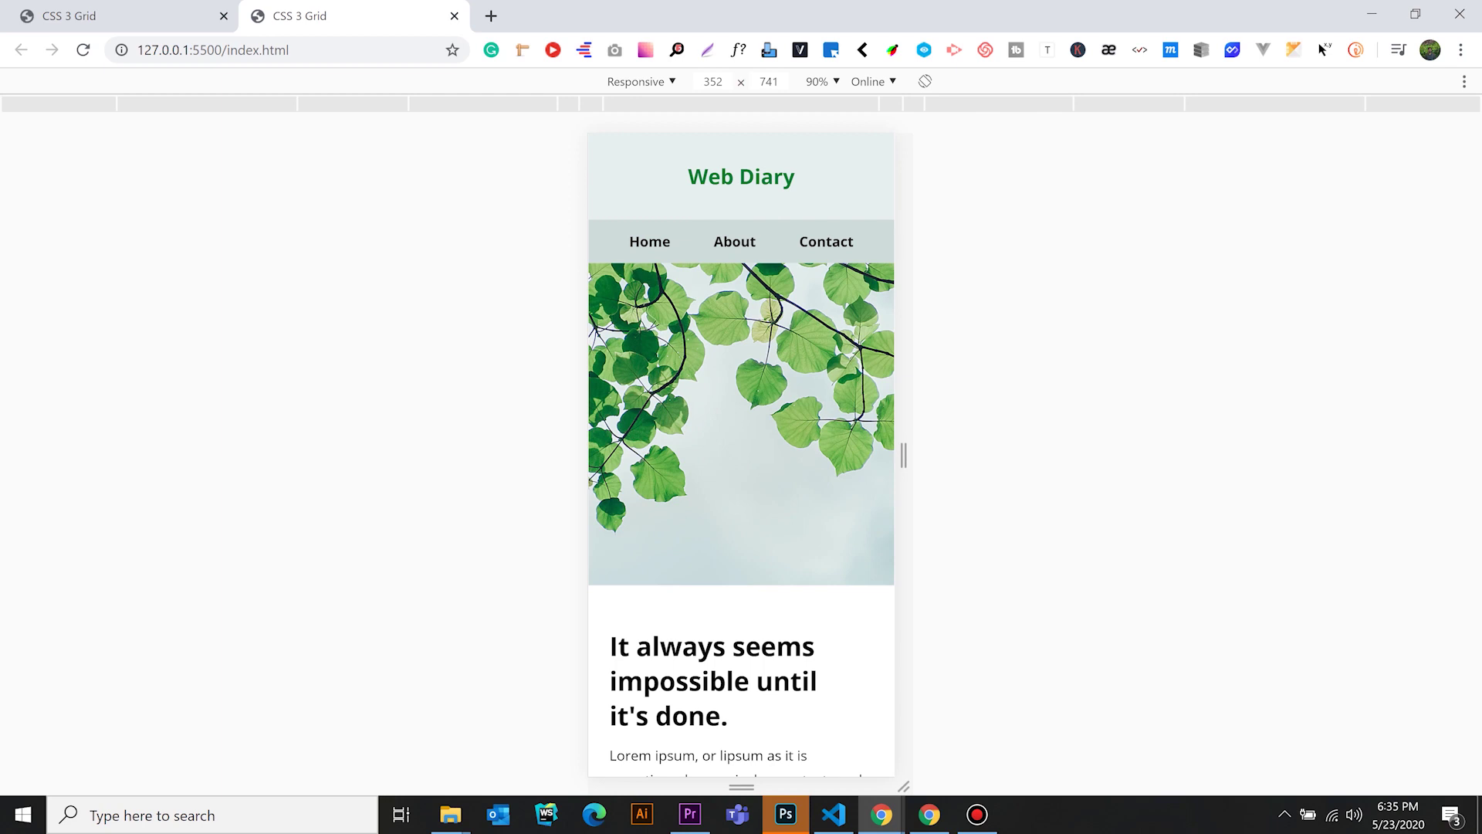
pyautogui.hotkey('ctrl', 'shift', 'Tab')
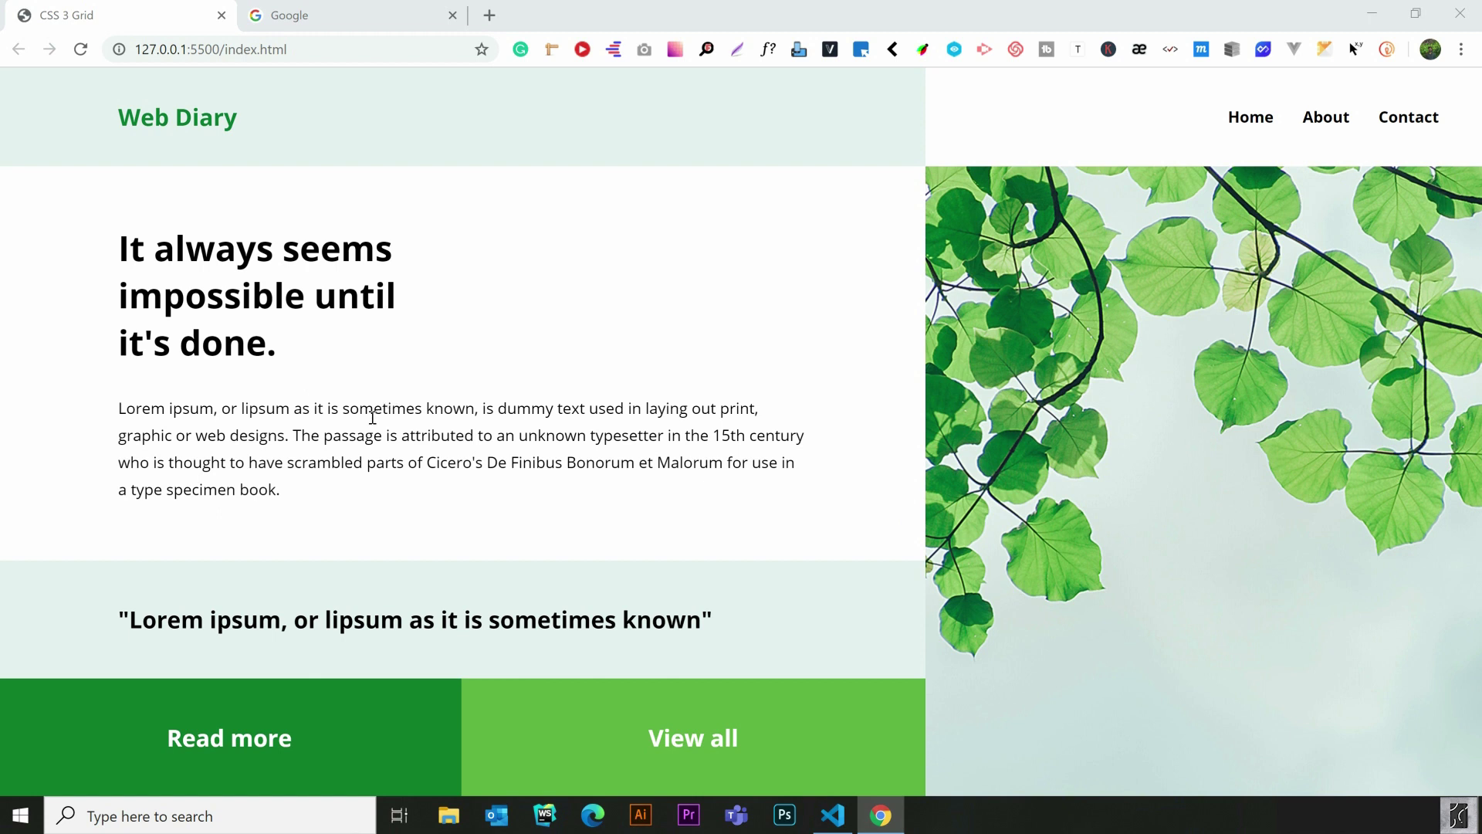
# Search 'download xampp' from the Google tab and open the apachefriends.org download page
pyautogui.click(369, 6)
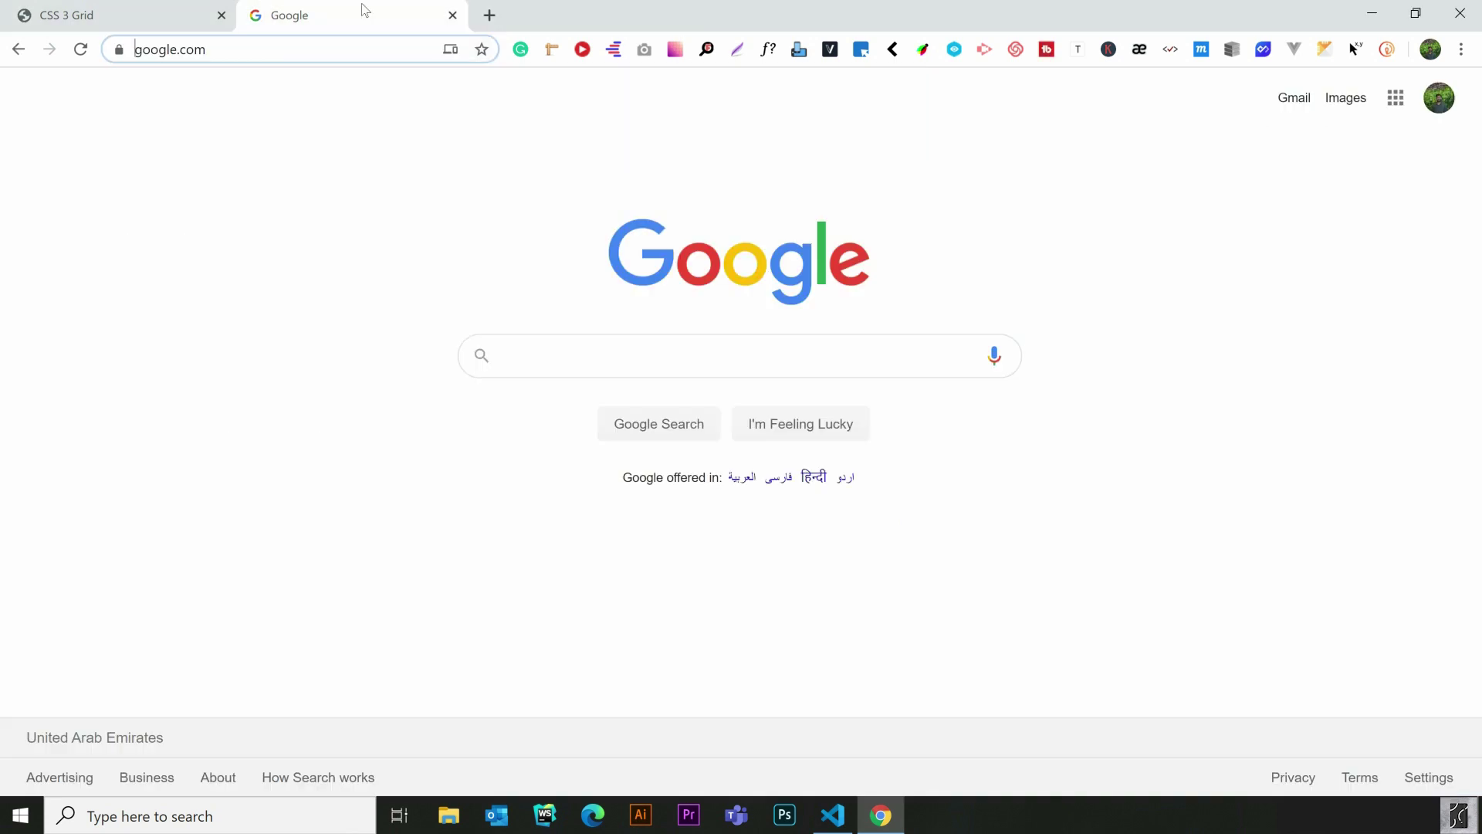
pyautogui.click(317, 50)
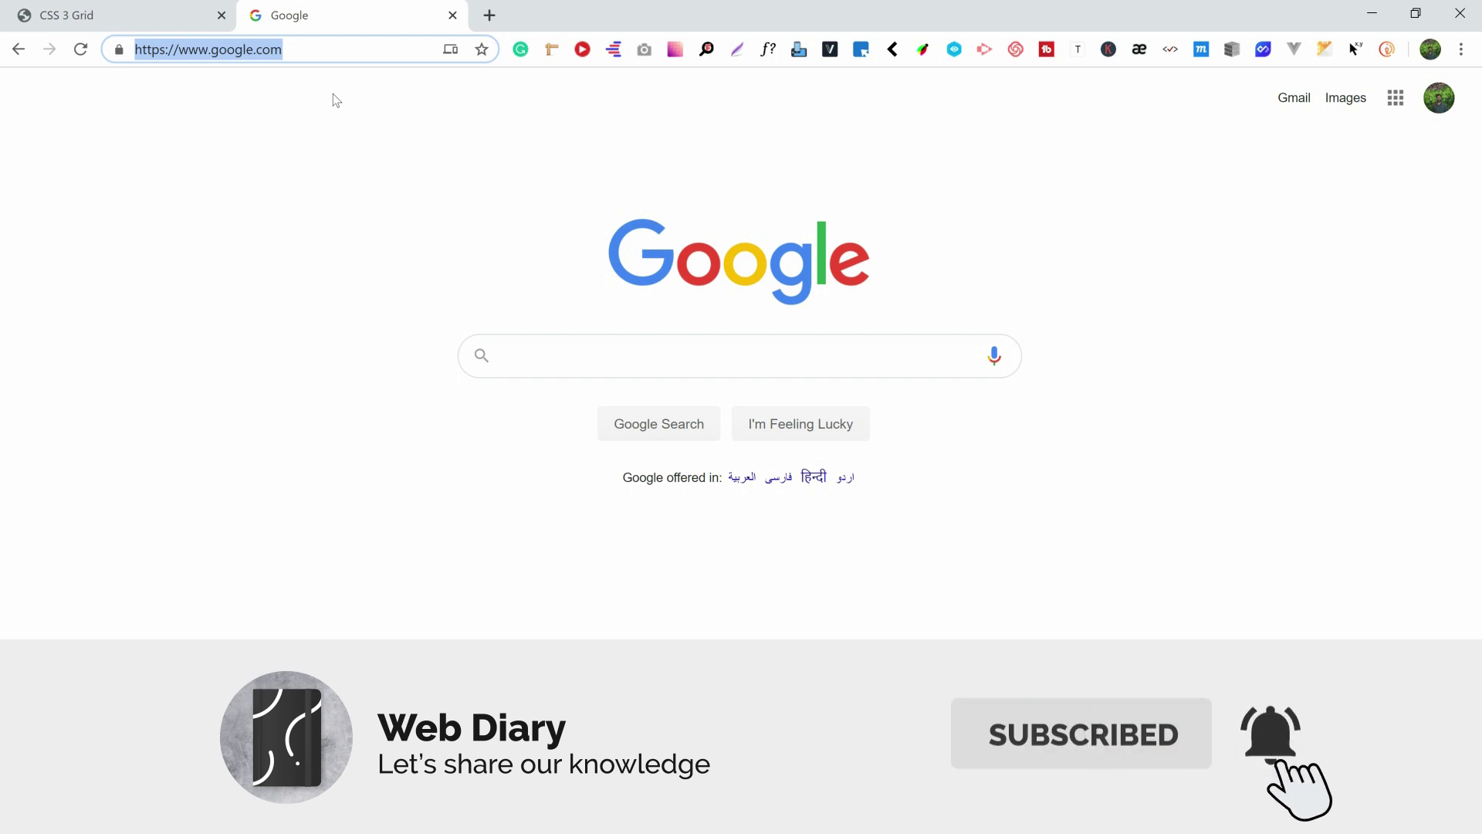
pyautogui.write('downlo')
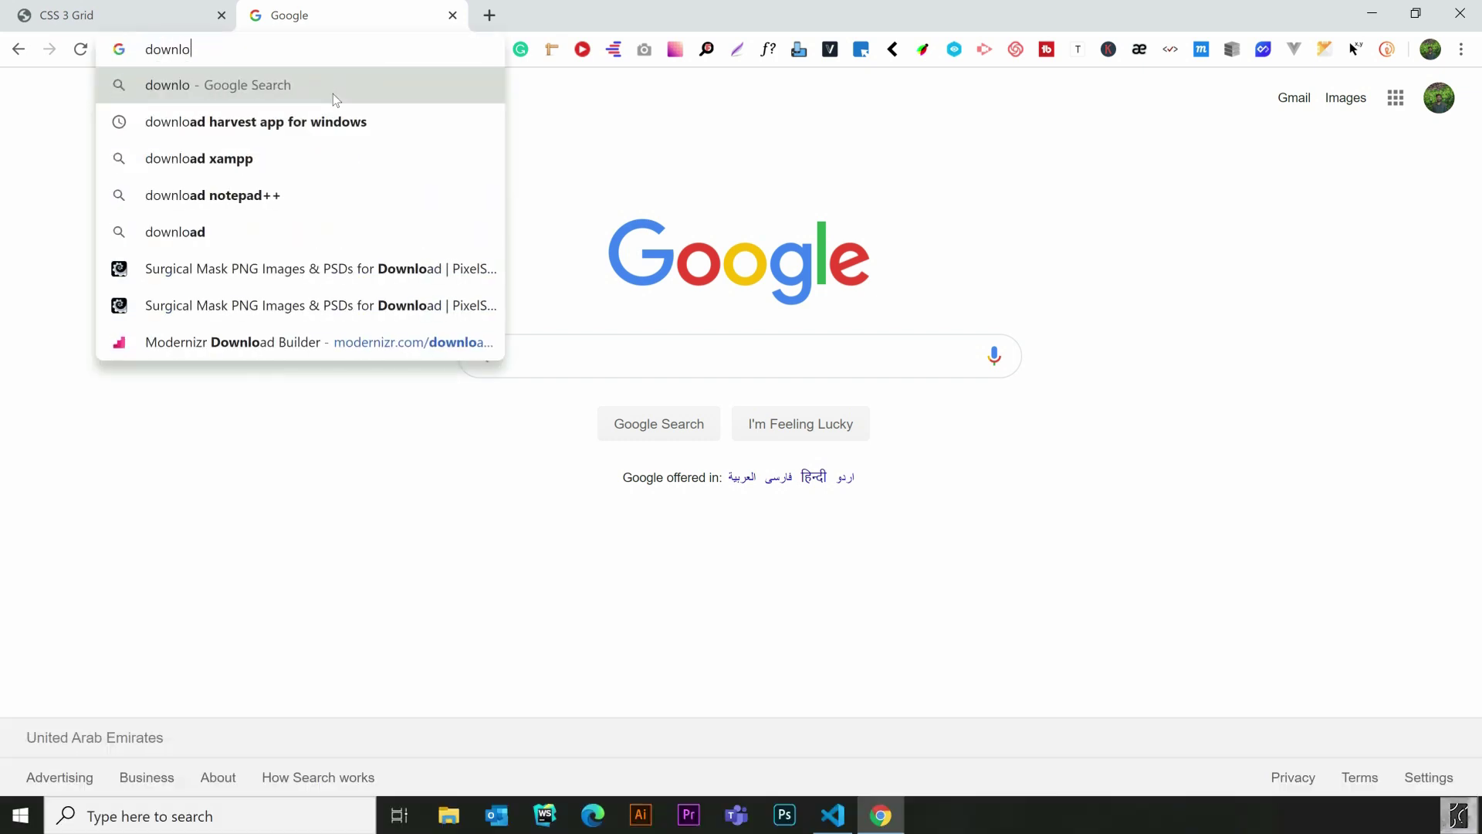
pyautogui.write('ad xampp on windows')
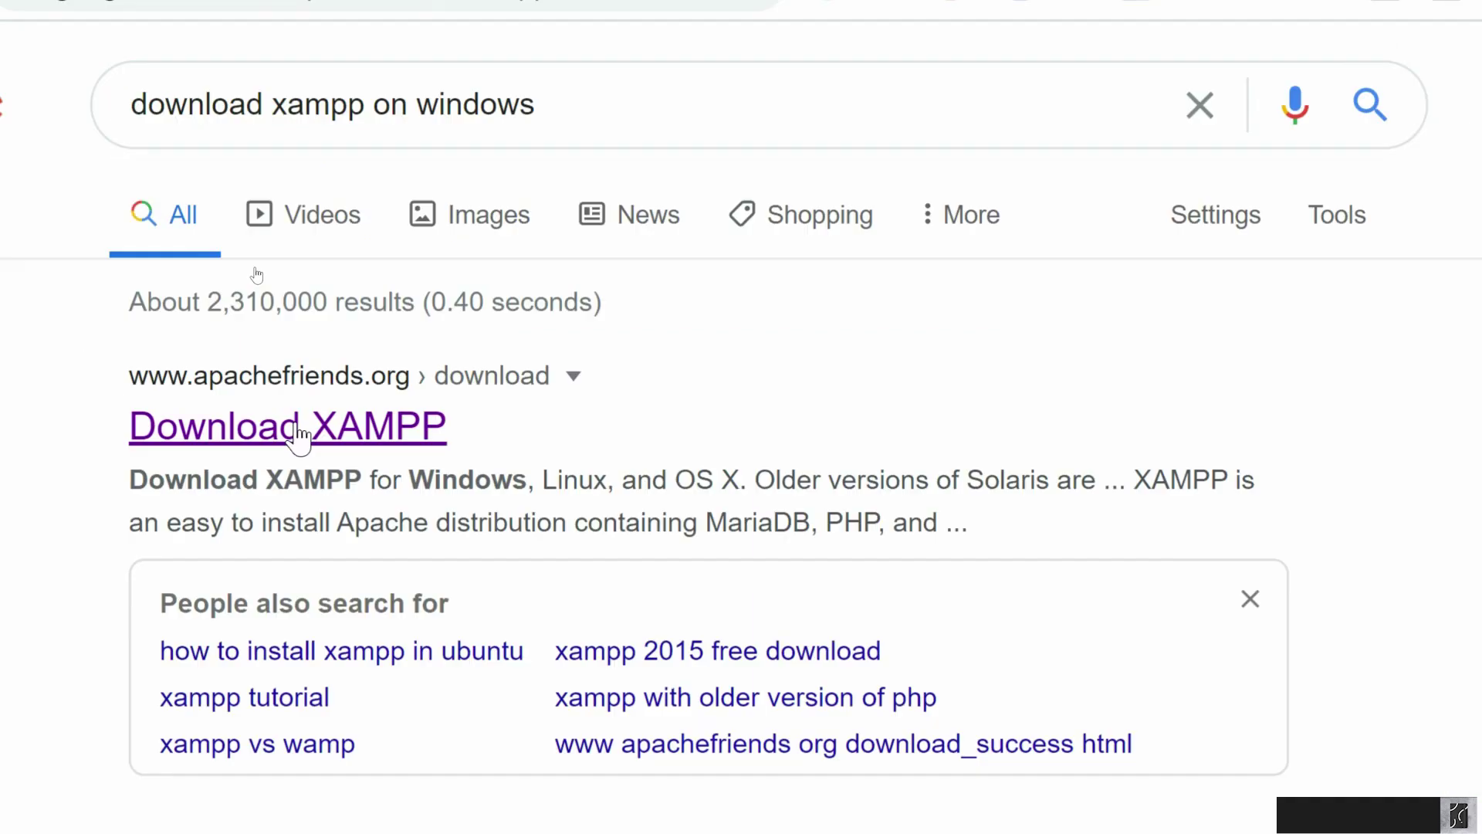
pyautogui.click(298, 428)
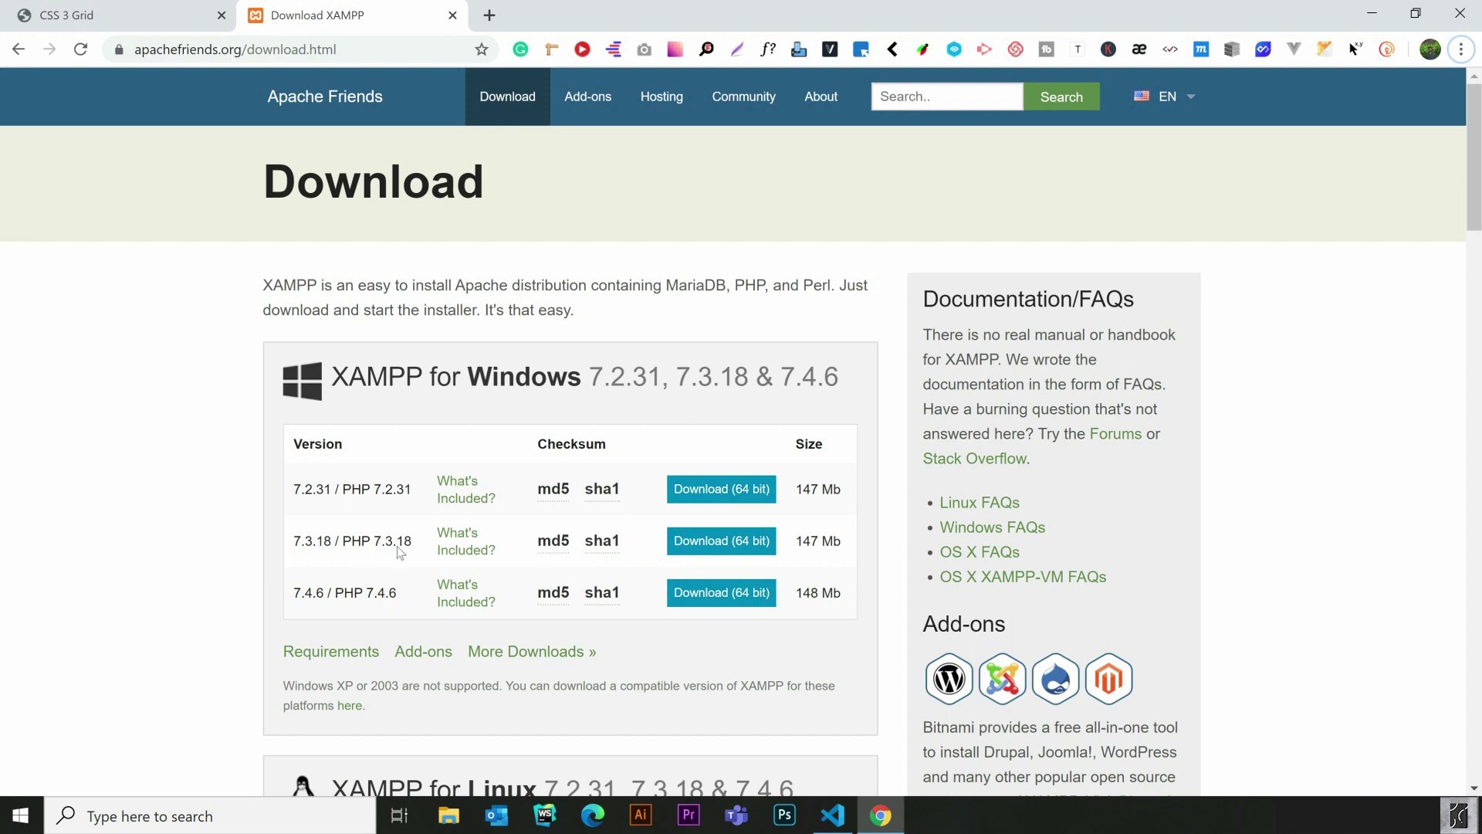
# Download the XAMPP 7.3.18 64-bit Windows installer and run it
pyautogui.click(727, 545)
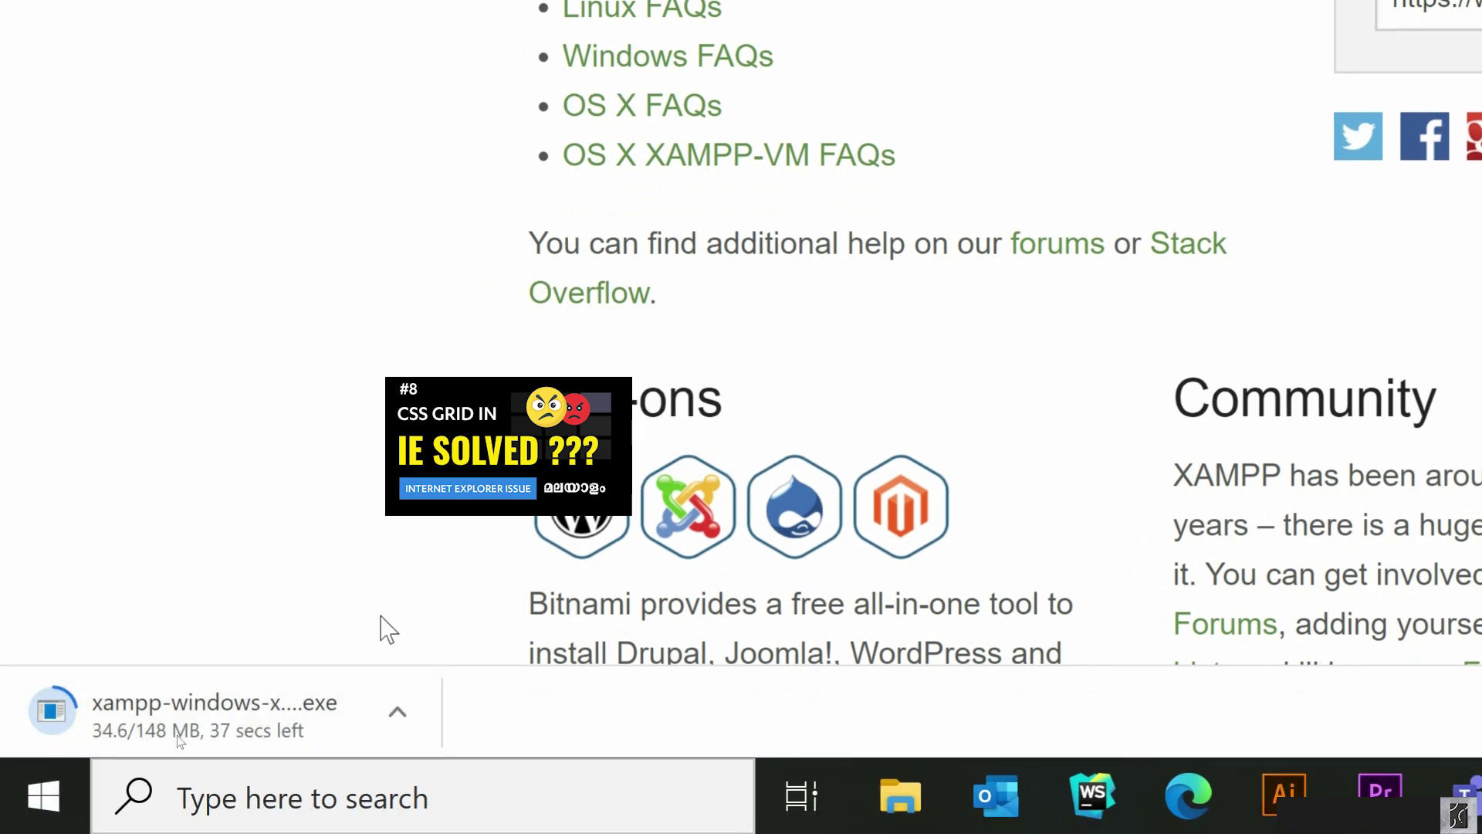
pyautogui.click(397, 711)
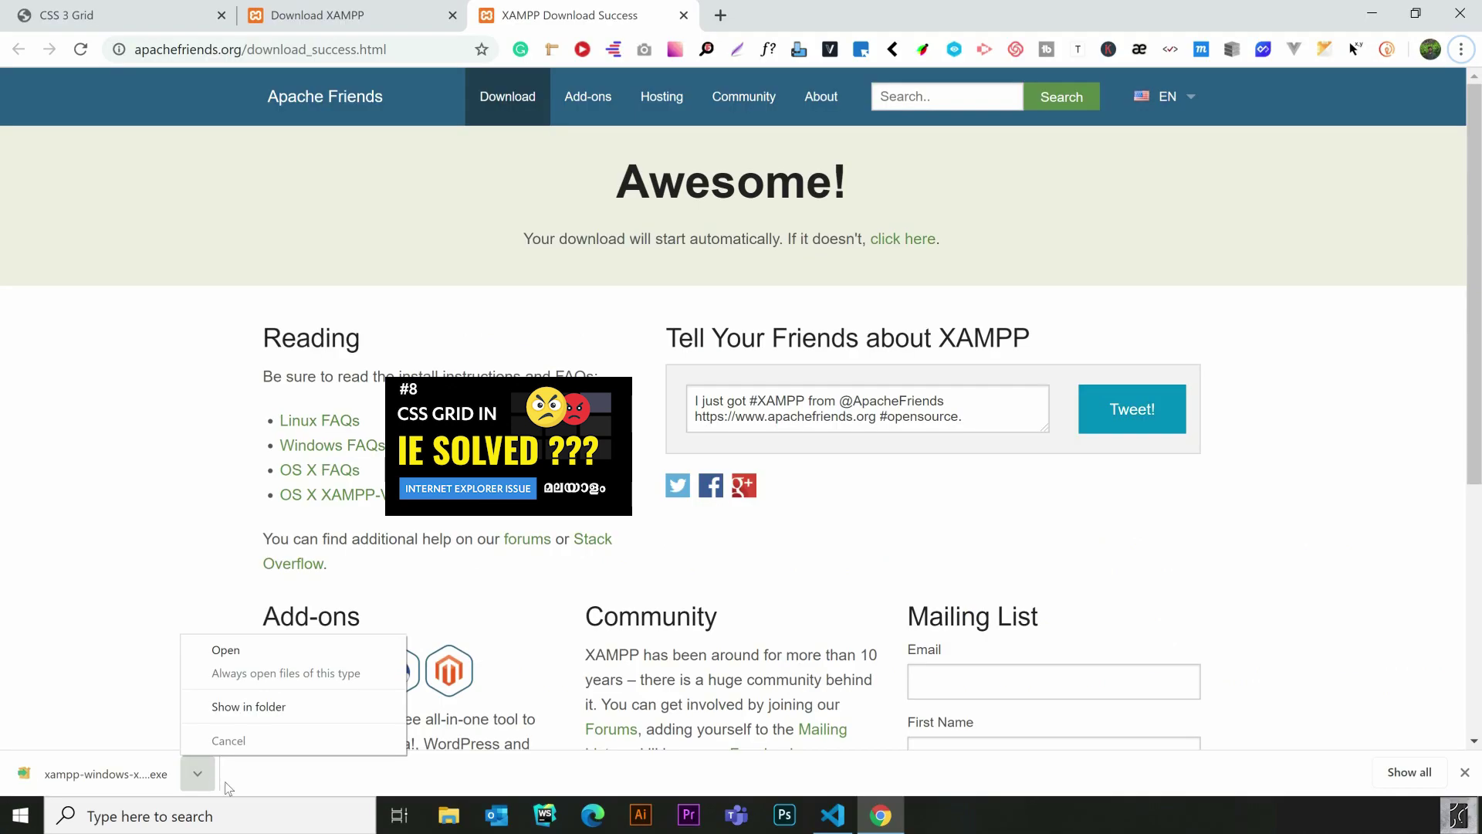
pyautogui.click(228, 788)
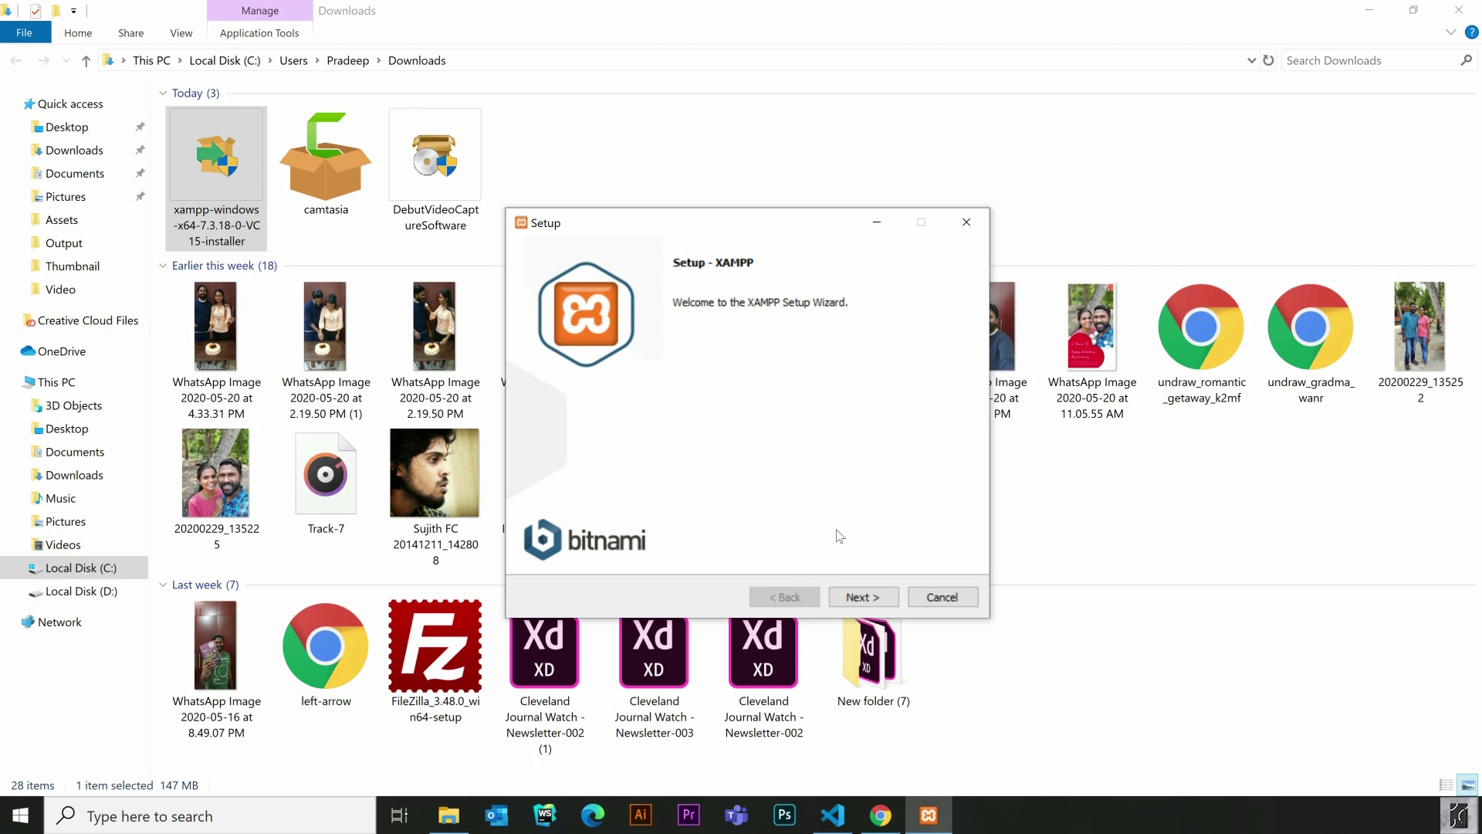
# Keep default components, the C:\xampp folder and English, skipping Bitnami to start installing
pyautogui.click(859, 601)
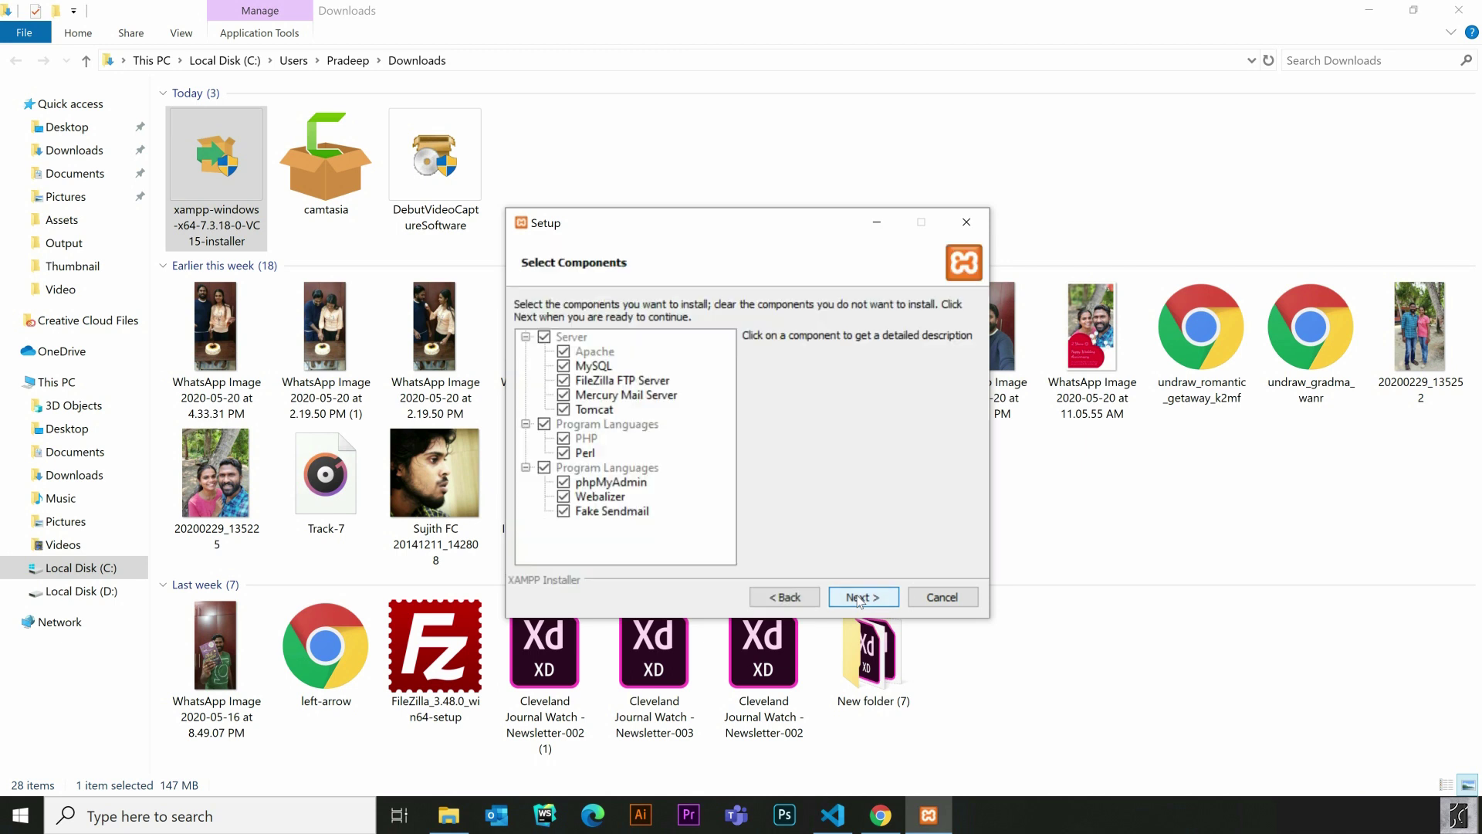
pyautogui.click(859, 602)
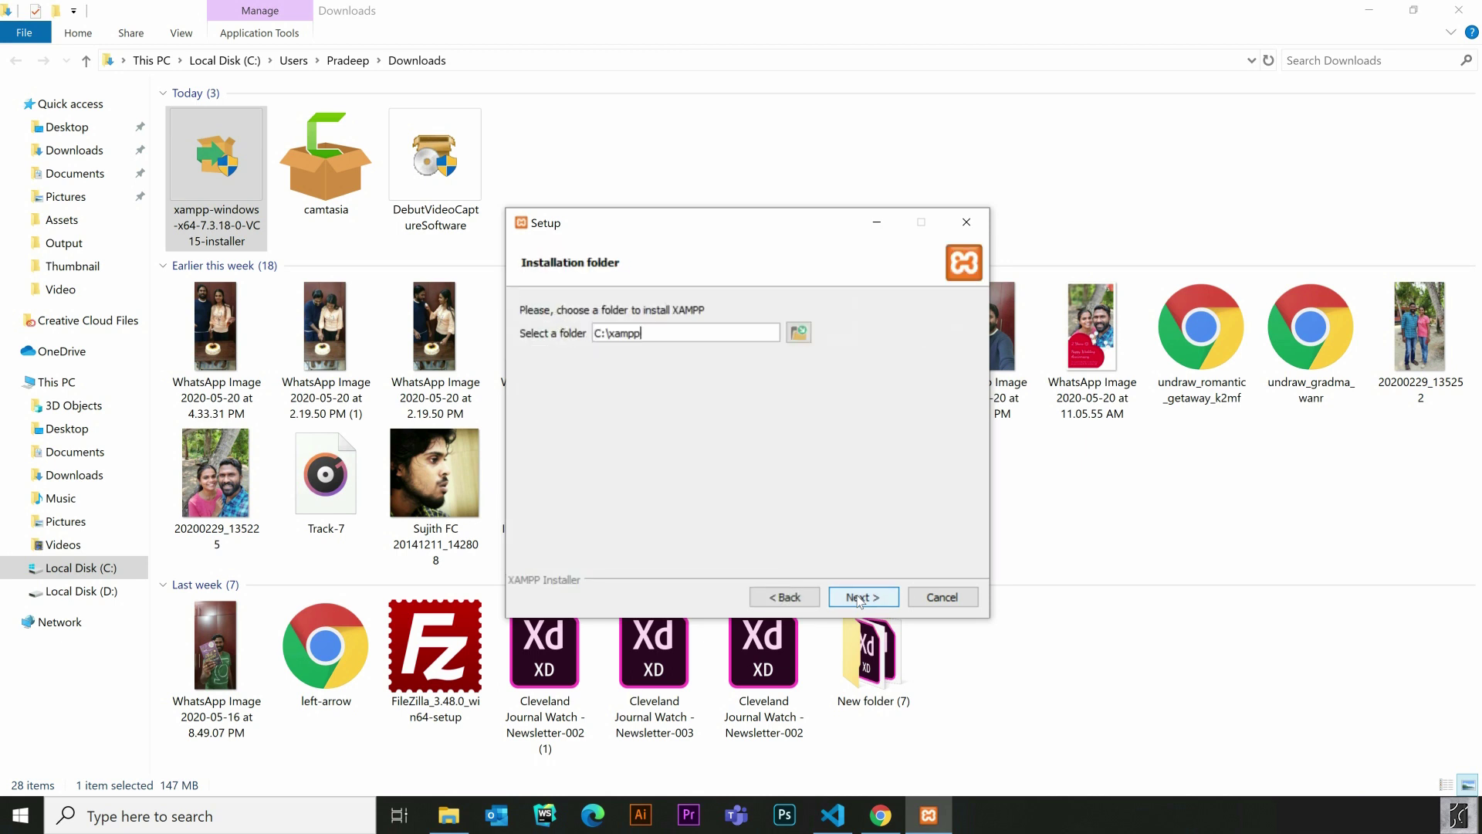
pyautogui.click(667, 327)
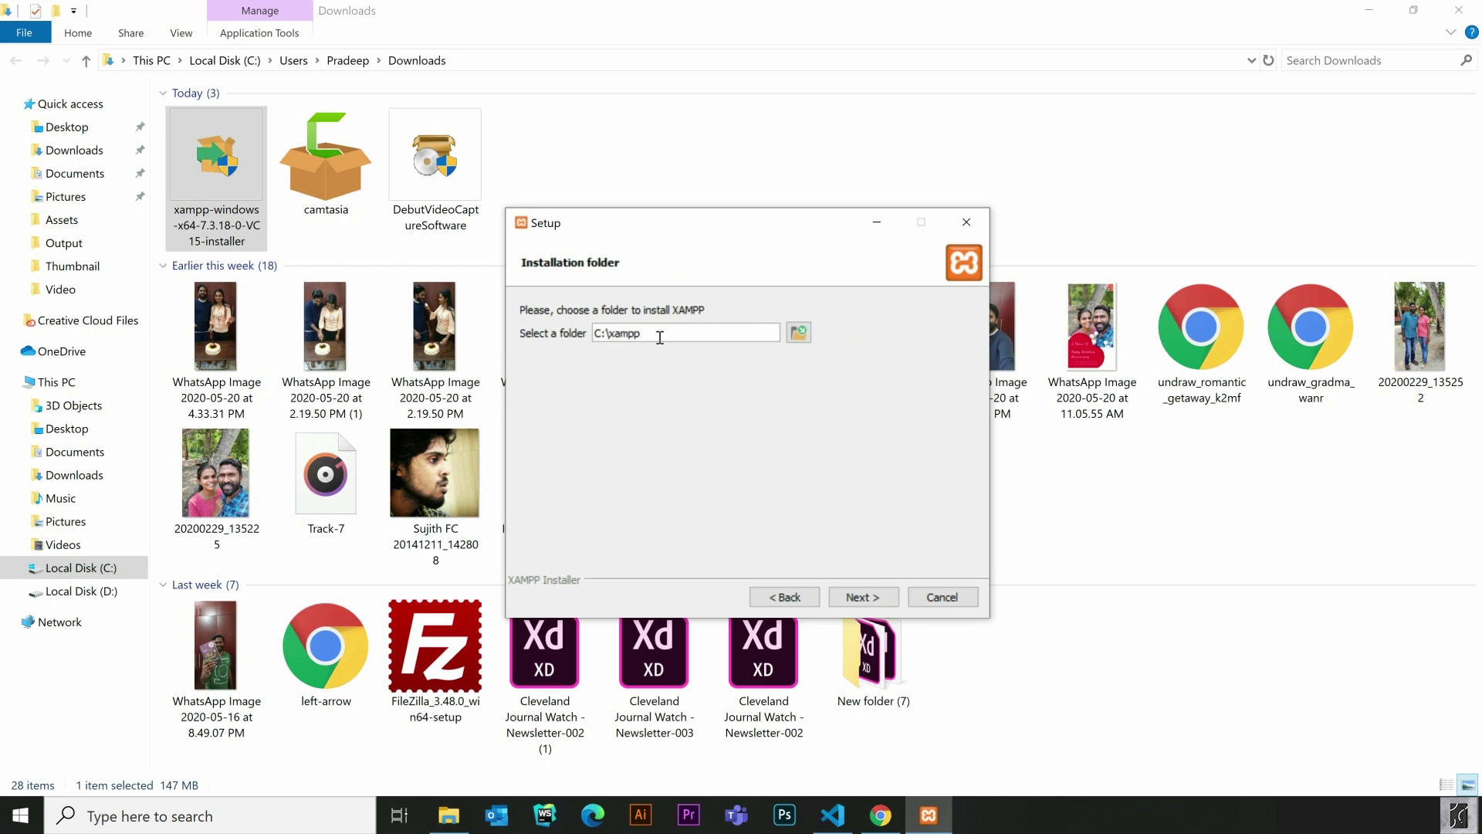
pyautogui.click(870, 599)
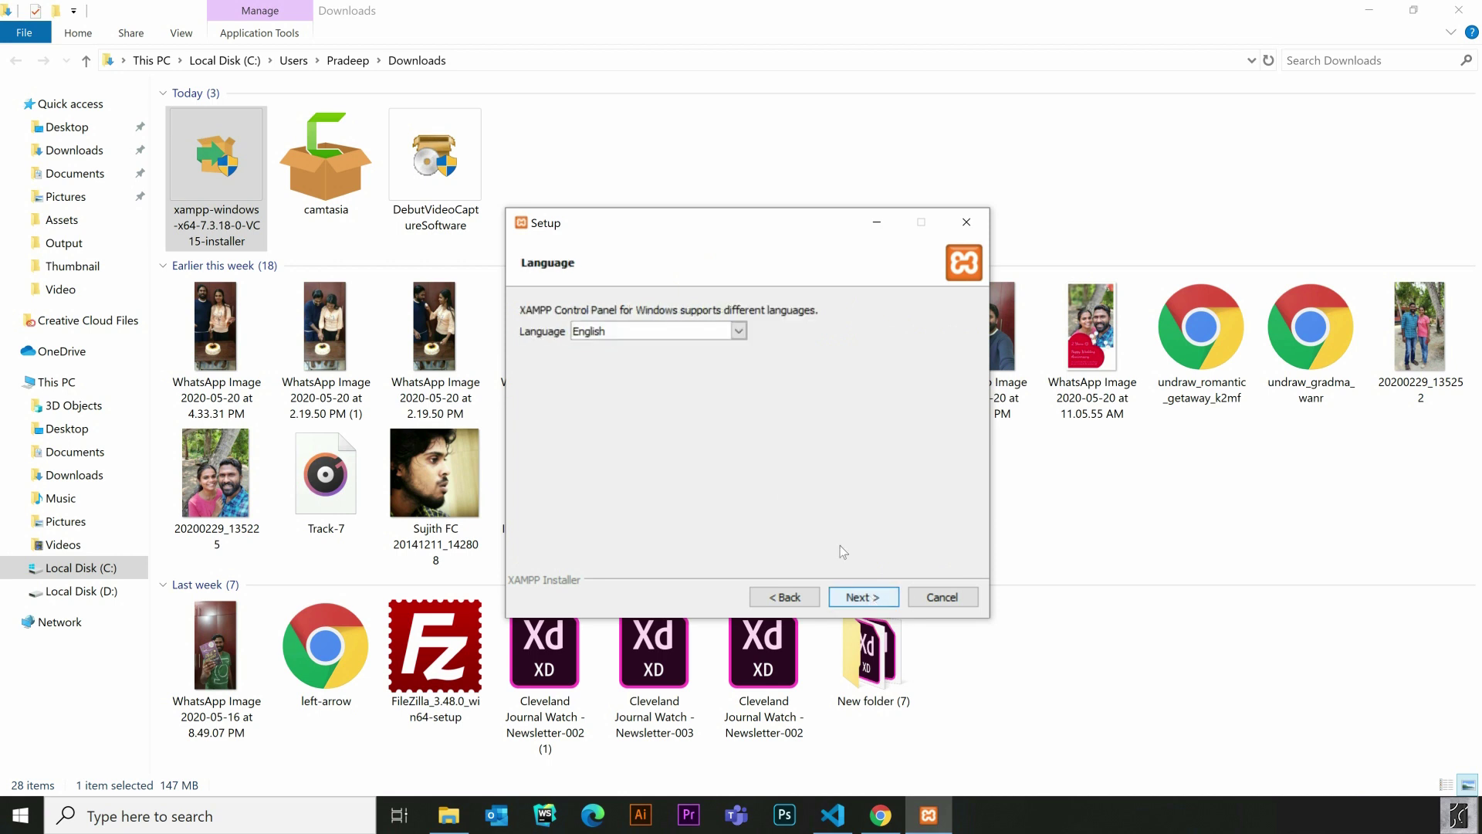
pyautogui.click(855, 599)
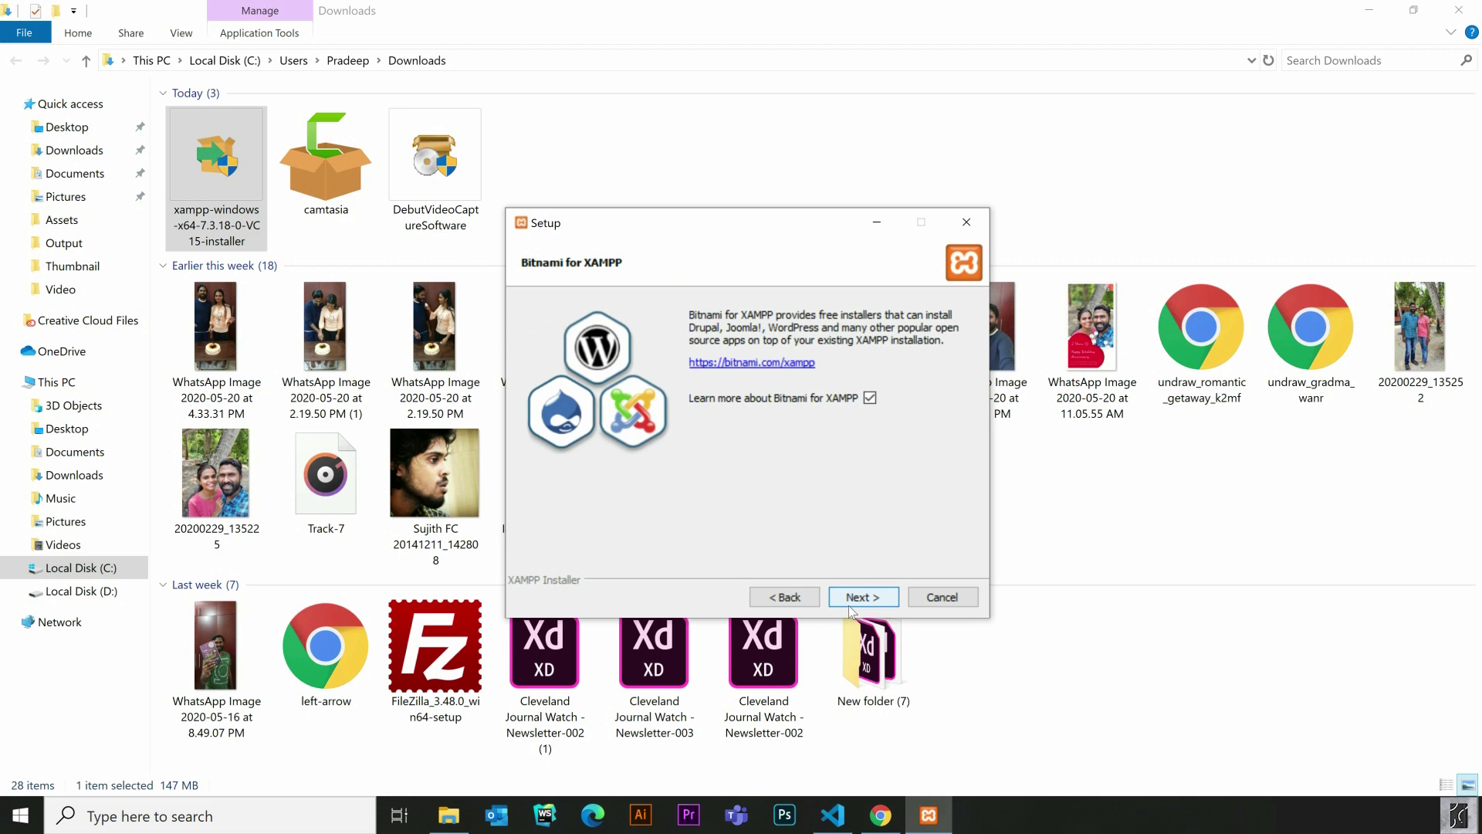
pyautogui.click(856, 599)
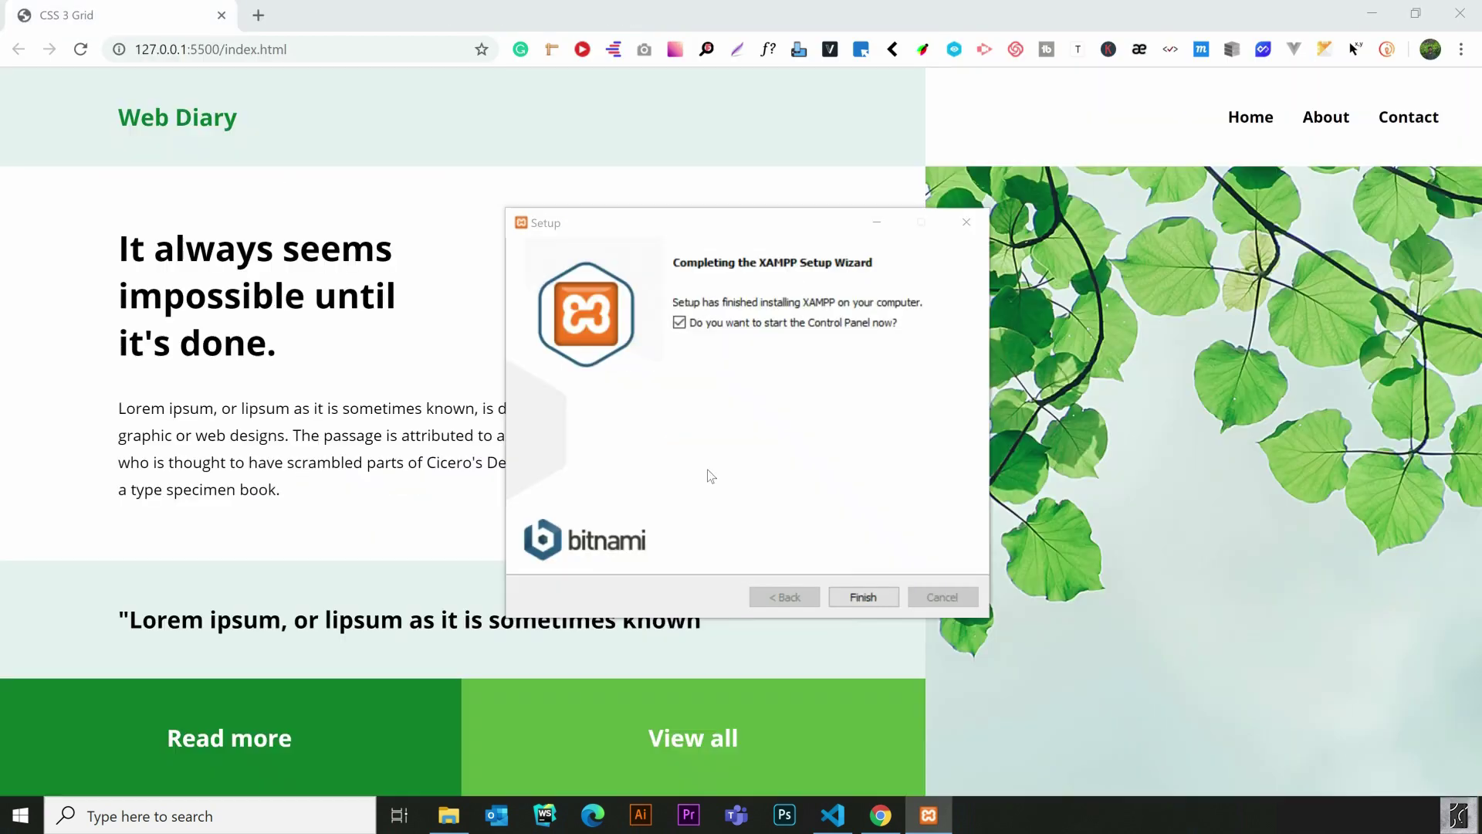
# Finish setup, start Apache and MySQL in the Control Panel, and return to Chrome
pyautogui.click(879, 601)
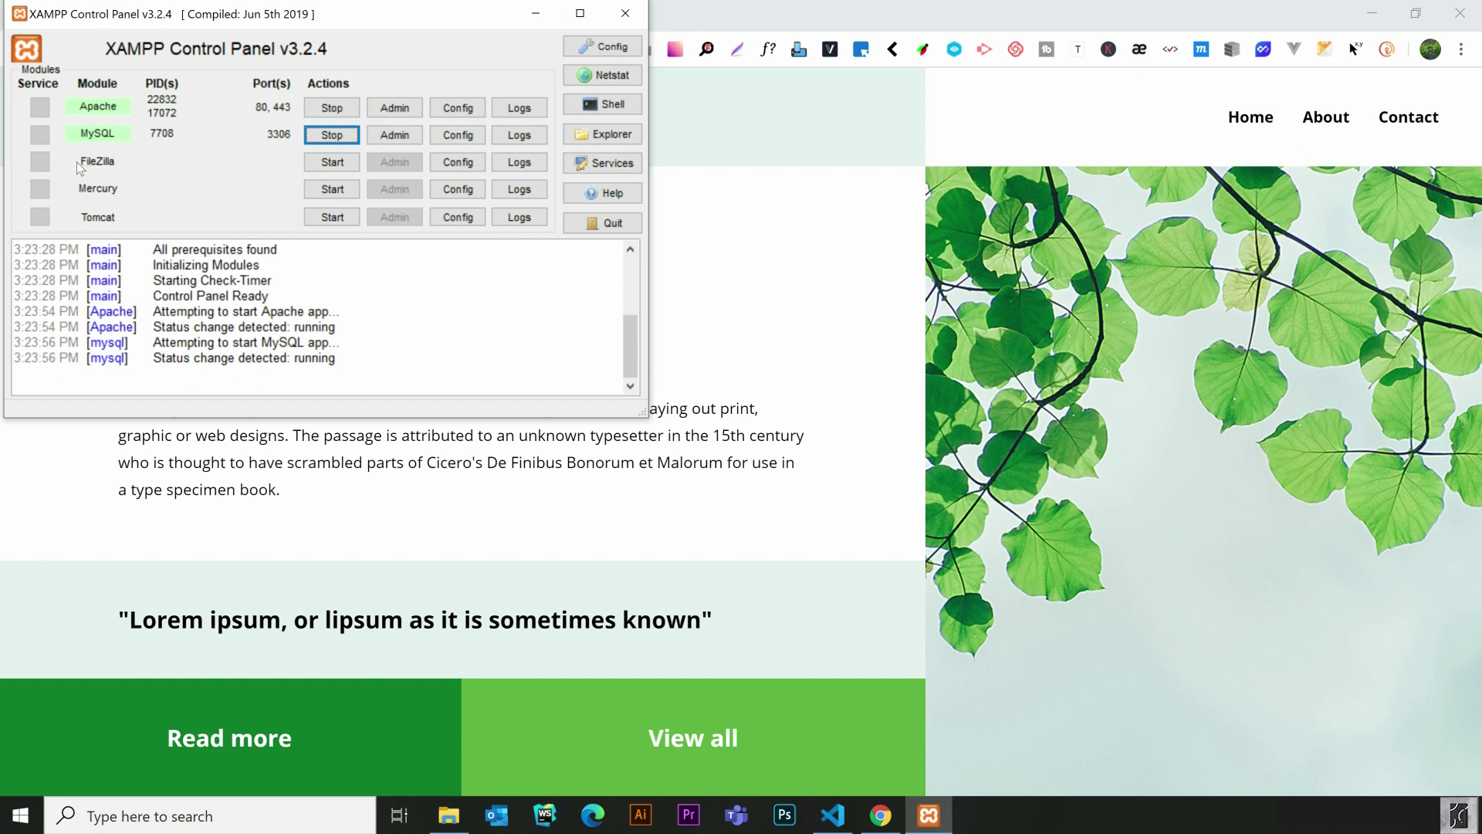
pyautogui.hotkey('alt', 'Tab')
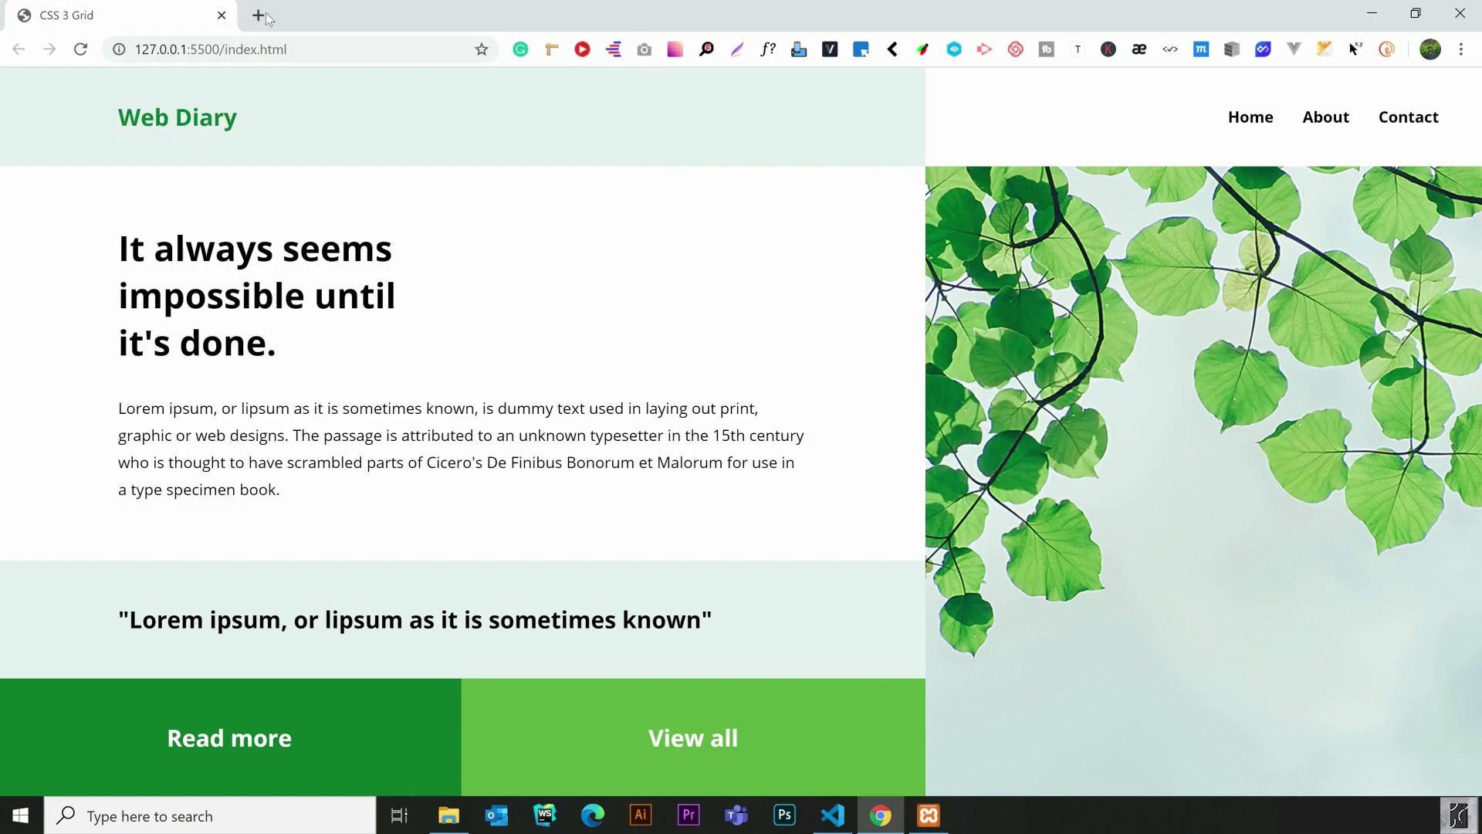
# Load localhost in a new tab, then download WordPress 5.4.1 and close the Hooray popup
pyautogui.click(259, 16)
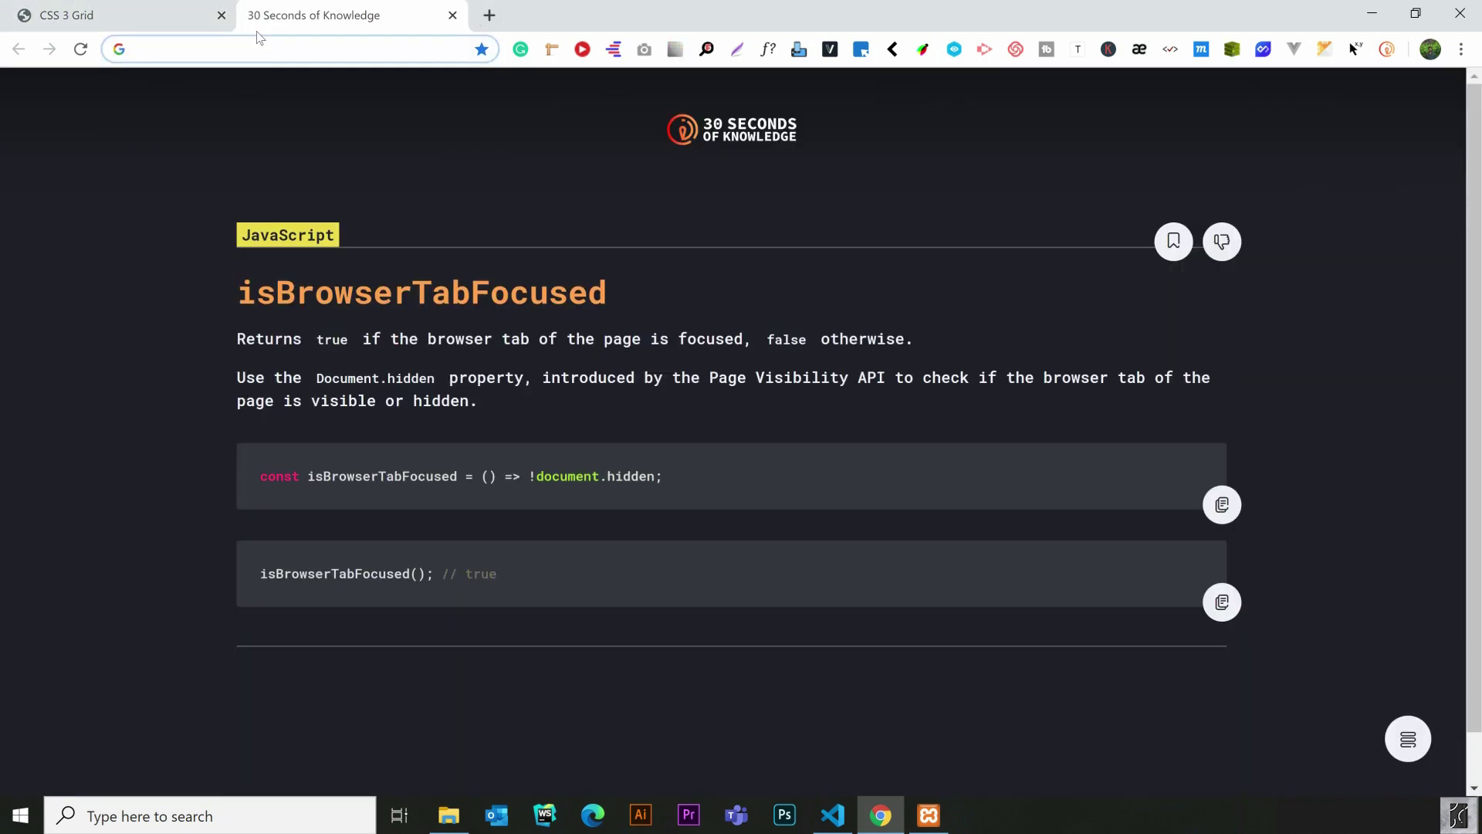
pyautogui.write('localhost')
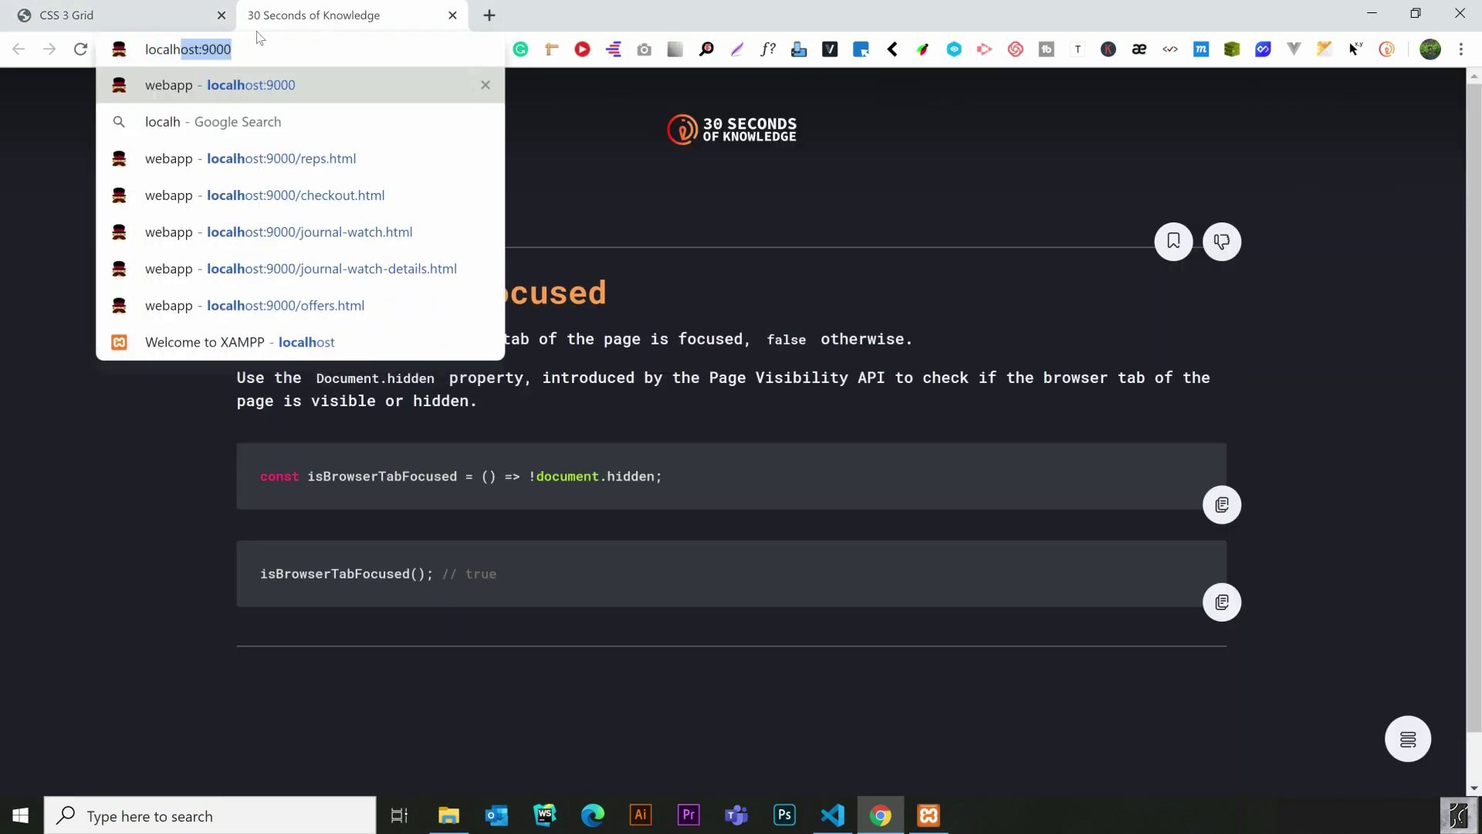
pyautogui.press('Return')
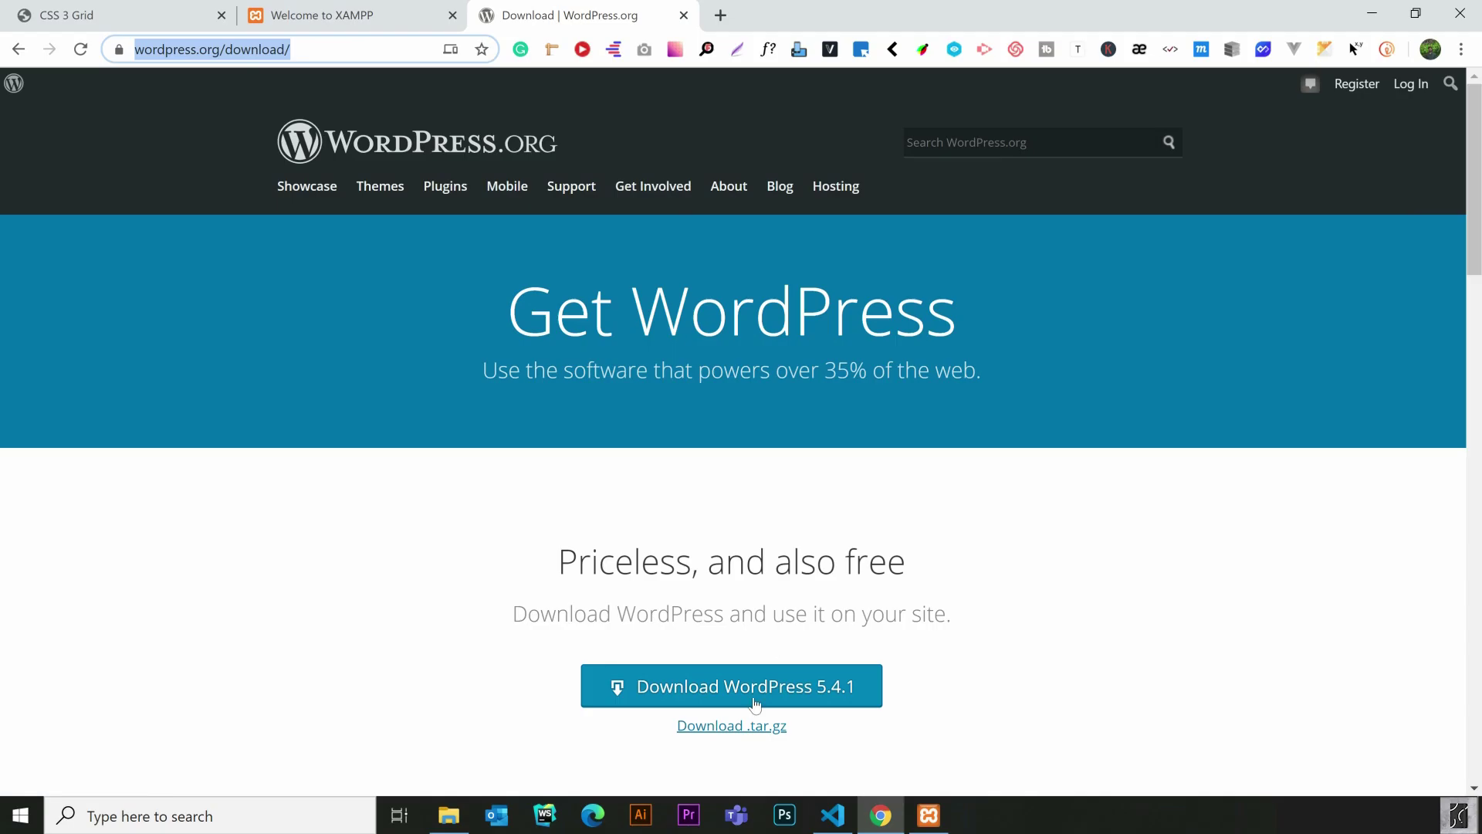
pyautogui.click(741, 695)
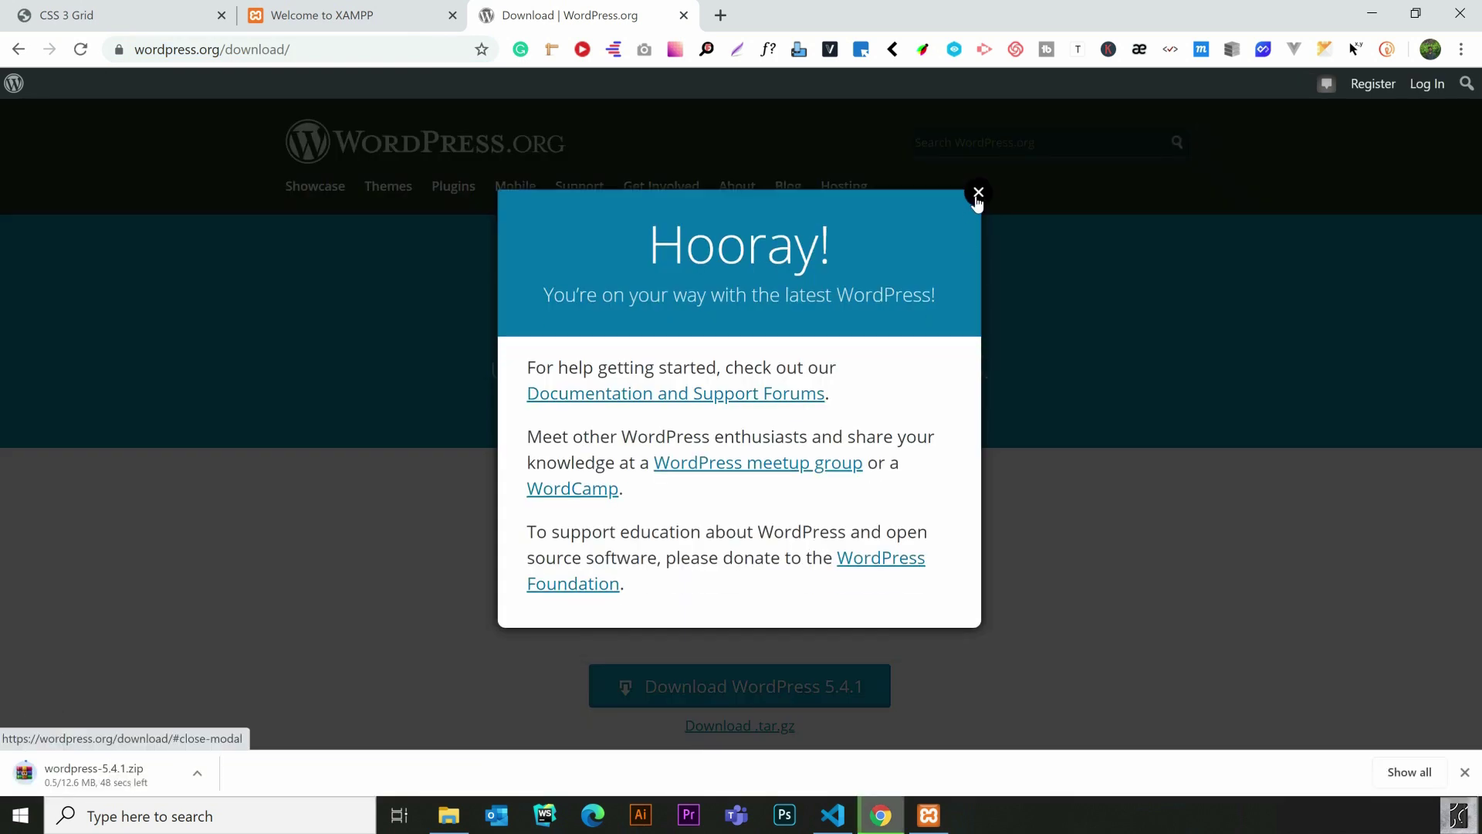
pyautogui.click(978, 192)
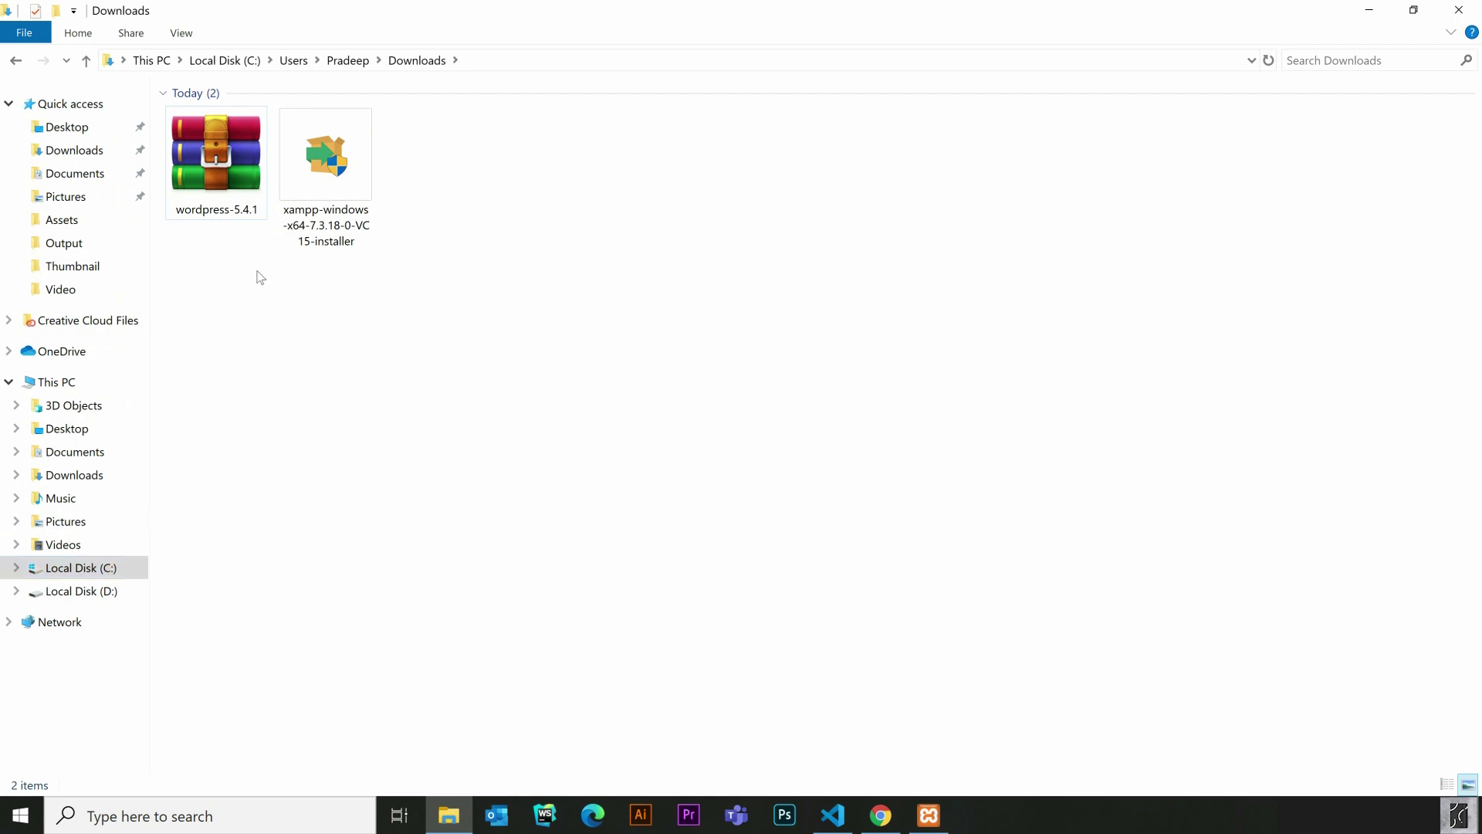
# Paste the wordpress-5.4.1 ZIP archive into C:\xampp\htdocs
pyautogui.click(220, 189)
pyautogui.click(90, 576)
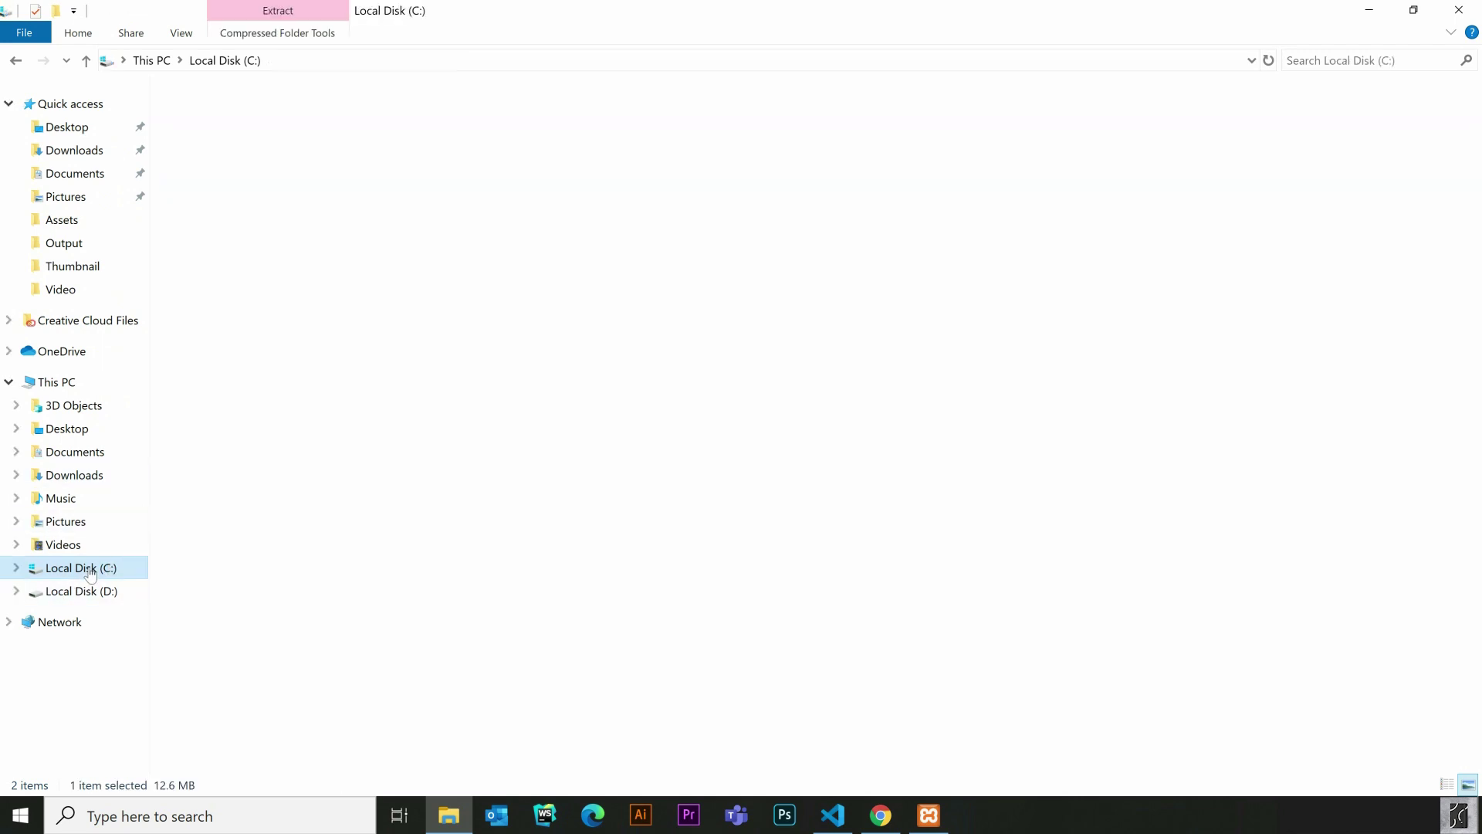
pyautogui.doubleClick(224, 246)
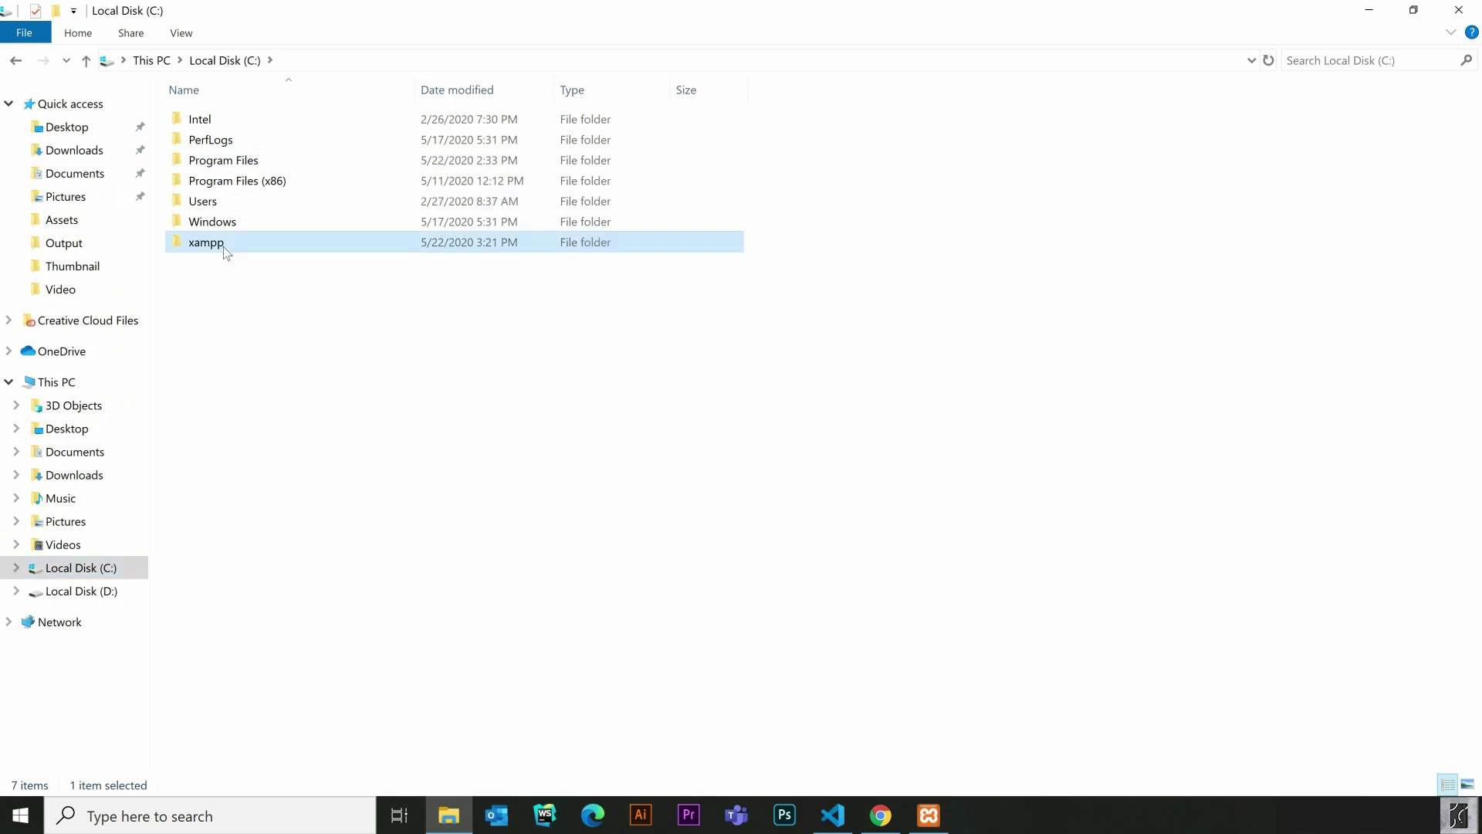
pyautogui.click(238, 221)
pyautogui.doubleClick(237, 221)
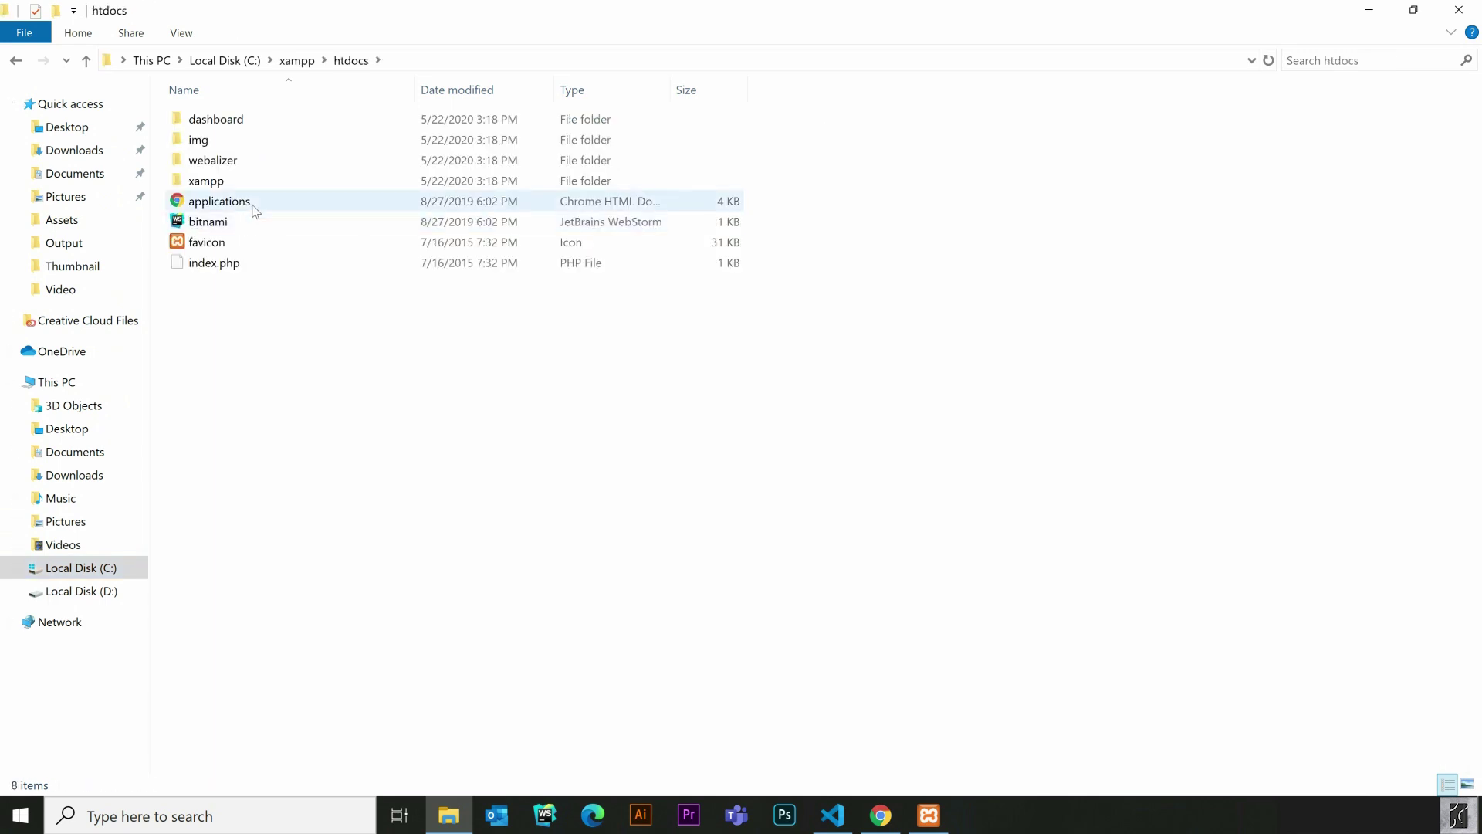
pyautogui.rightClick(303, 349)
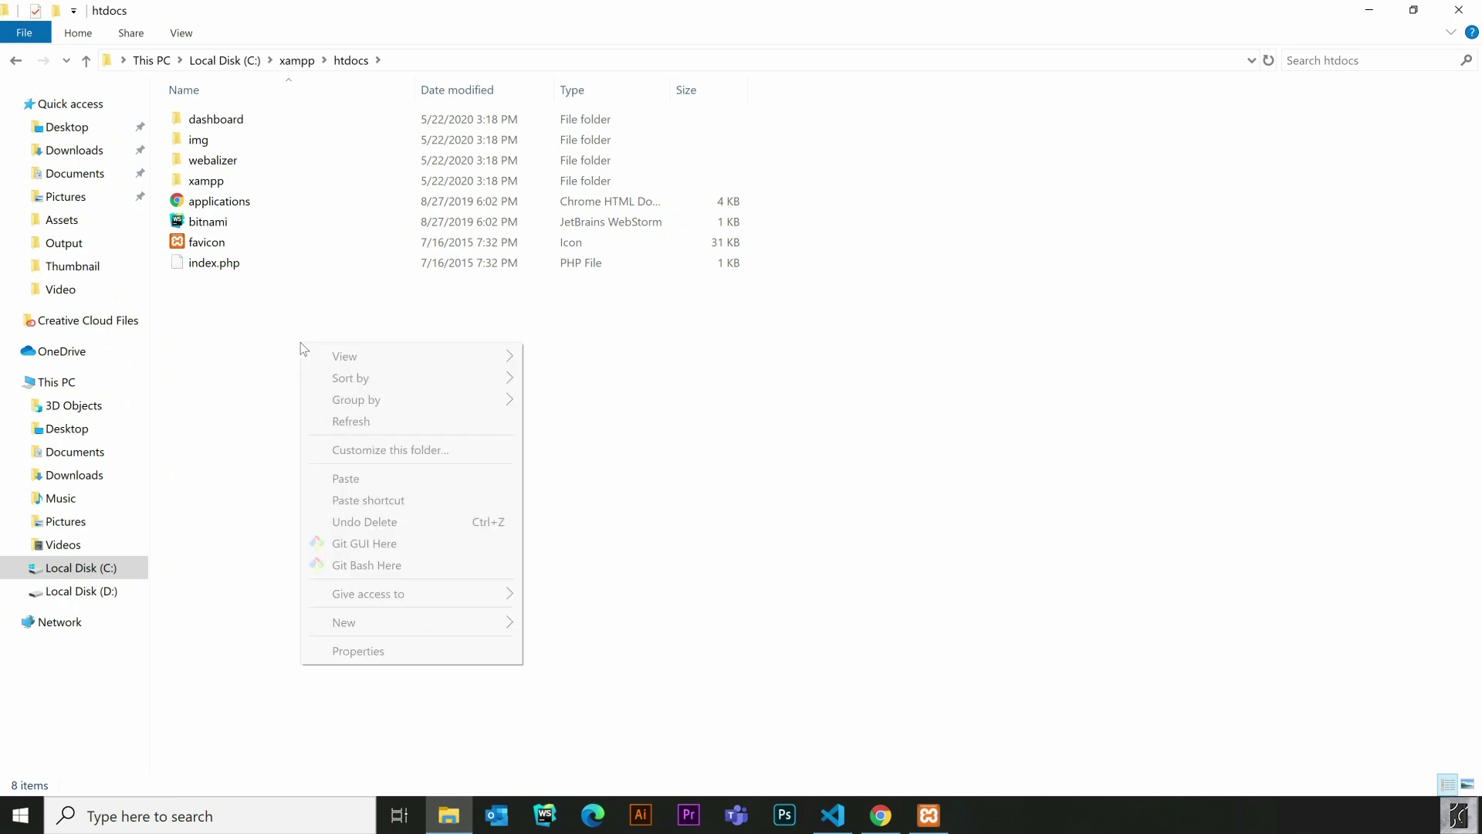
pyautogui.click(345, 478)
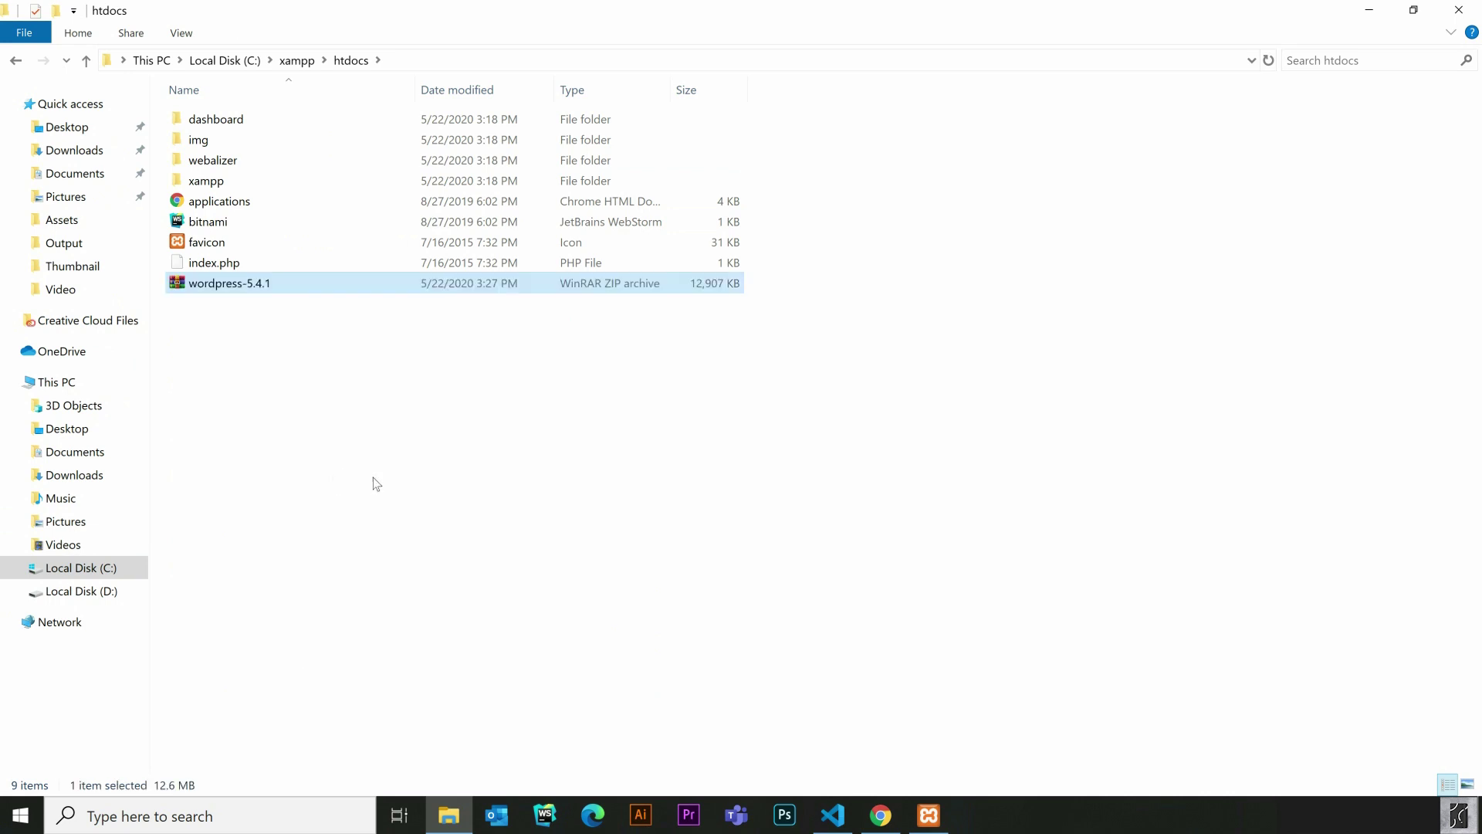
pyautogui.press('alt')
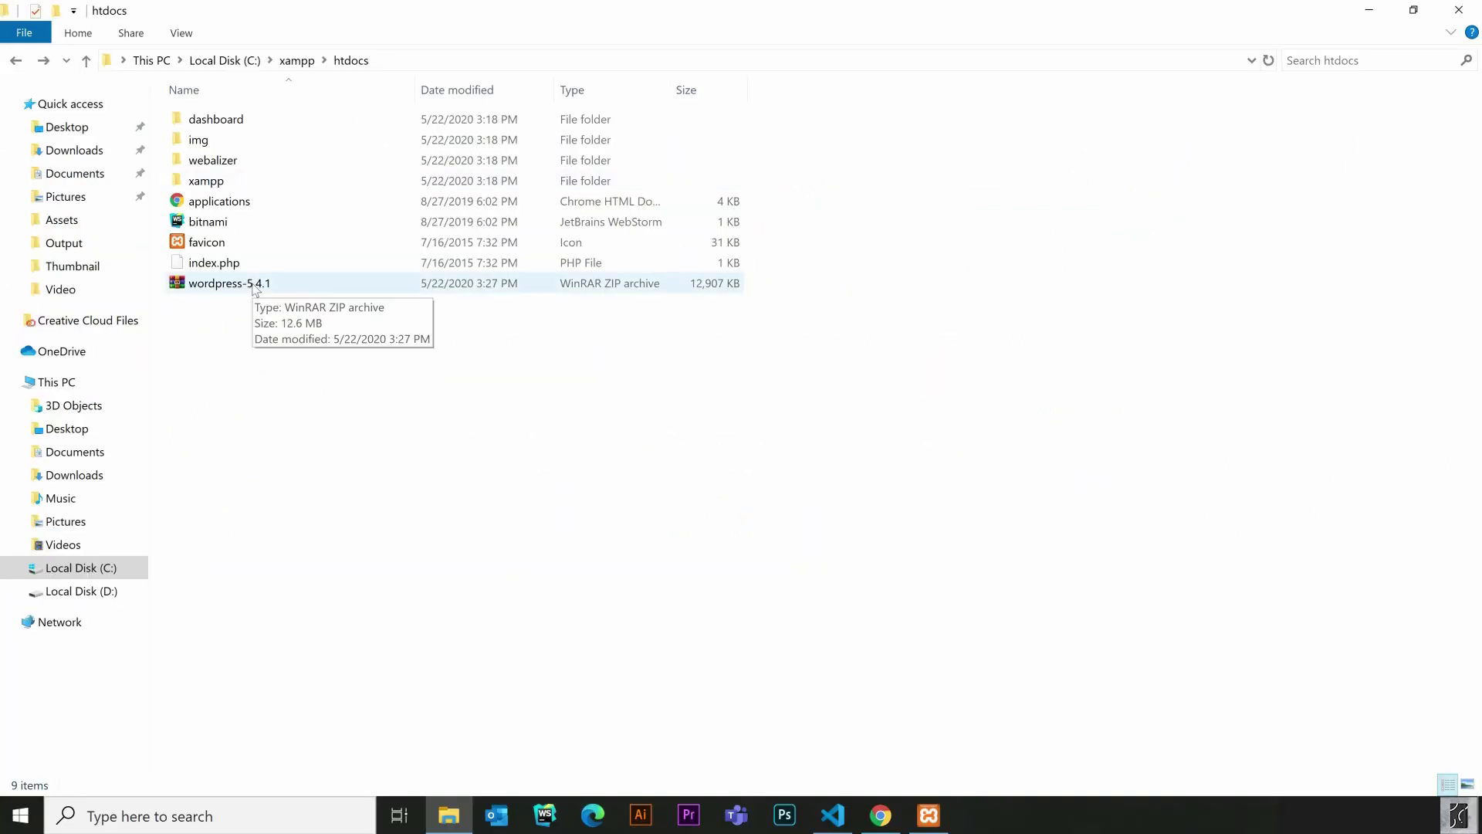
# Extract the ZIP to wordpress-5.4.1 and paste its inner wordpress folder into htdocs
pyautogui.rightClick(253, 282)
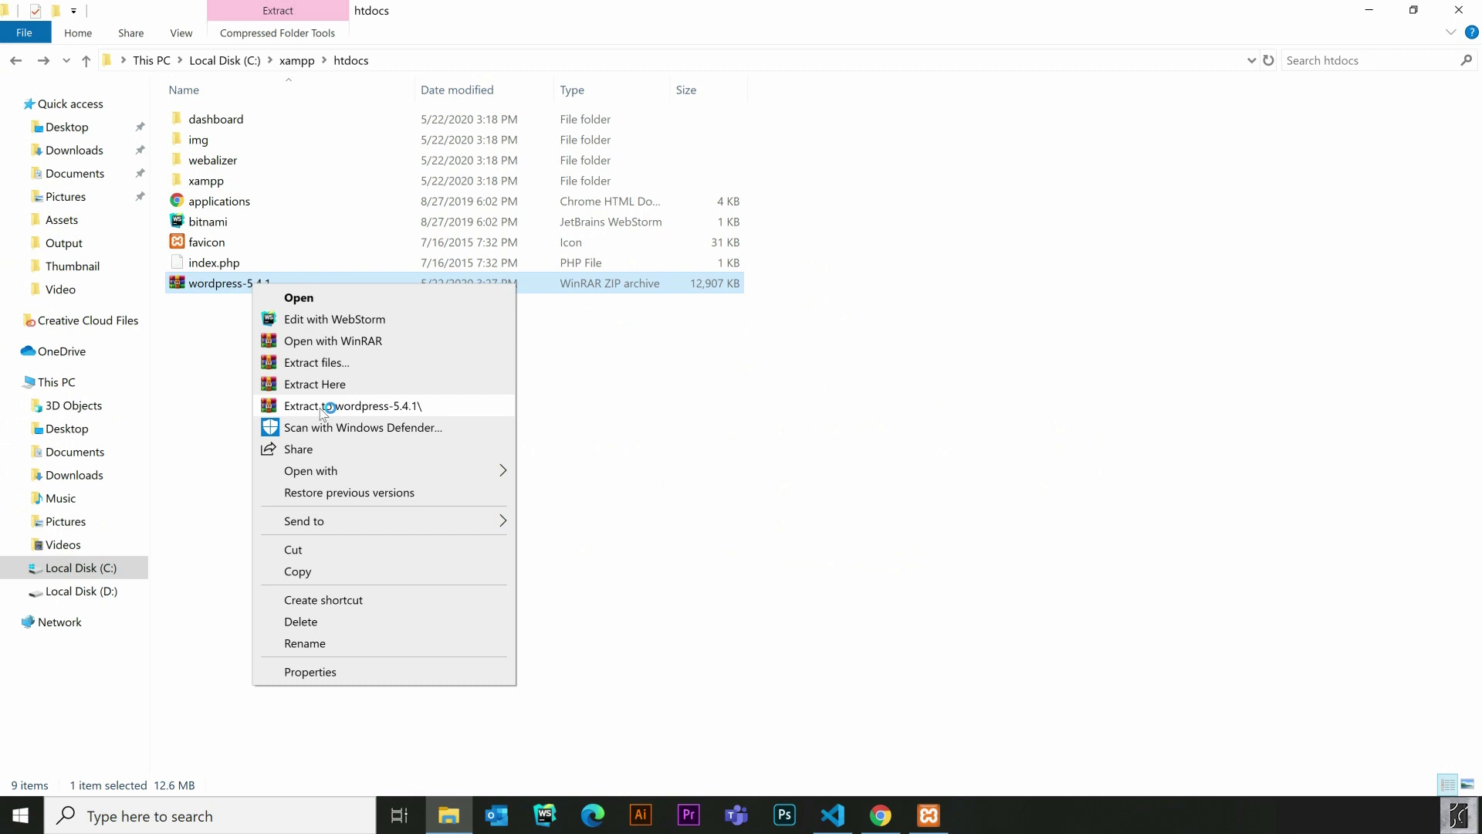
pyautogui.click(323, 407)
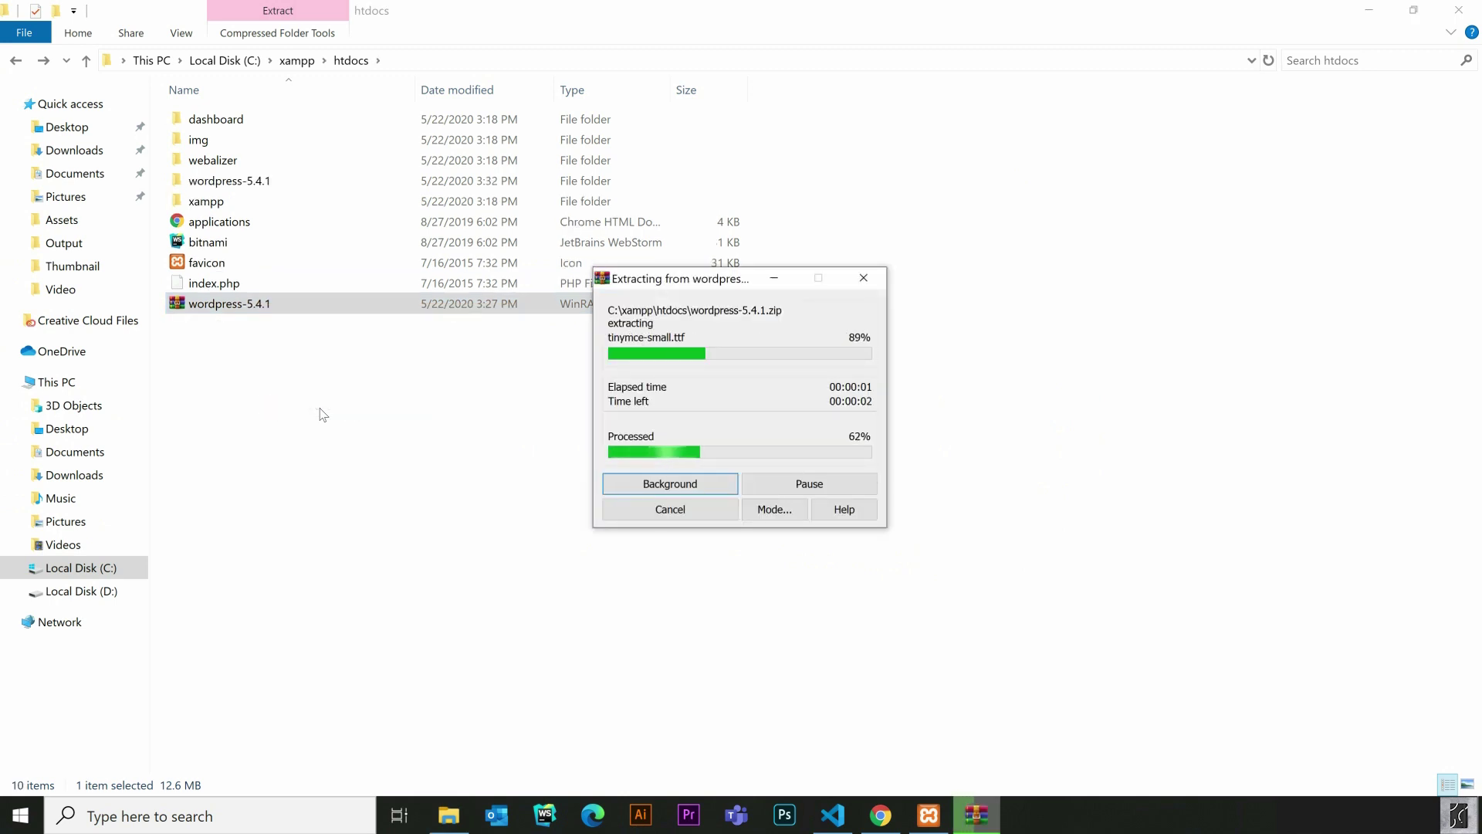
pyautogui.doubleClick(333, 181)
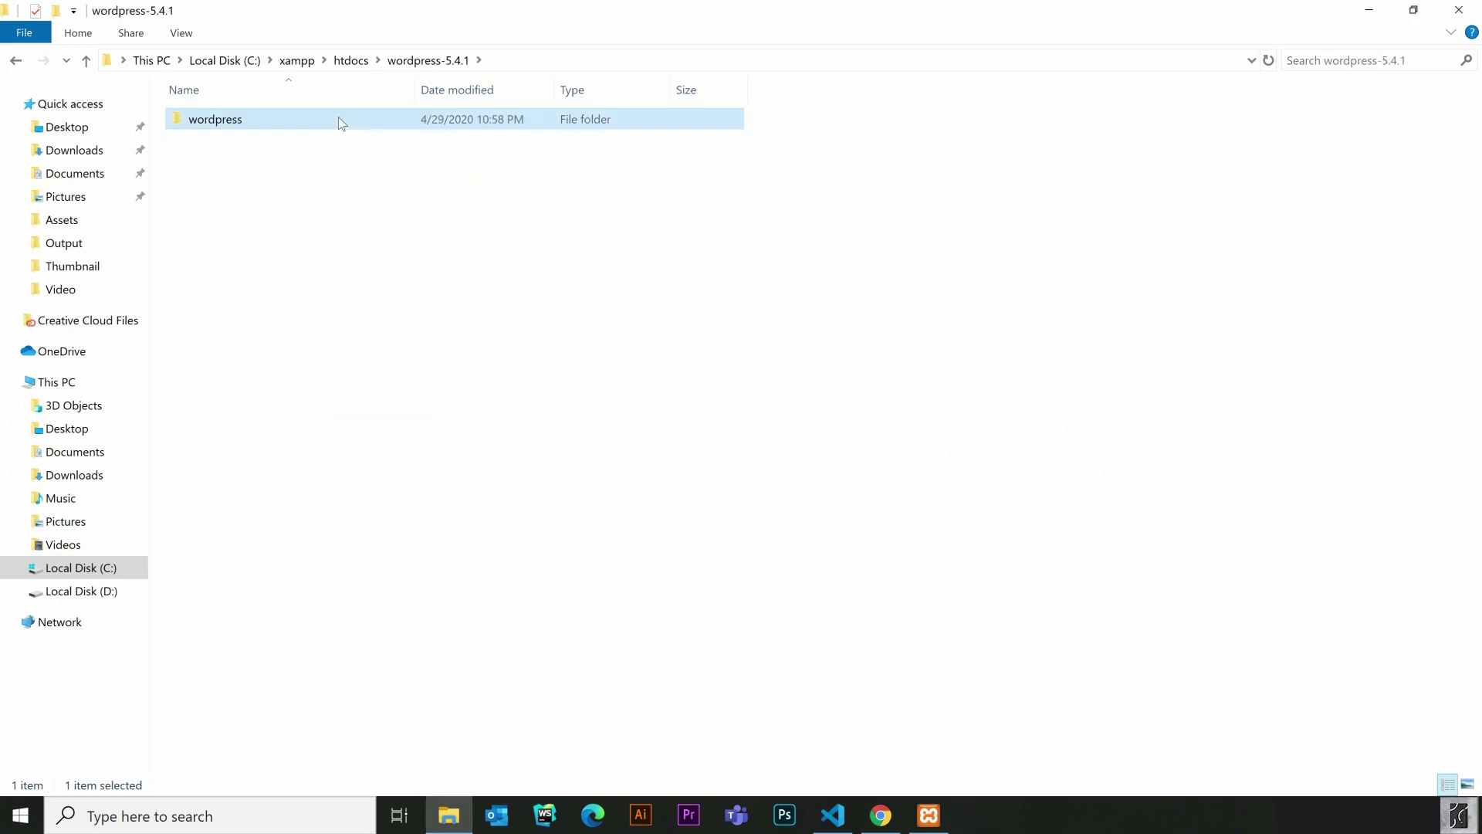
pyautogui.click(352, 60)
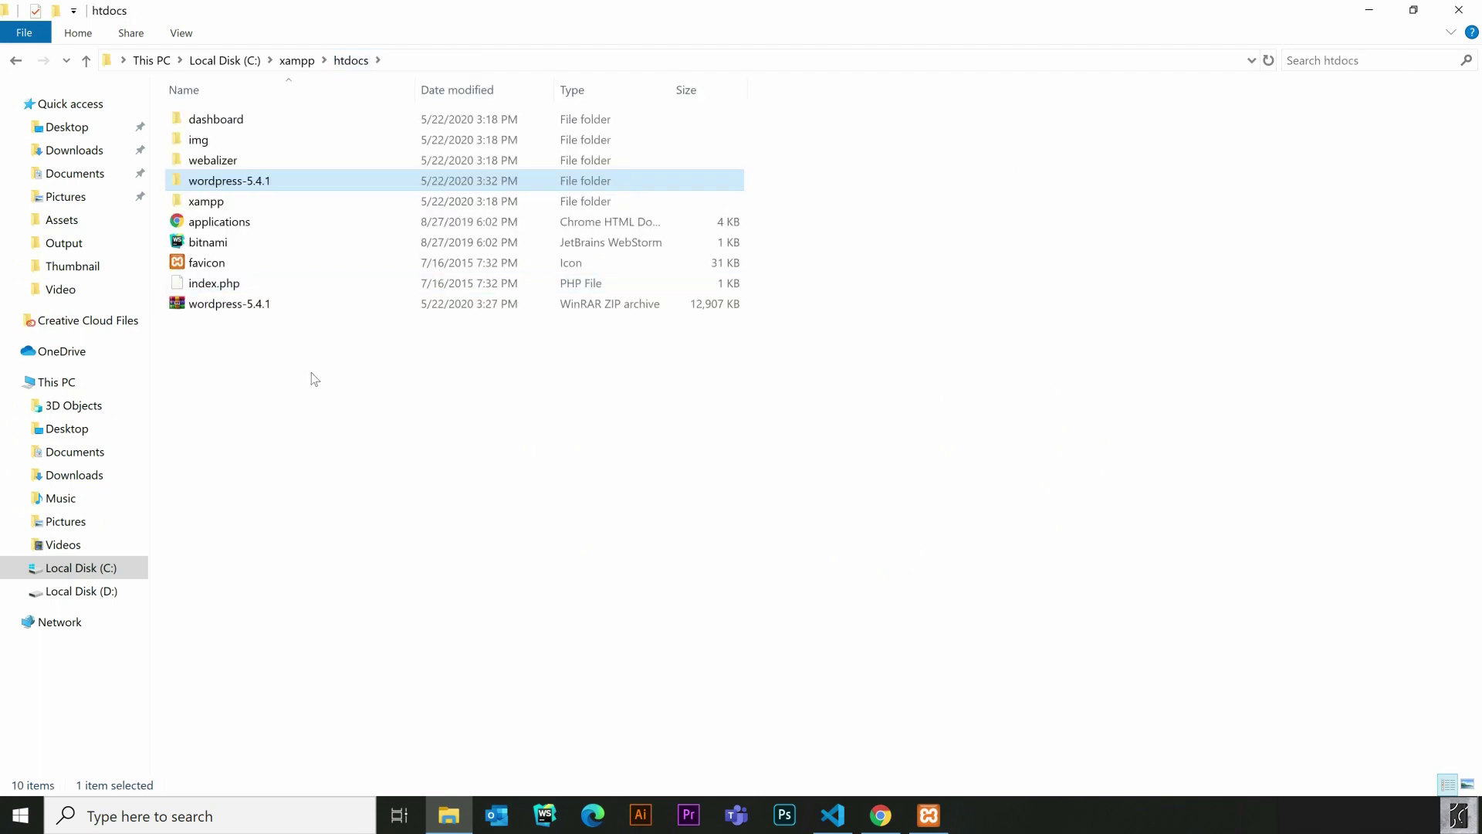
pyautogui.hotkey('ctrl', 'v')
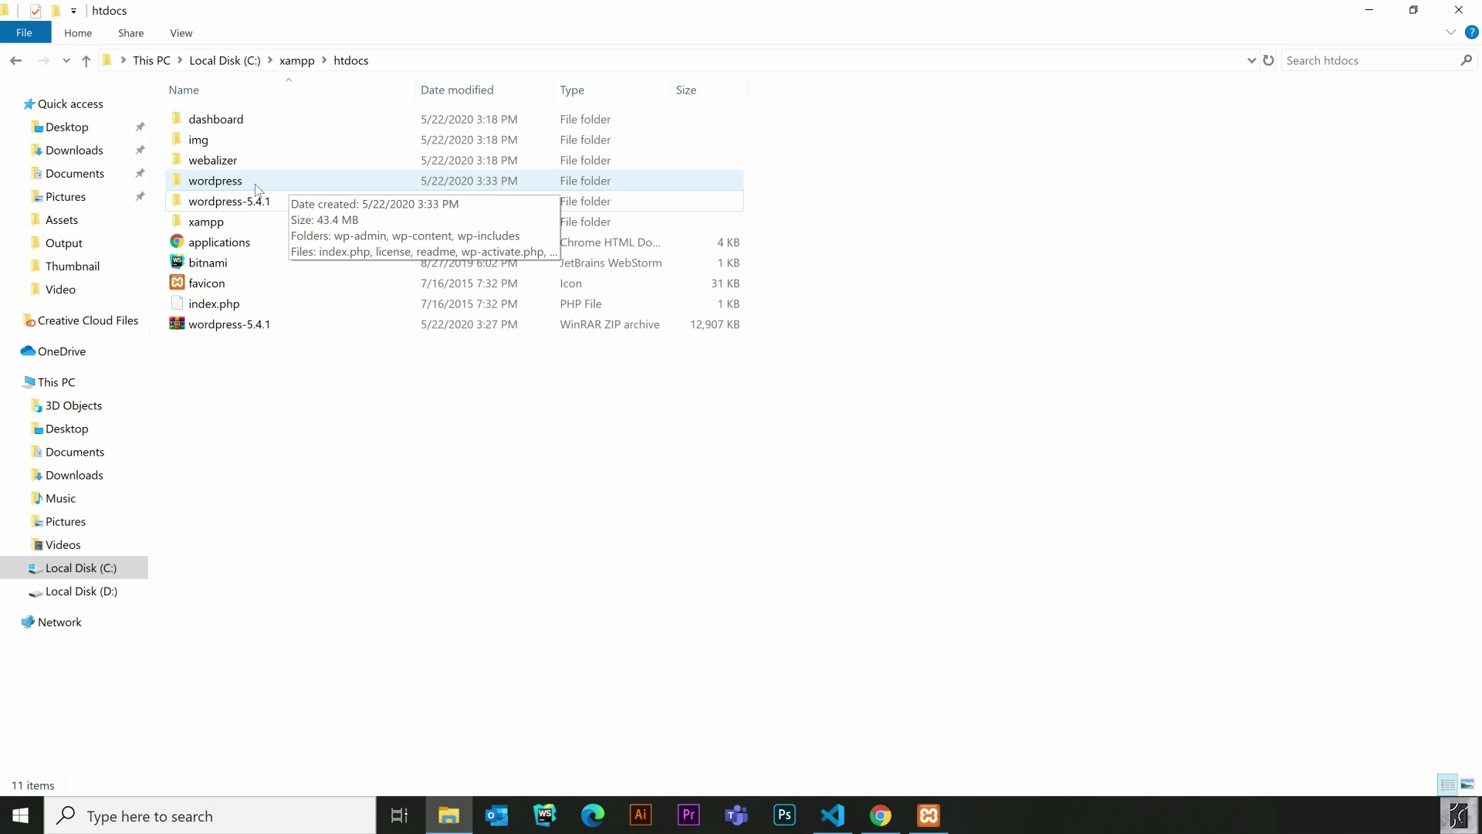
# Rename the wordpress folder in htdocs to webdiary
pyautogui.rightClick(255, 184)
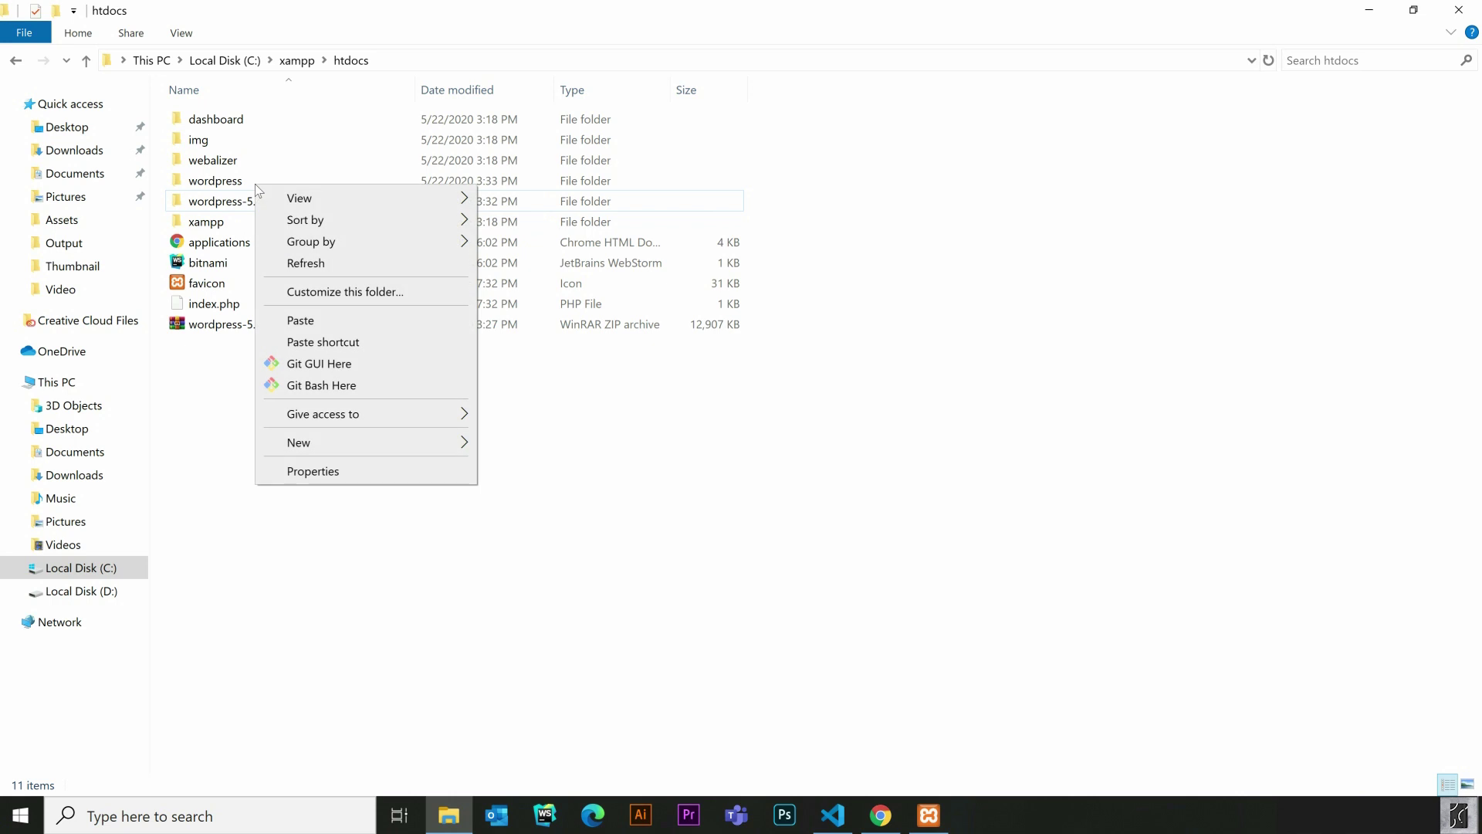
pyautogui.click(232, 180)
pyautogui.press('F2')
pyautogui.write('webdiary')
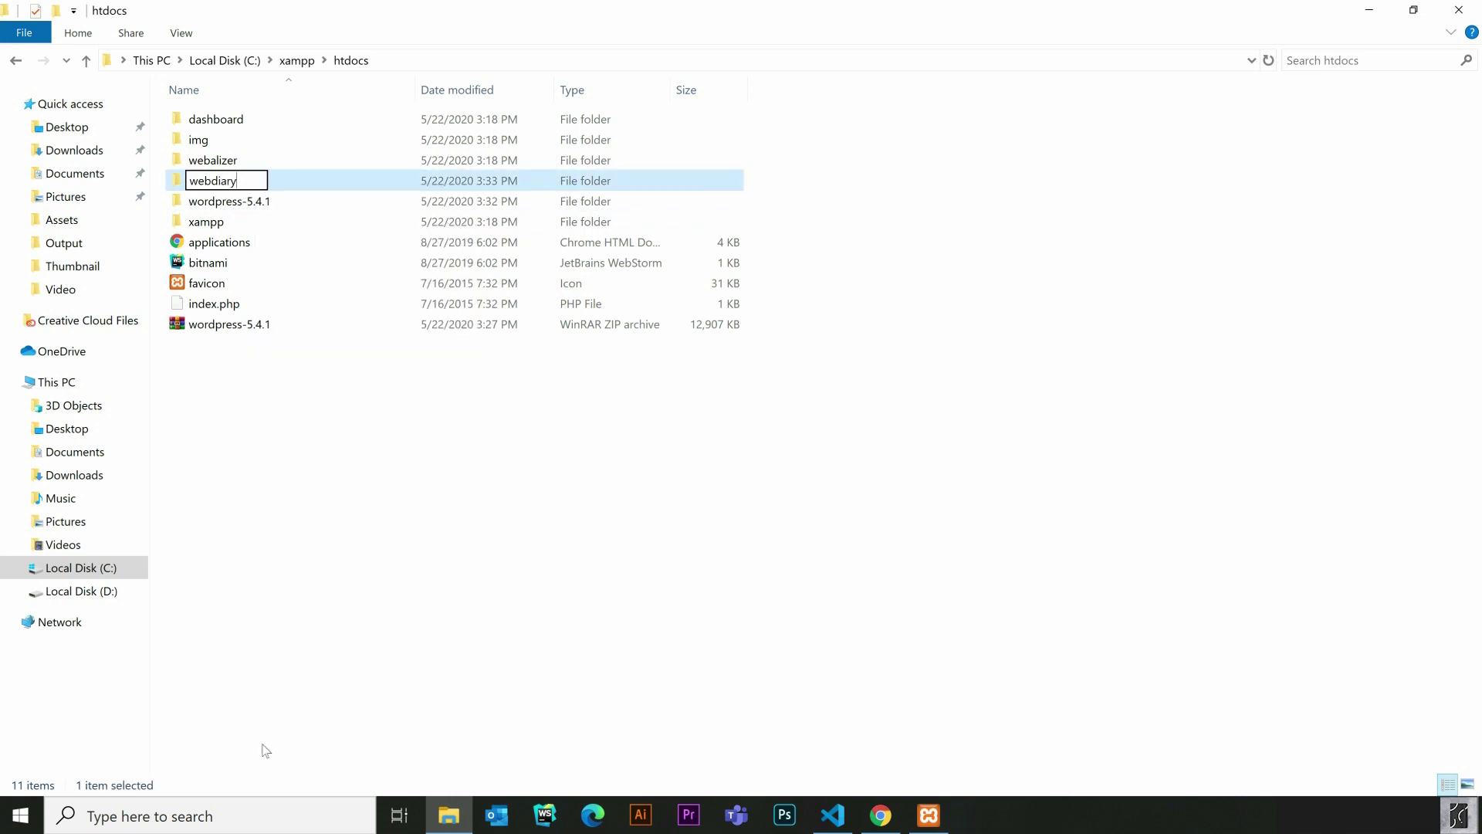
pyautogui.press('Return')
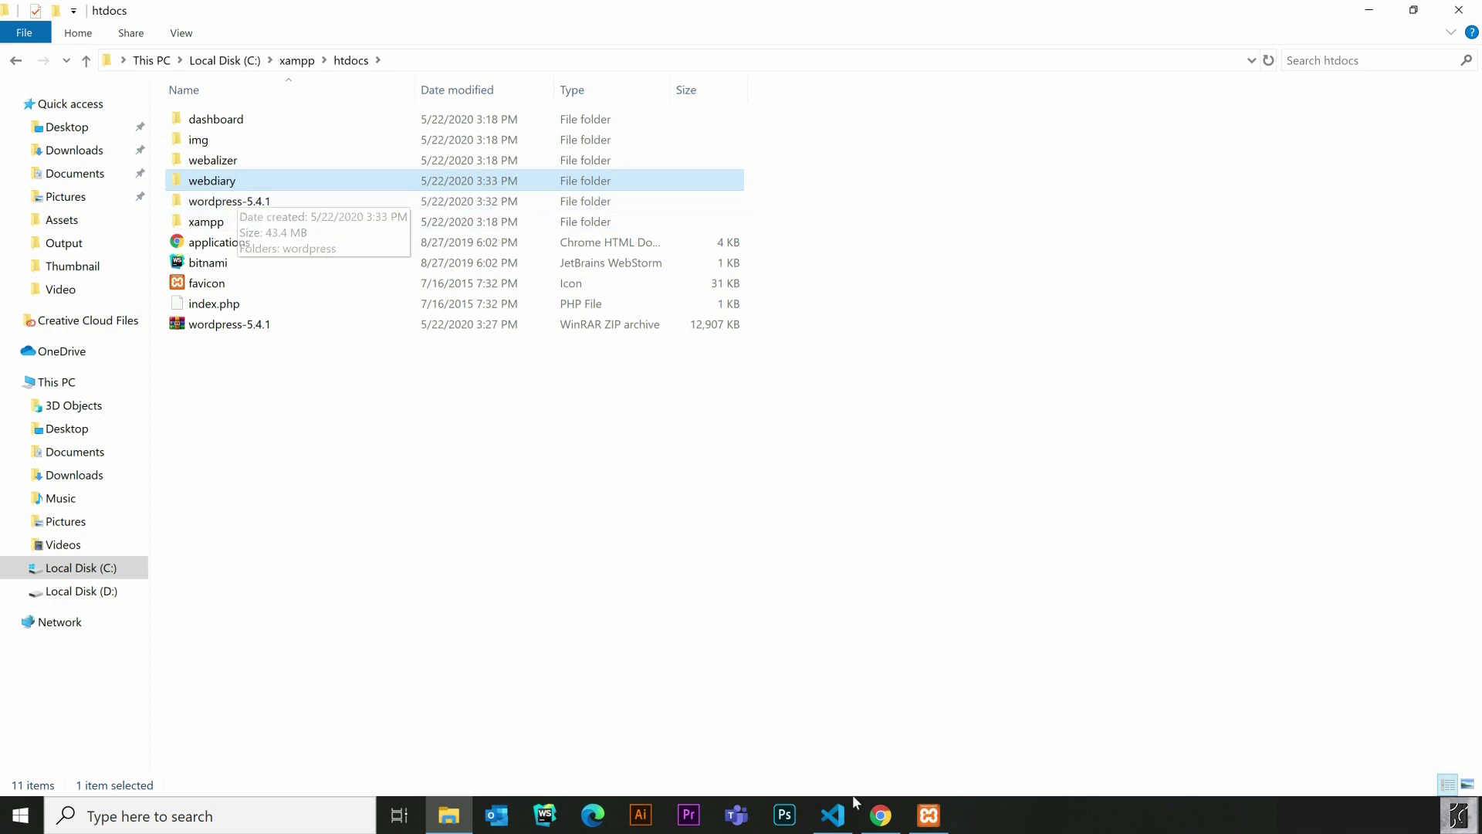
# Bring Chrome's localhost/dashboard page forward and select the dashboard part of the address
pyautogui.click(880, 815)
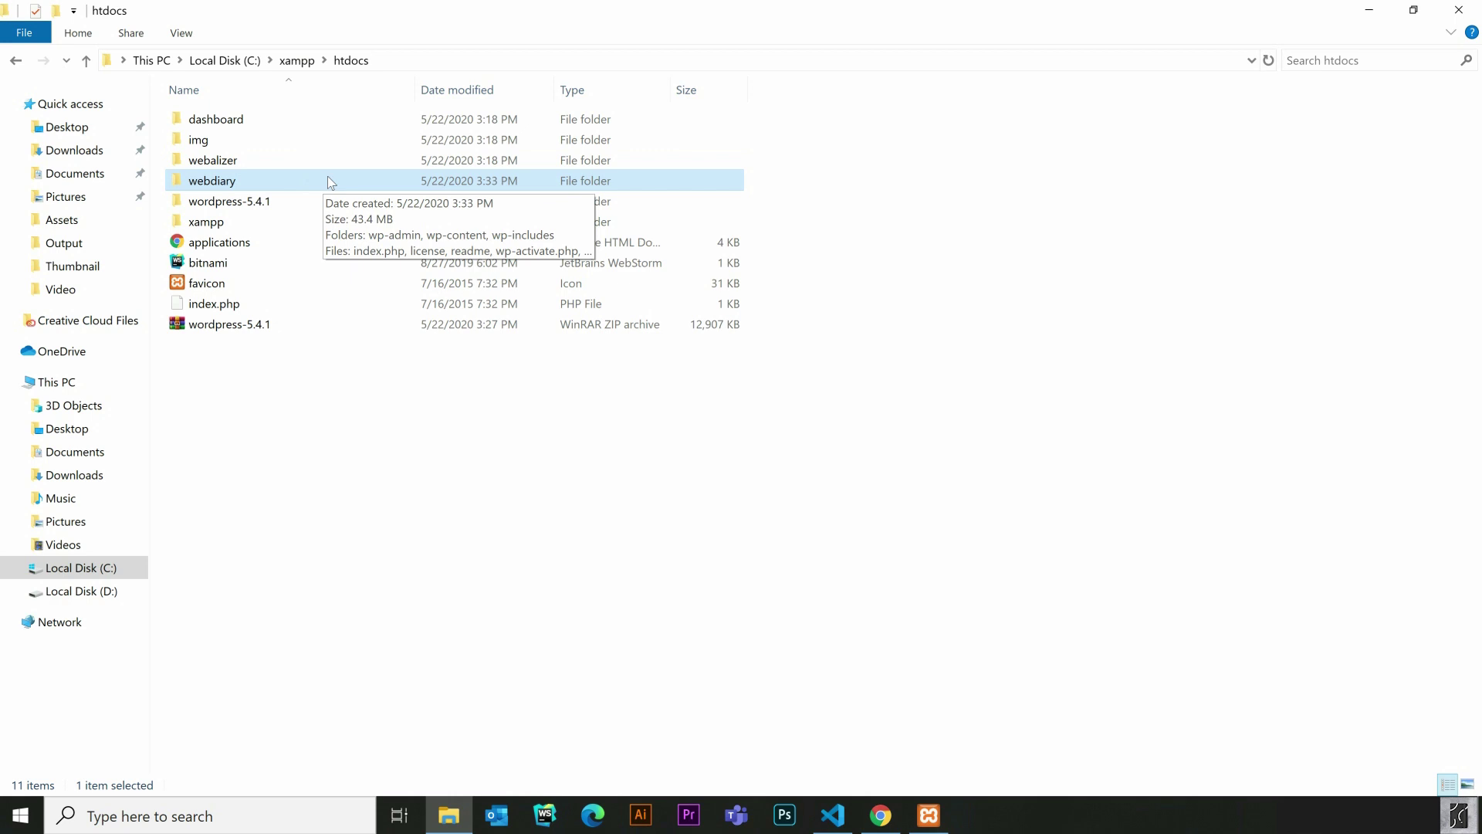
pyautogui.hotkey('alt', 'Tab')
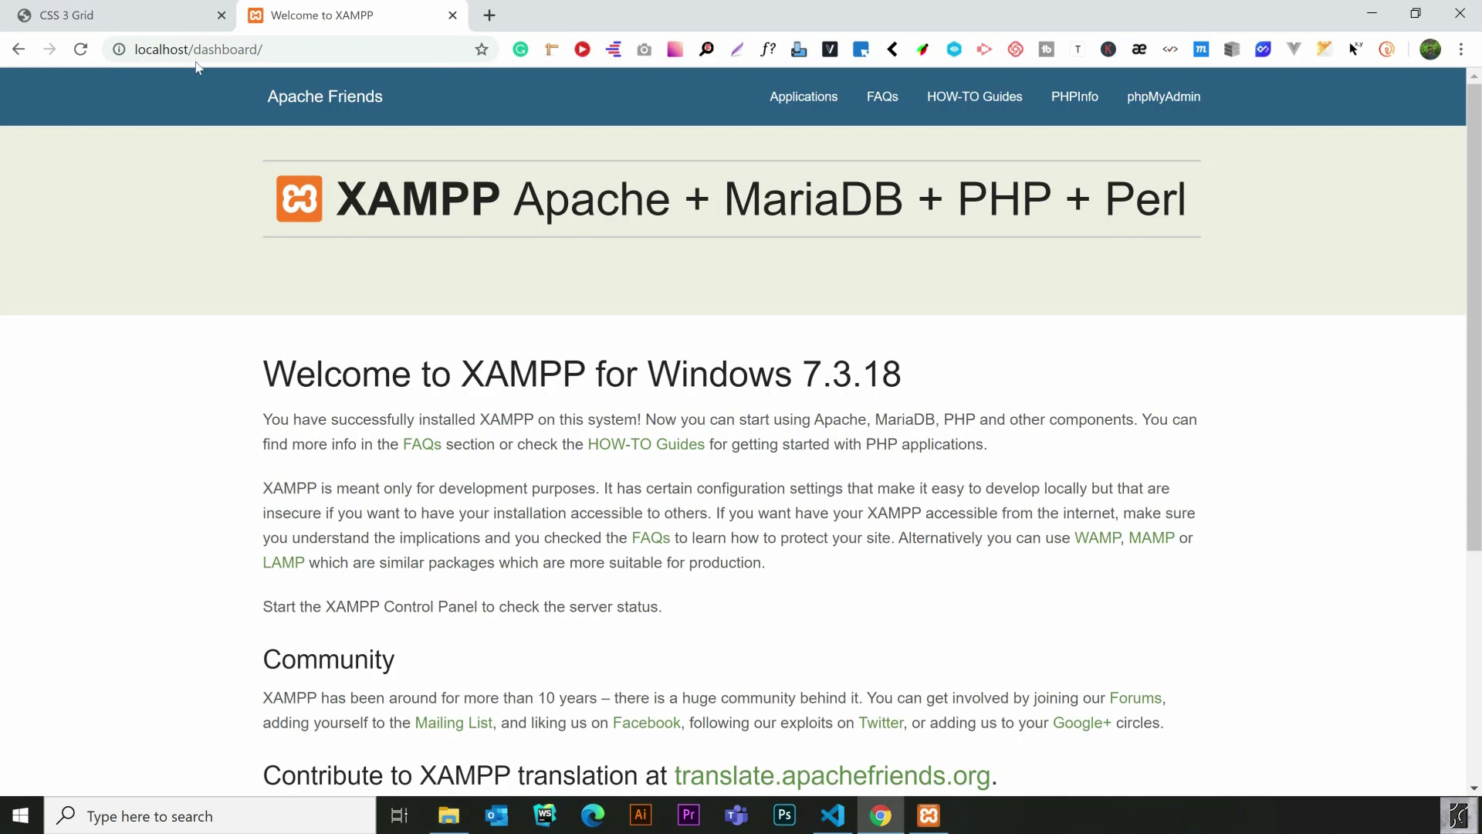
pyautogui.moveTo(194, 50); pyautogui.dragTo(265, 46)
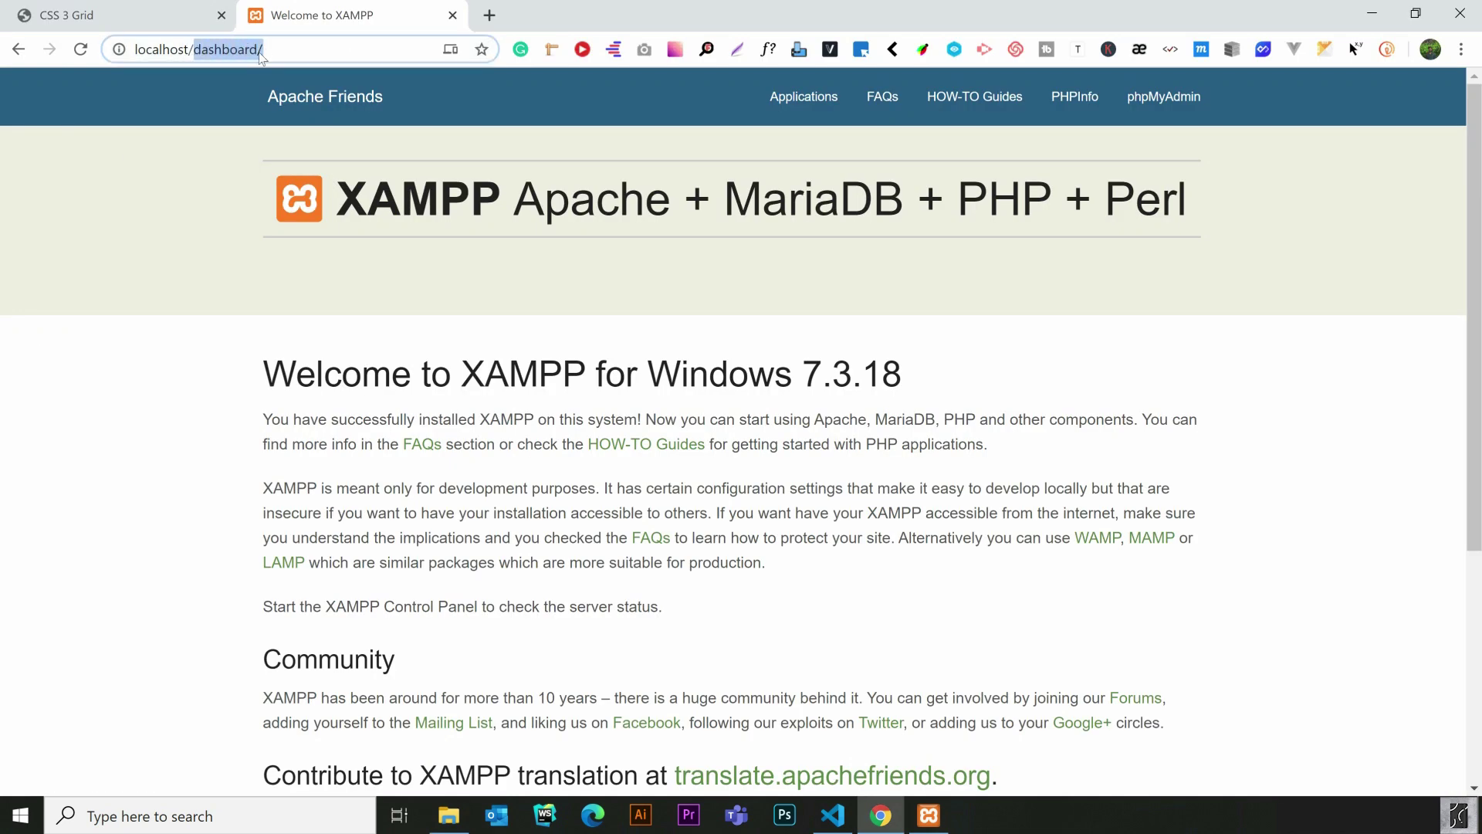
# Load localhost/webdiary, keep English (United States), and proceed to the database details form
pyautogui.write('we')
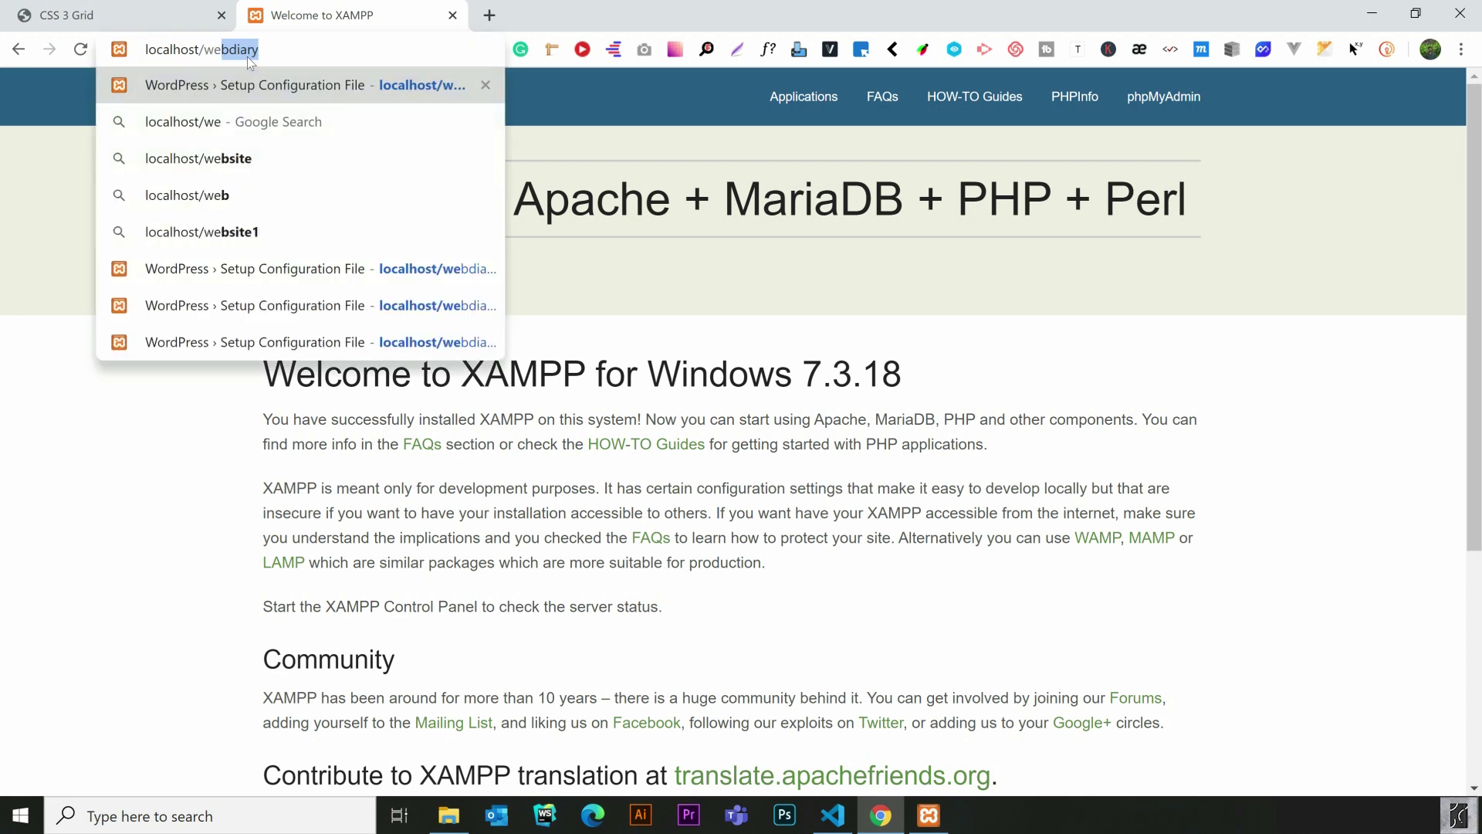
pyautogui.write('bdiae')
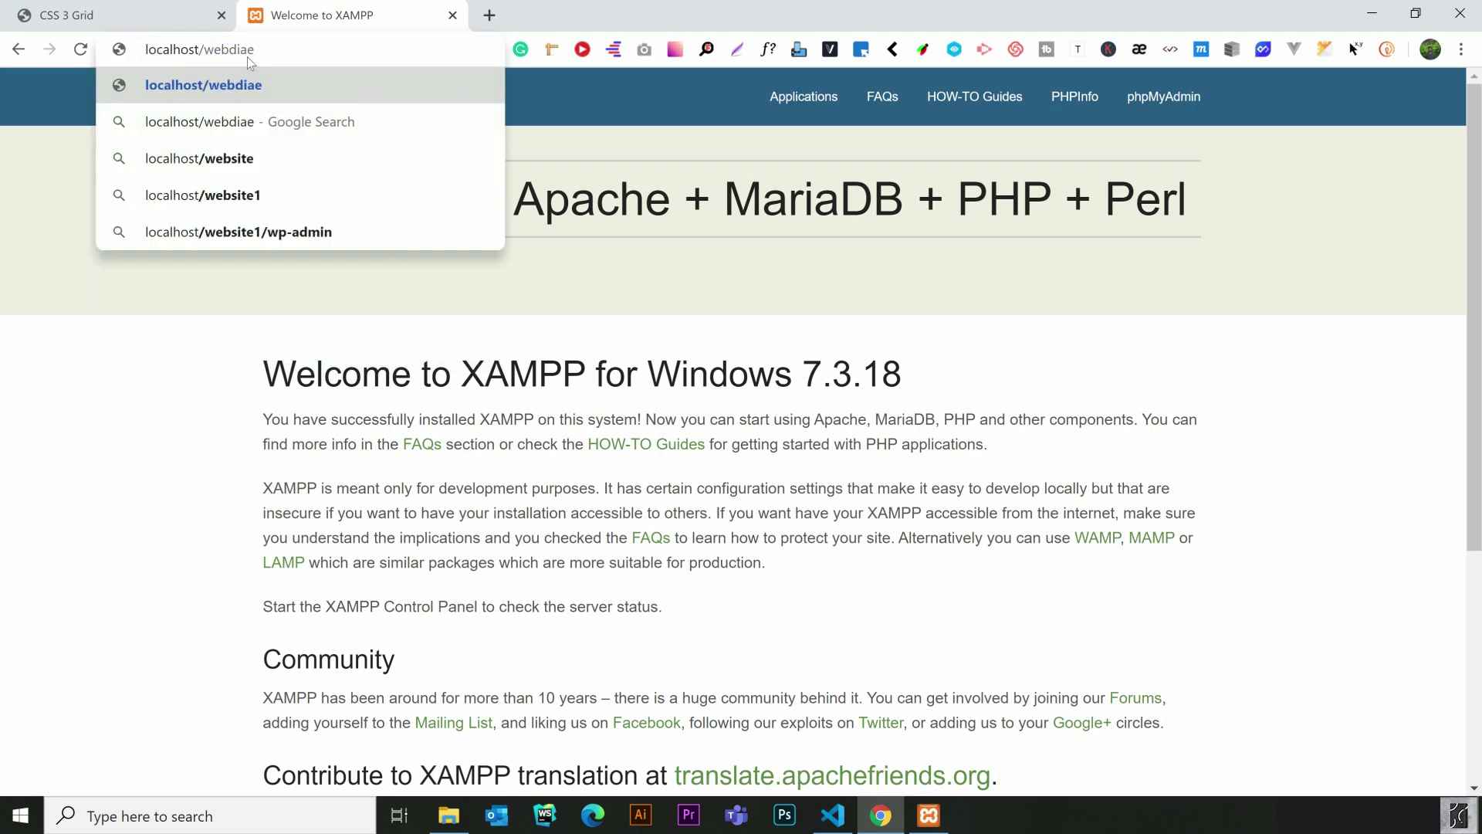
pyautogui.press('BackSpace')
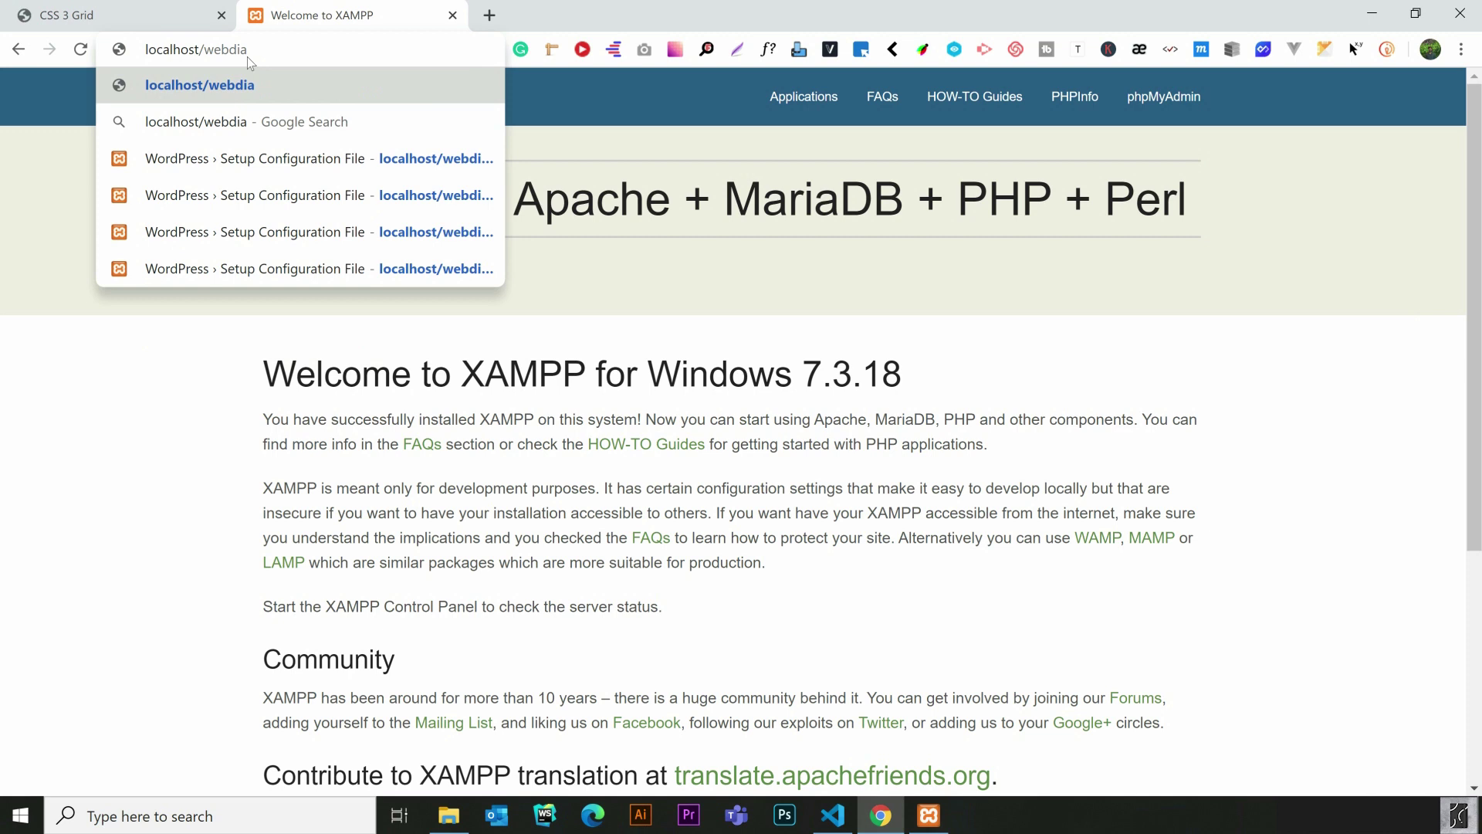
pyautogui.write('ry')
pyautogui.press('Return')
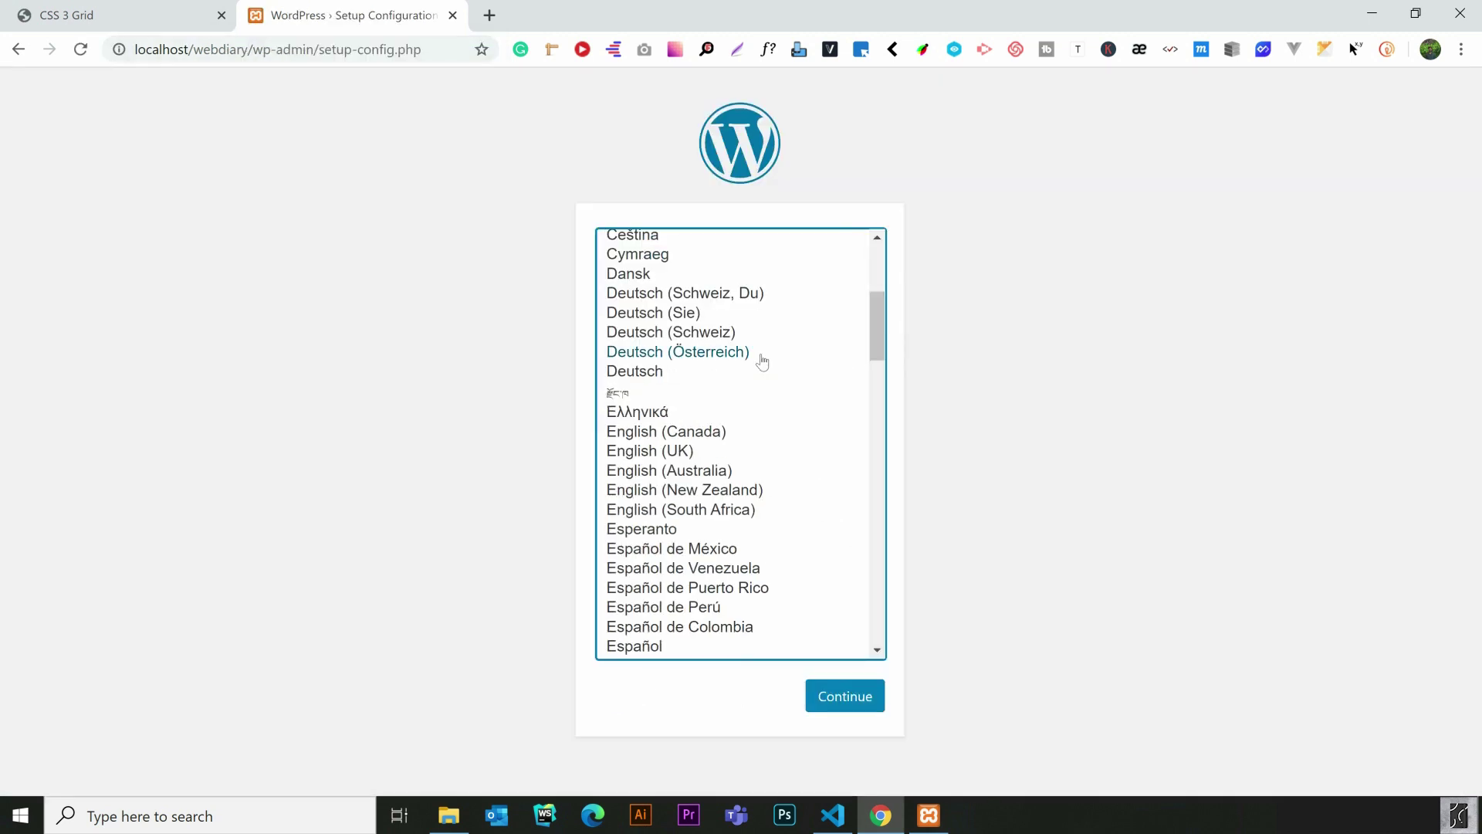
pyautogui.scroll(3, 726, 313)
pyautogui.scroll(2, 726, 312)
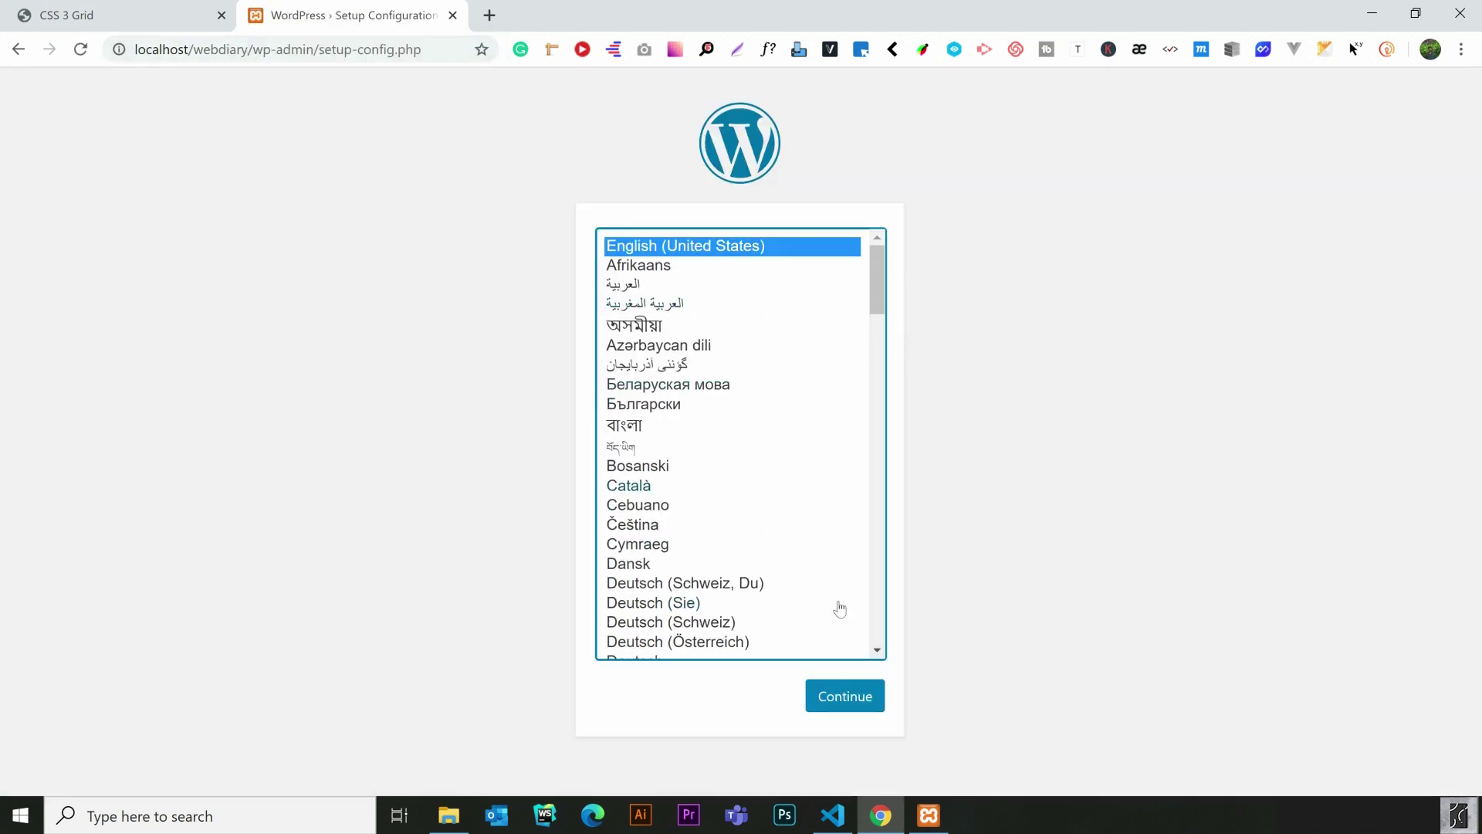
pyautogui.click(843, 704)
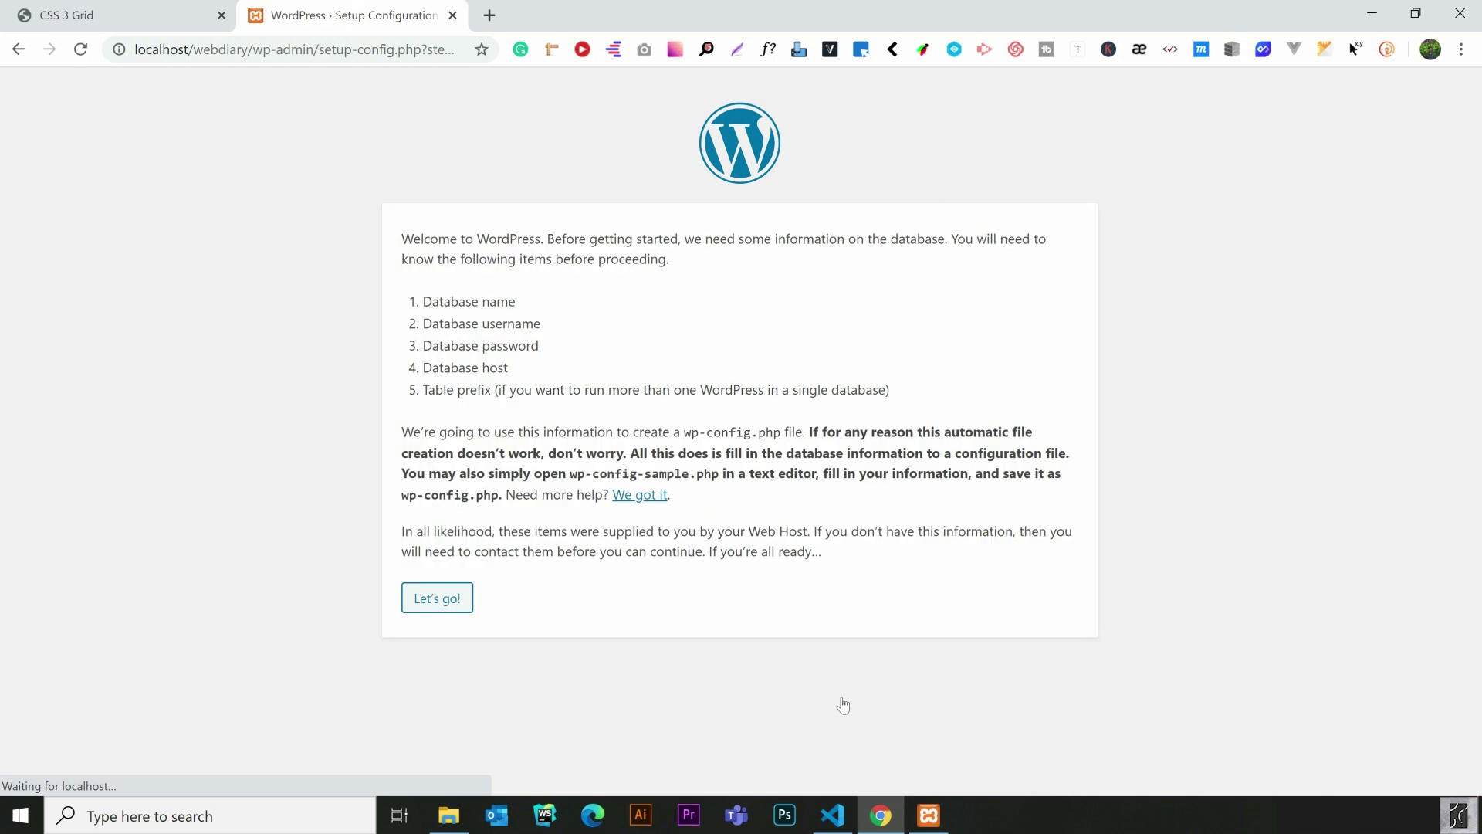
pyautogui.click(437, 598)
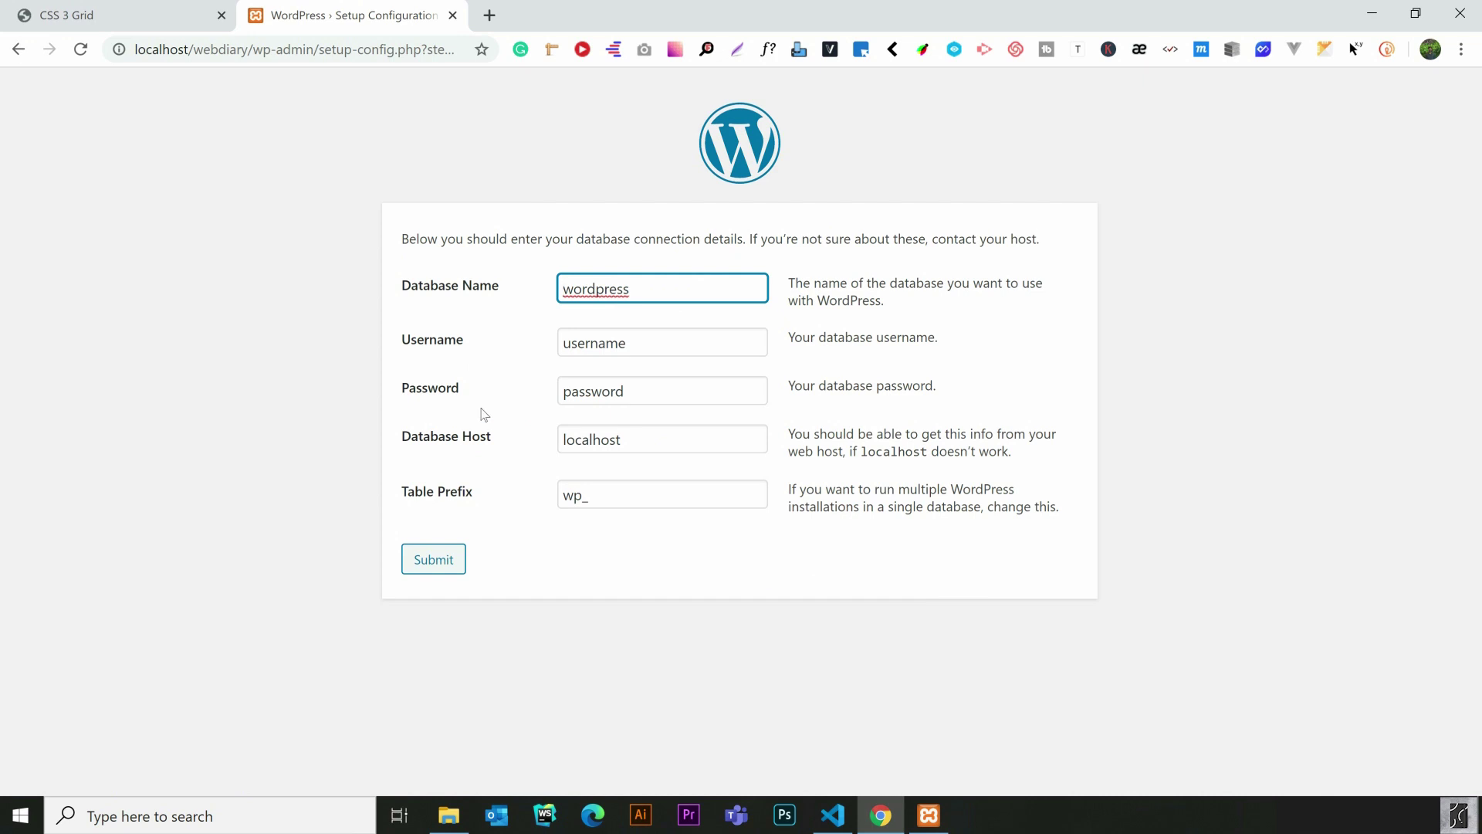
# Select the default database name, then load localhost/phpmyadmin in a new tab
pyautogui.moveTo(655, 290); pyautogui.dragTo(447, 291)
pyautogui.hotkey('ctrl', 't')
pyautogui.click(220, 49)
pyautogui.write('local')
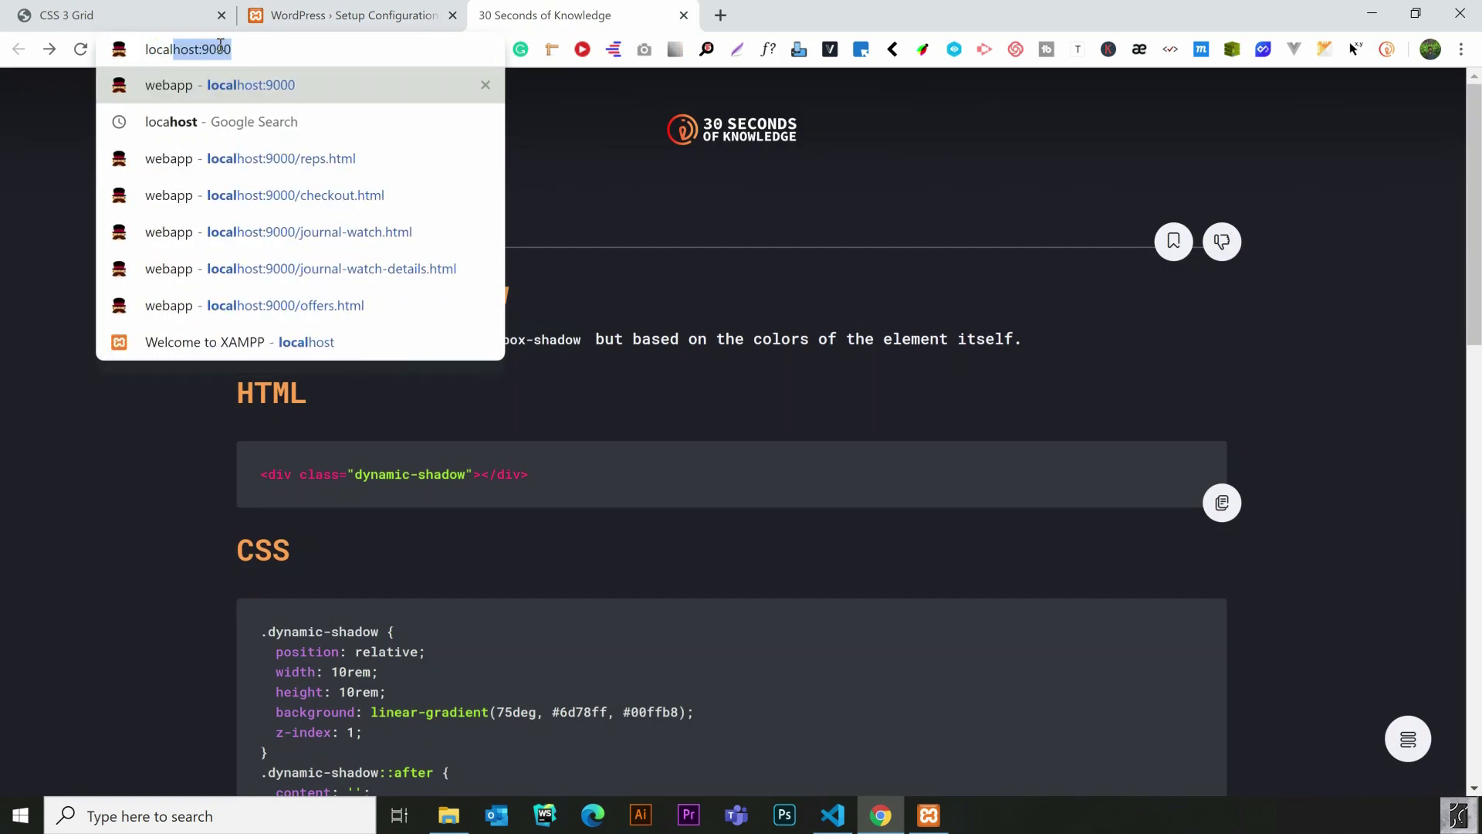
pyautogui.write('host')
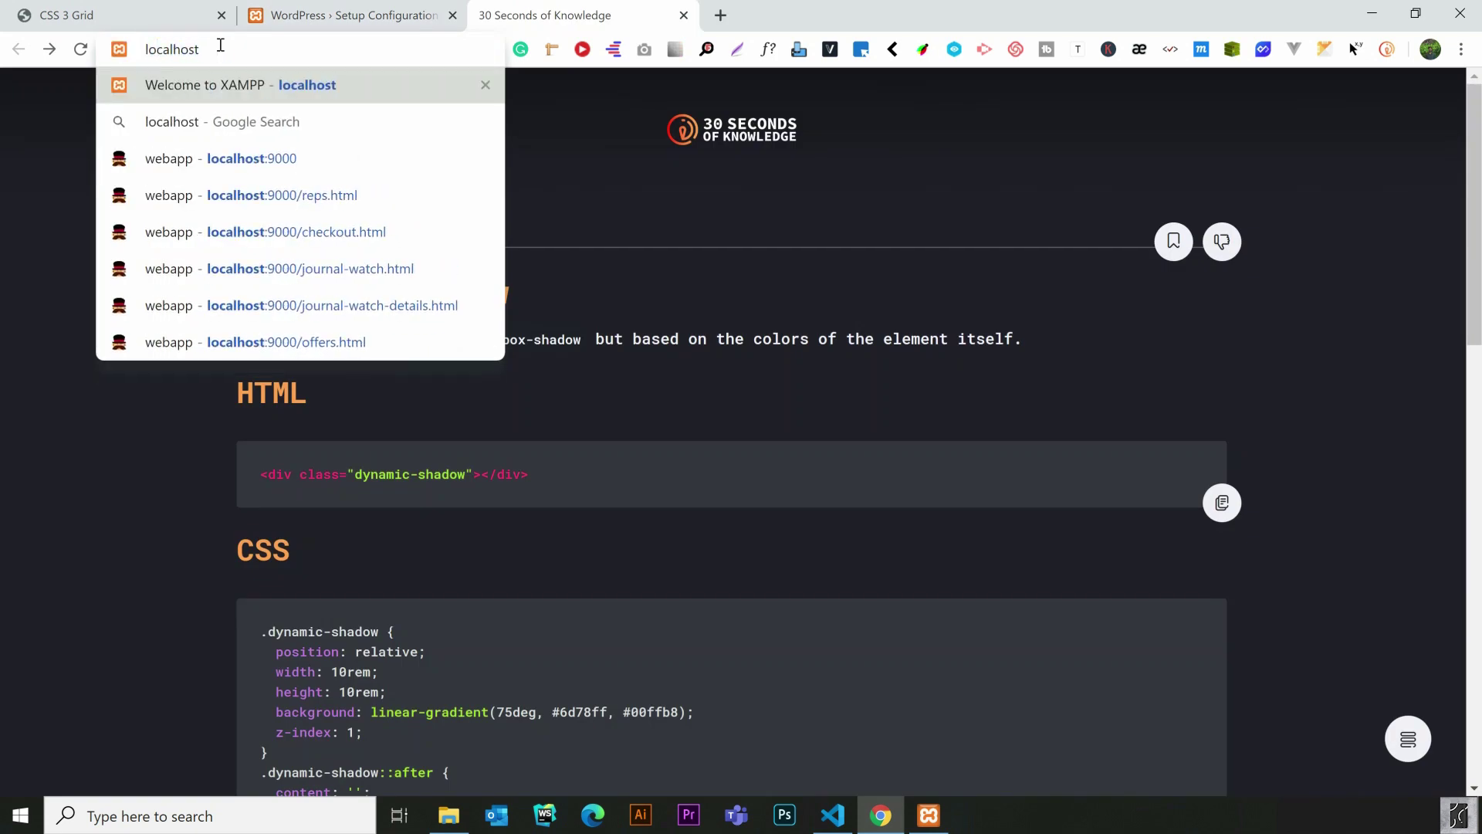
pyautogui.write('/ph')
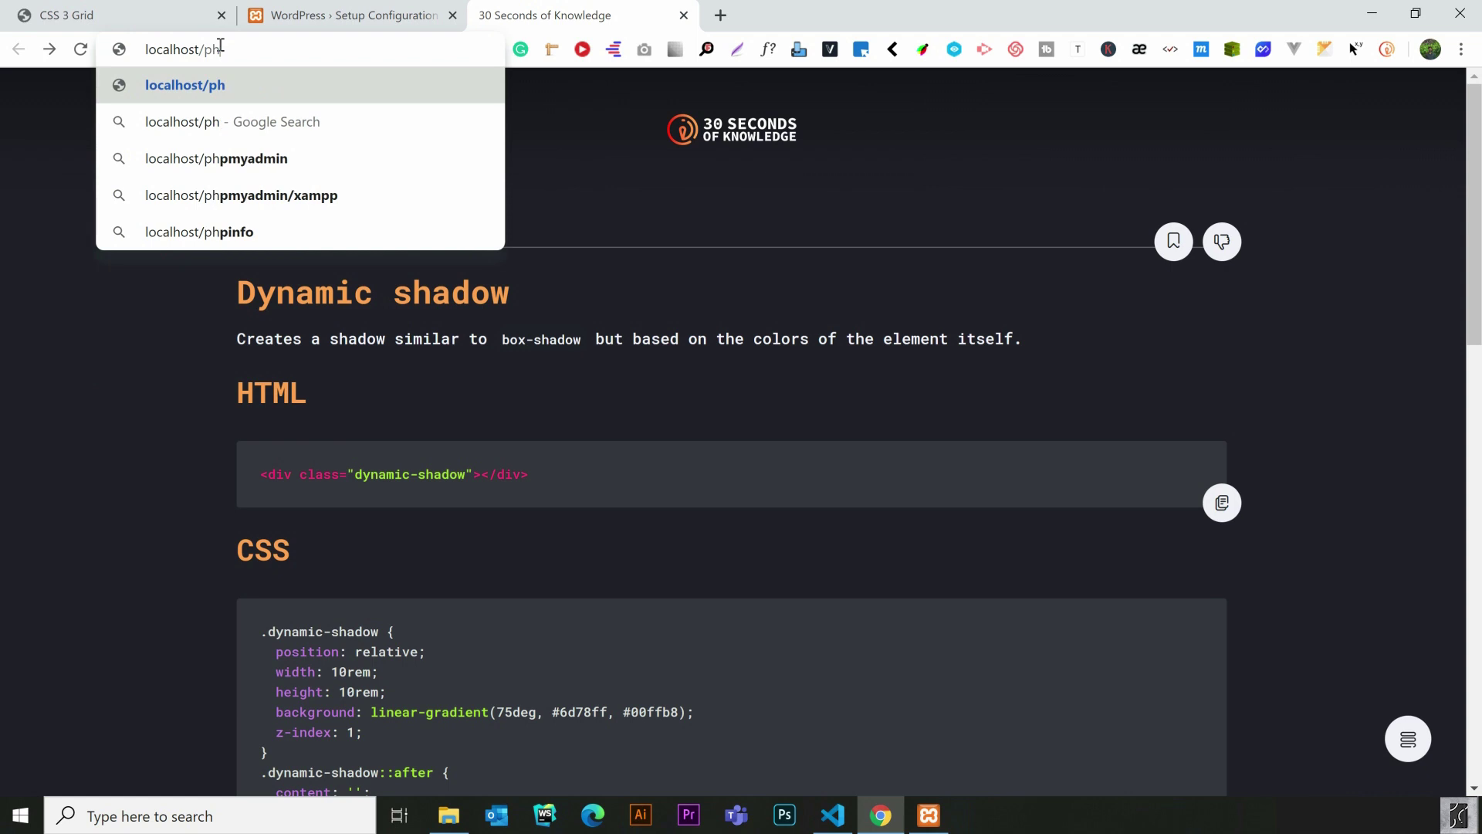
pyautogui.write('pmyadmin')
pyautogui.press('Return')
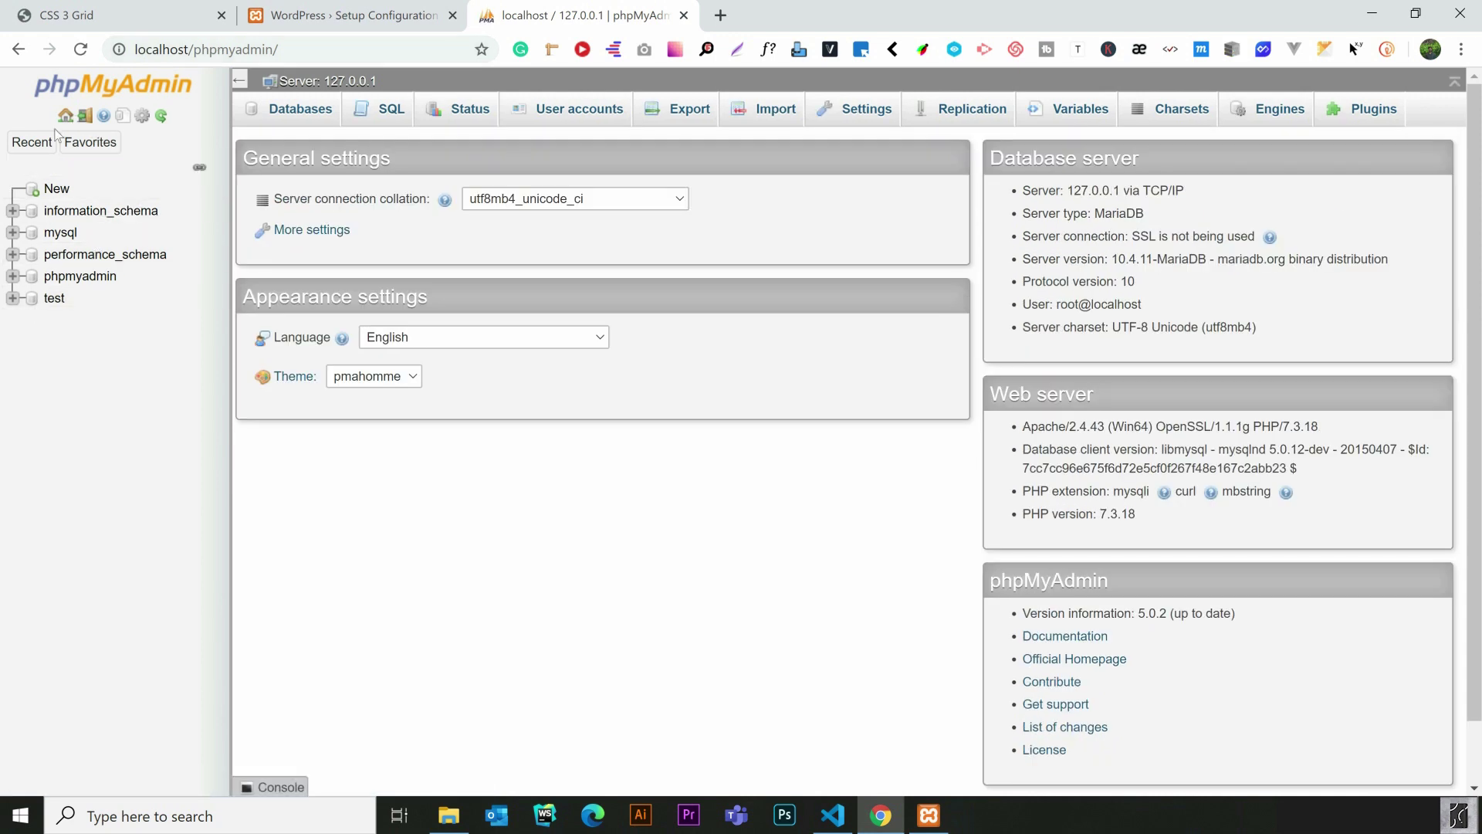
# Create a new database named webdiary and return to the WordPress setup tab
pyautogui.click(62, 192)
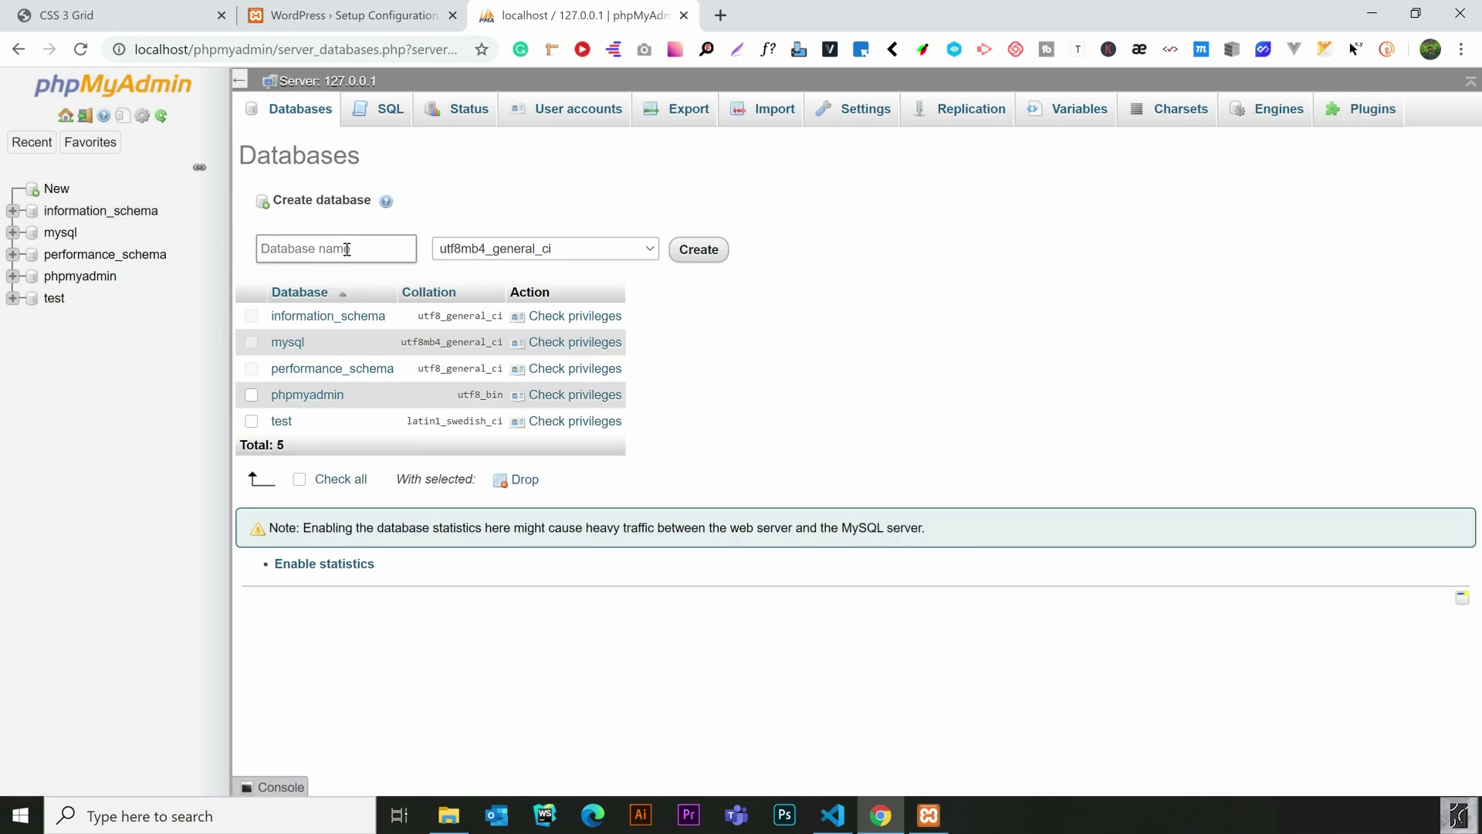
pyautogui.click(347, 248)
pyautogui.write('webdiary')
pyautogui.click(699, 258)
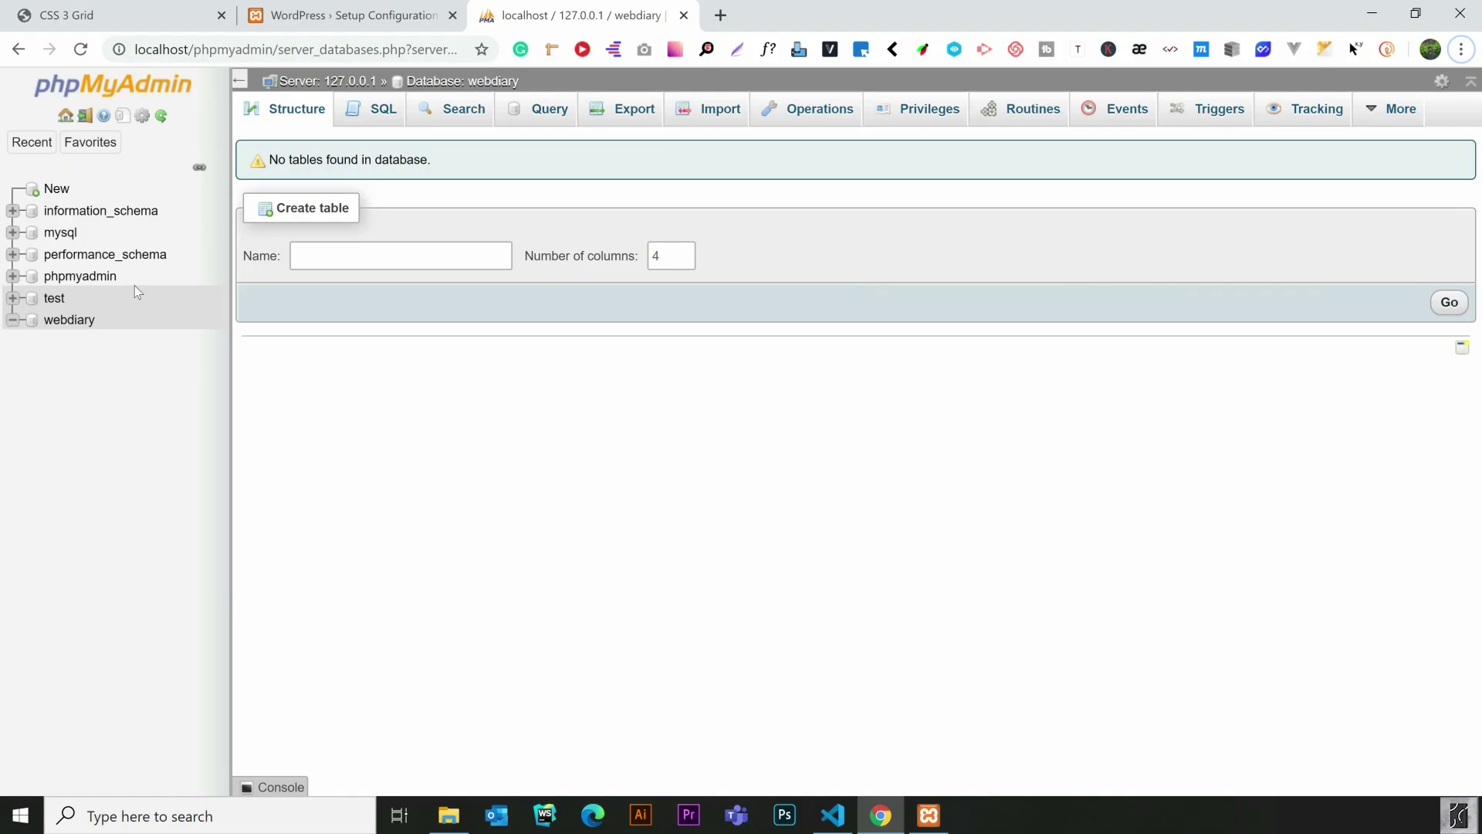
pyautogui.click(337, 16)
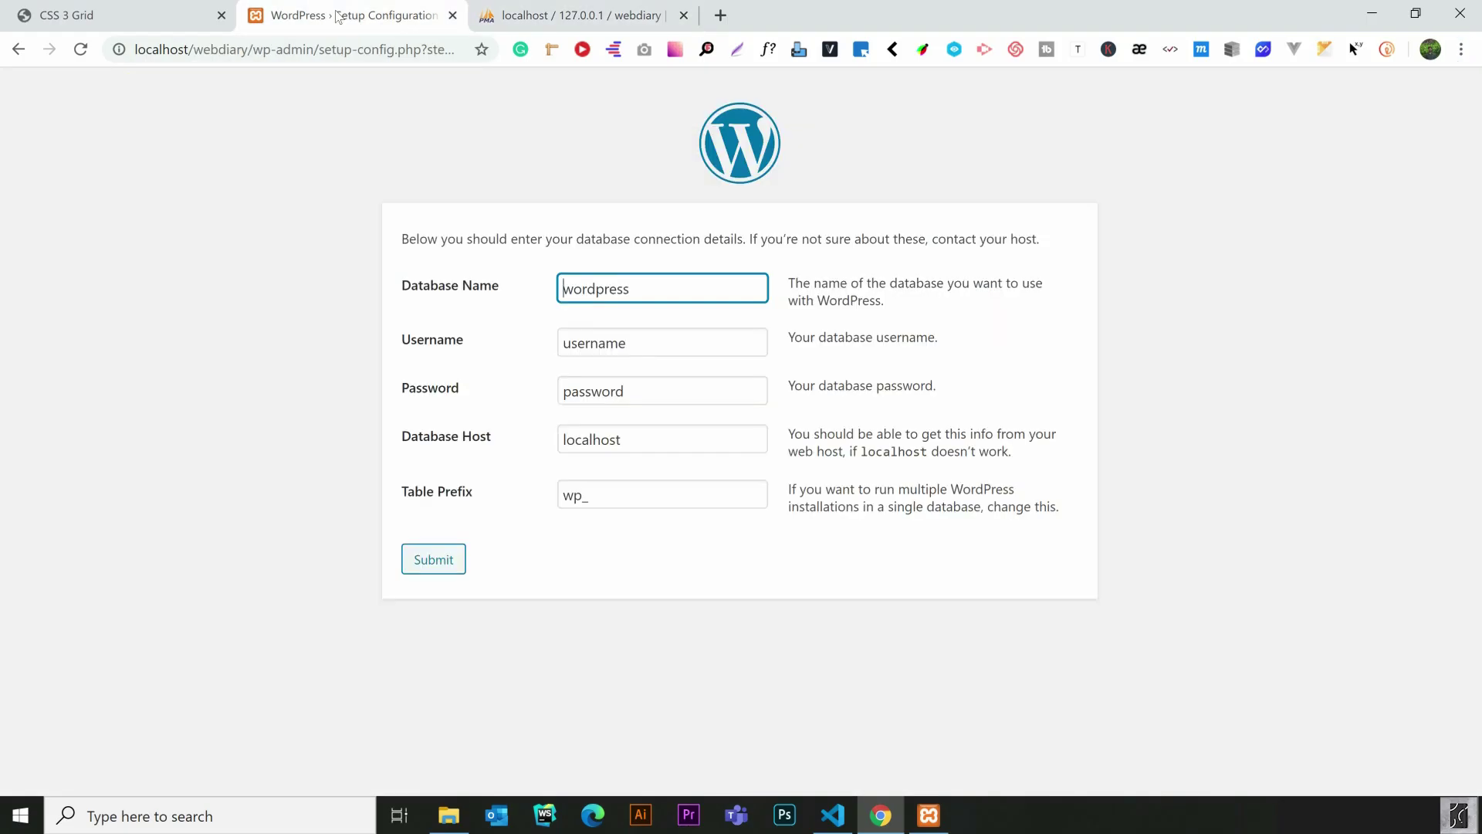
# Submit database name webdiary and username root with an empty password to the setup form
pyautogui.doubleClick(640, 286)
pyautogui.write('webdiary')
pyautogui.doubleClick(638, 341)
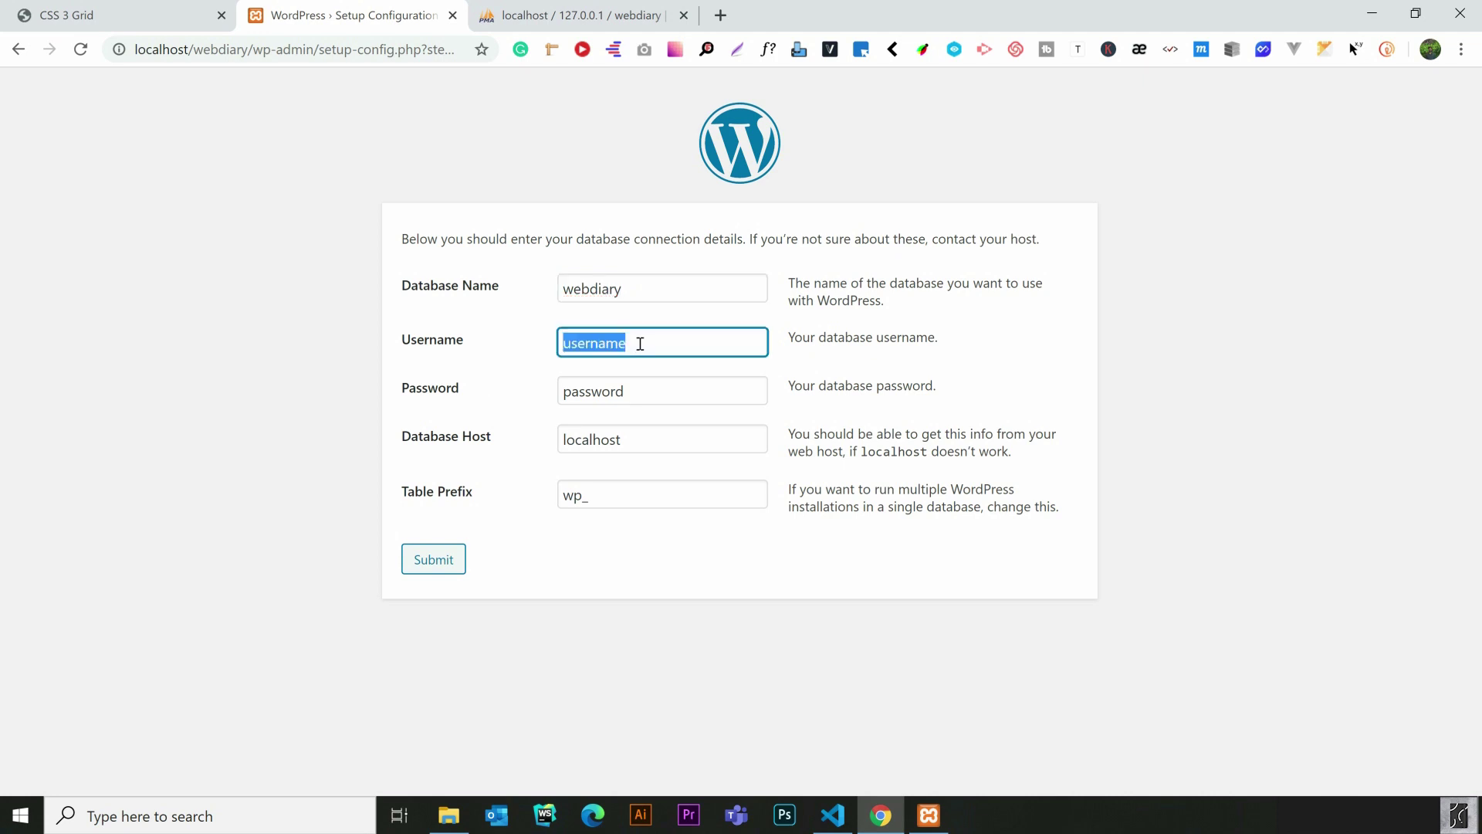
pyautogui.write('root')
pyautogui.doubleClick(620, 391)
pyautogui.press('BackSpace')
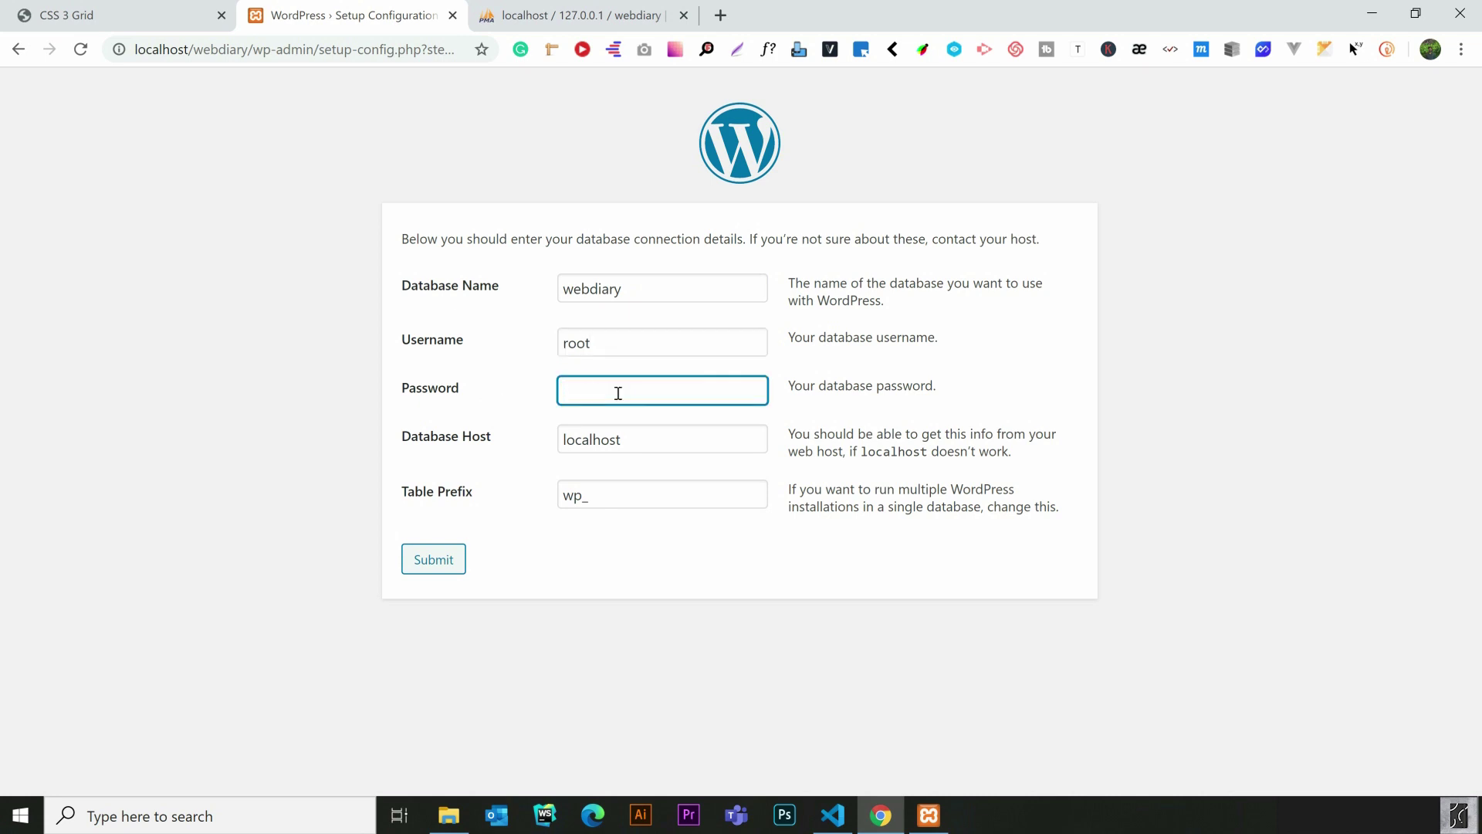
pyautogui.click(454, 572)
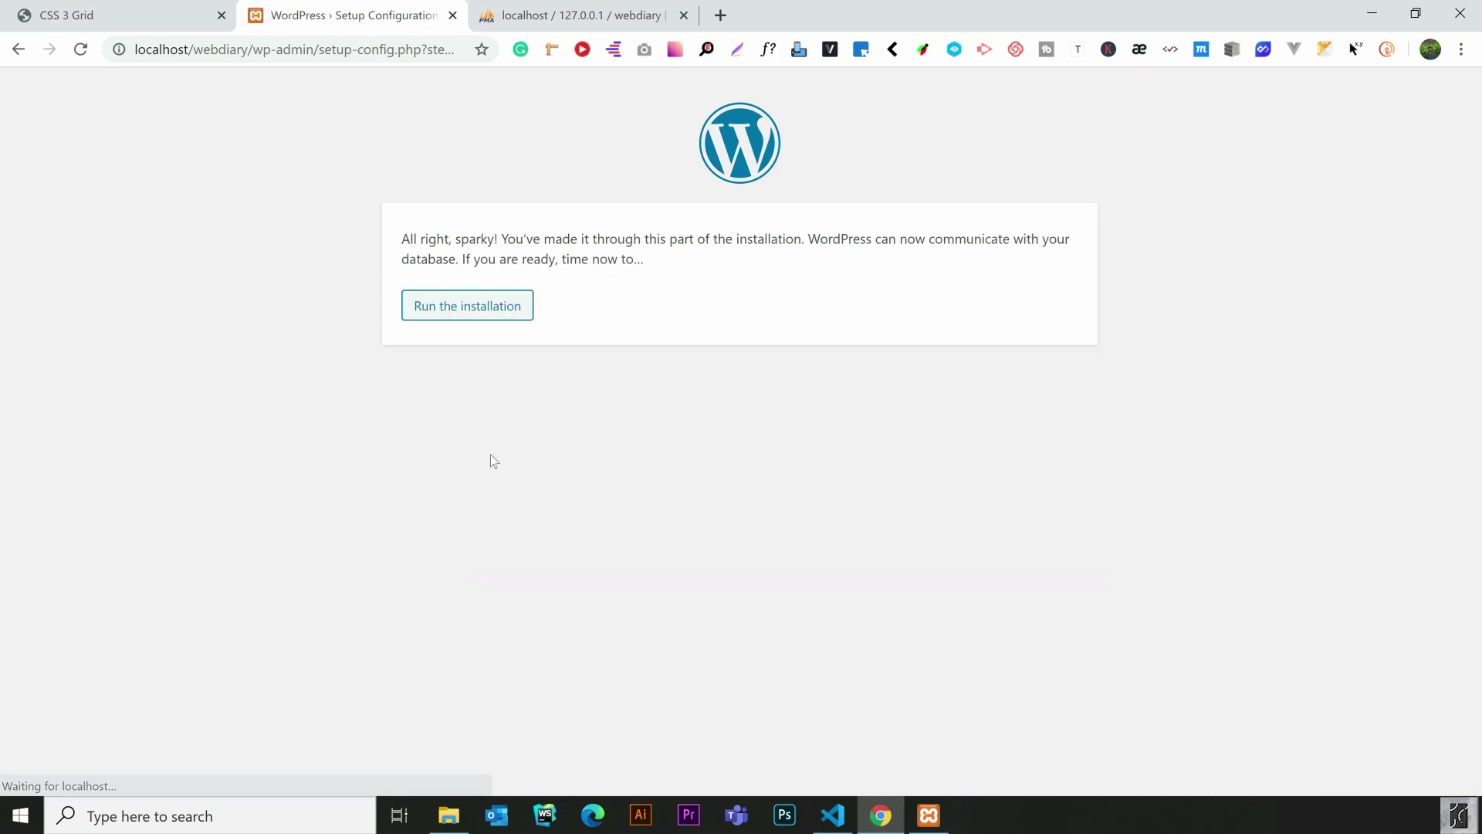
# Install the site titled 'Web Dairy' with username admin and a confirmed weak password
pyautogui.click(484, 323)
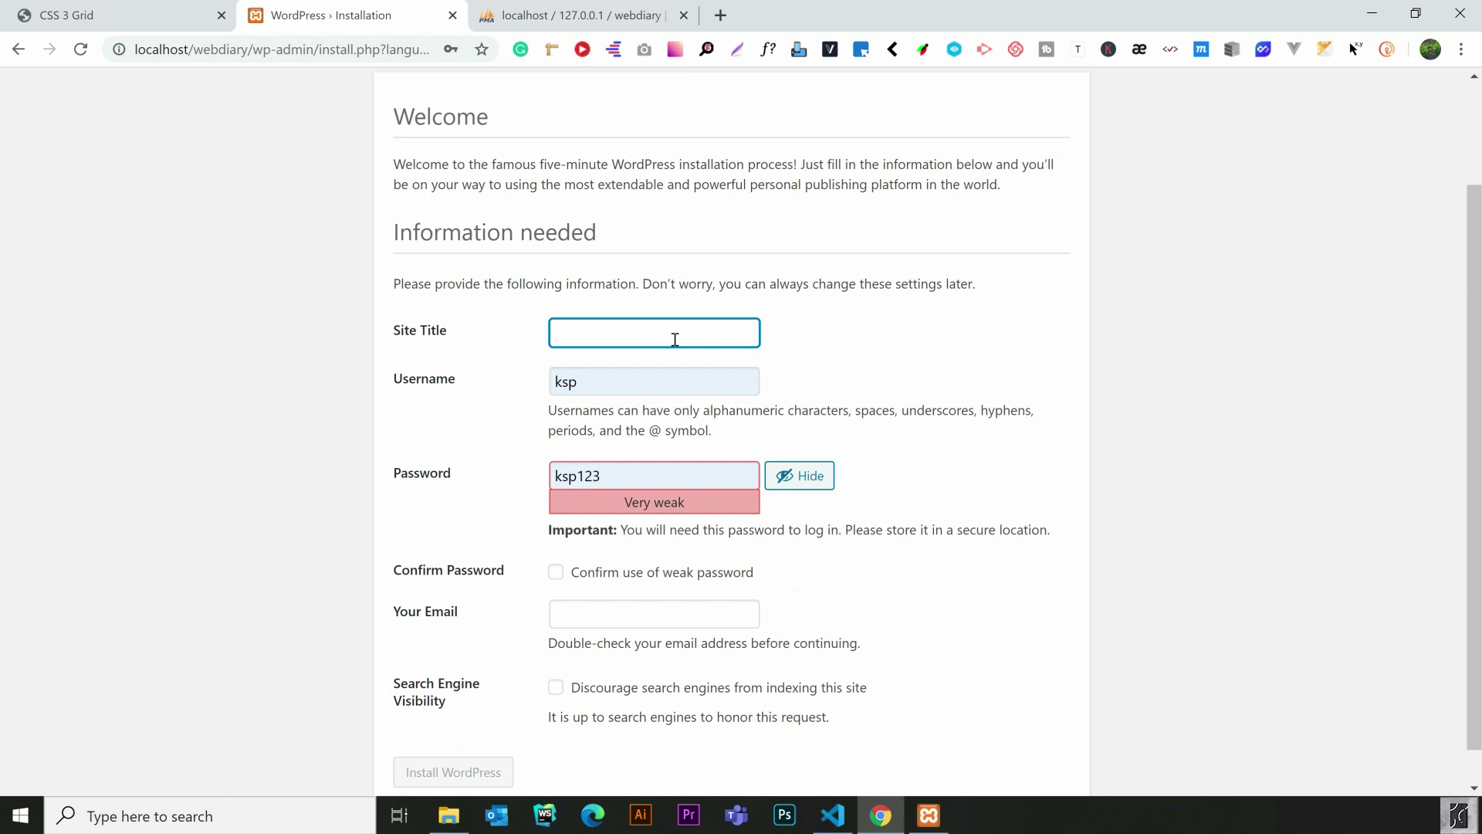
pyautogui.write('Web Dairy')
pyautogui.press('Tab')
pyautogui.write('admin')
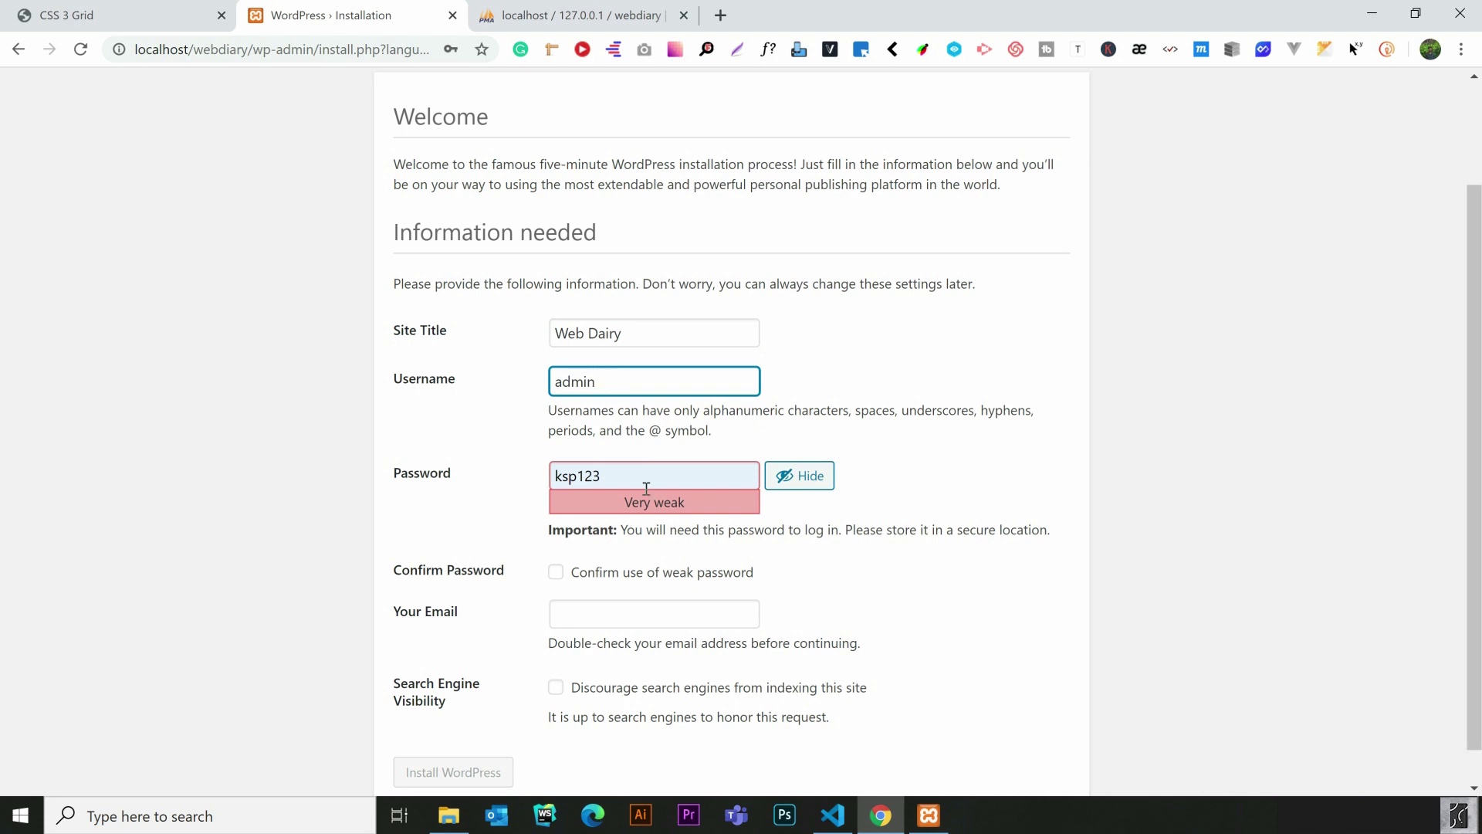
pyautogui.press('Tab')
pyautogui.write('admin*1')
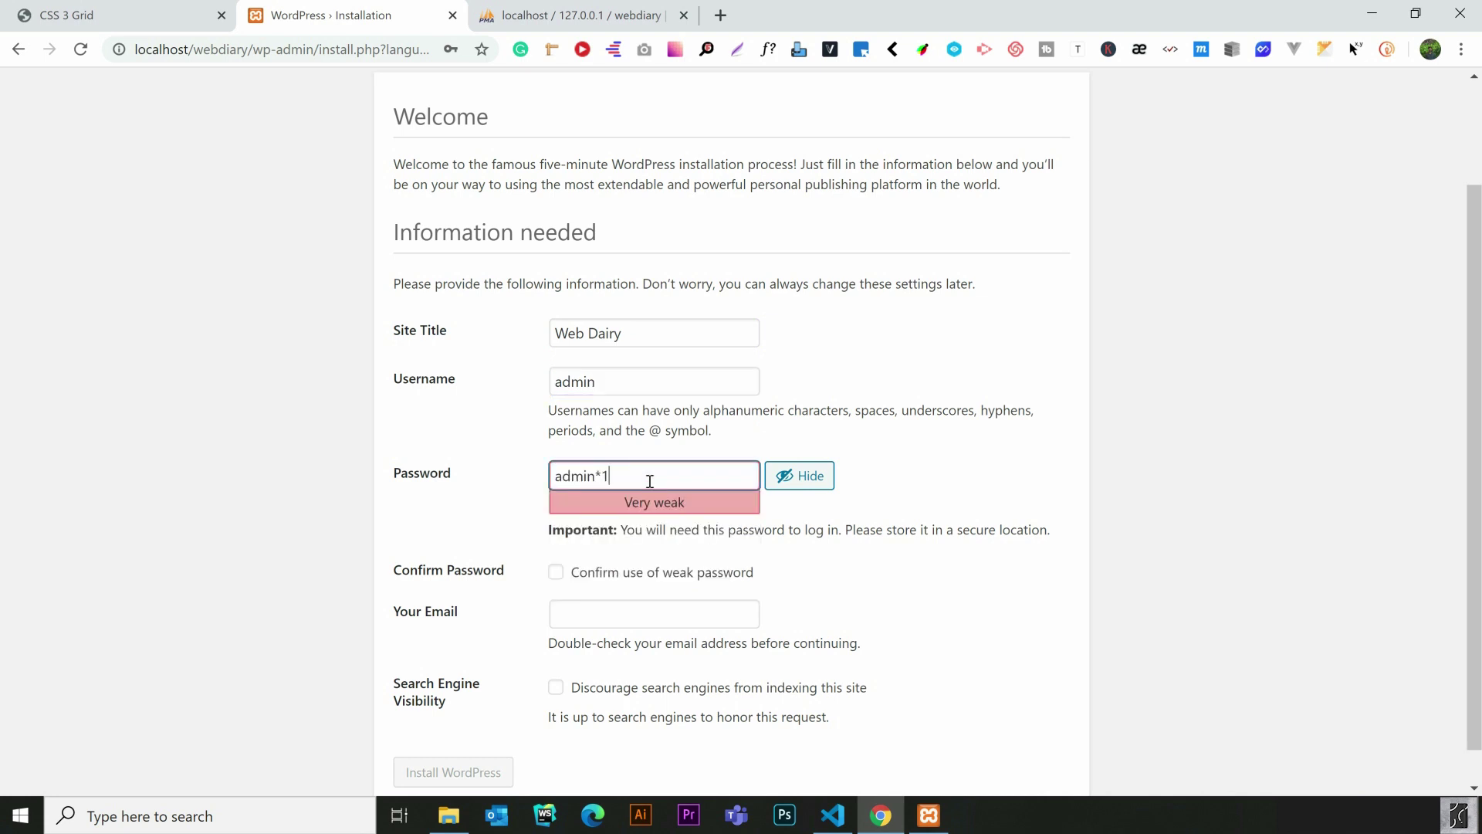
pyautogui.write('23')
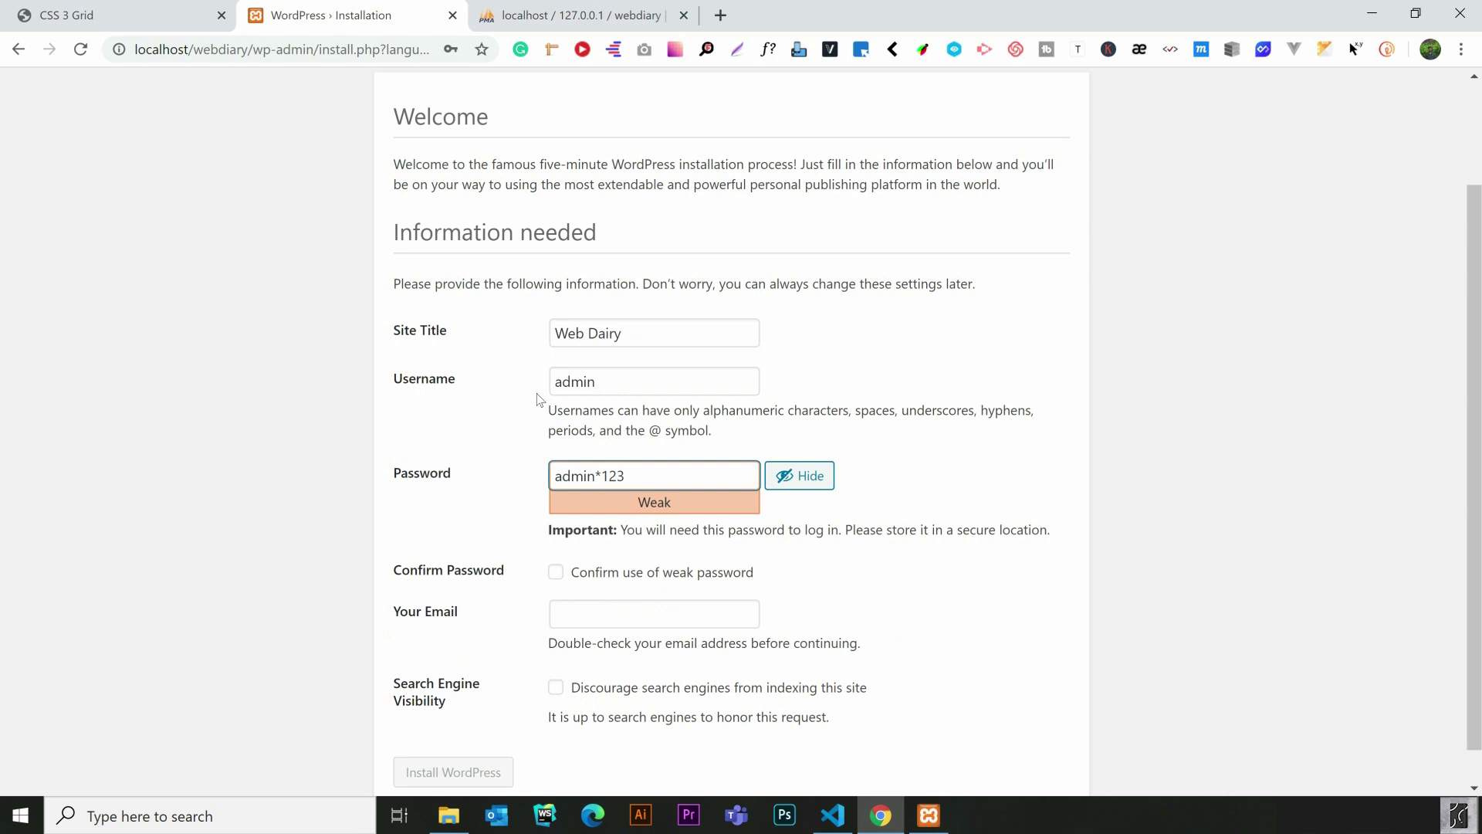
pyautogui.scroll(-1, 1135, 417)
pyautogui.click(557, 535)
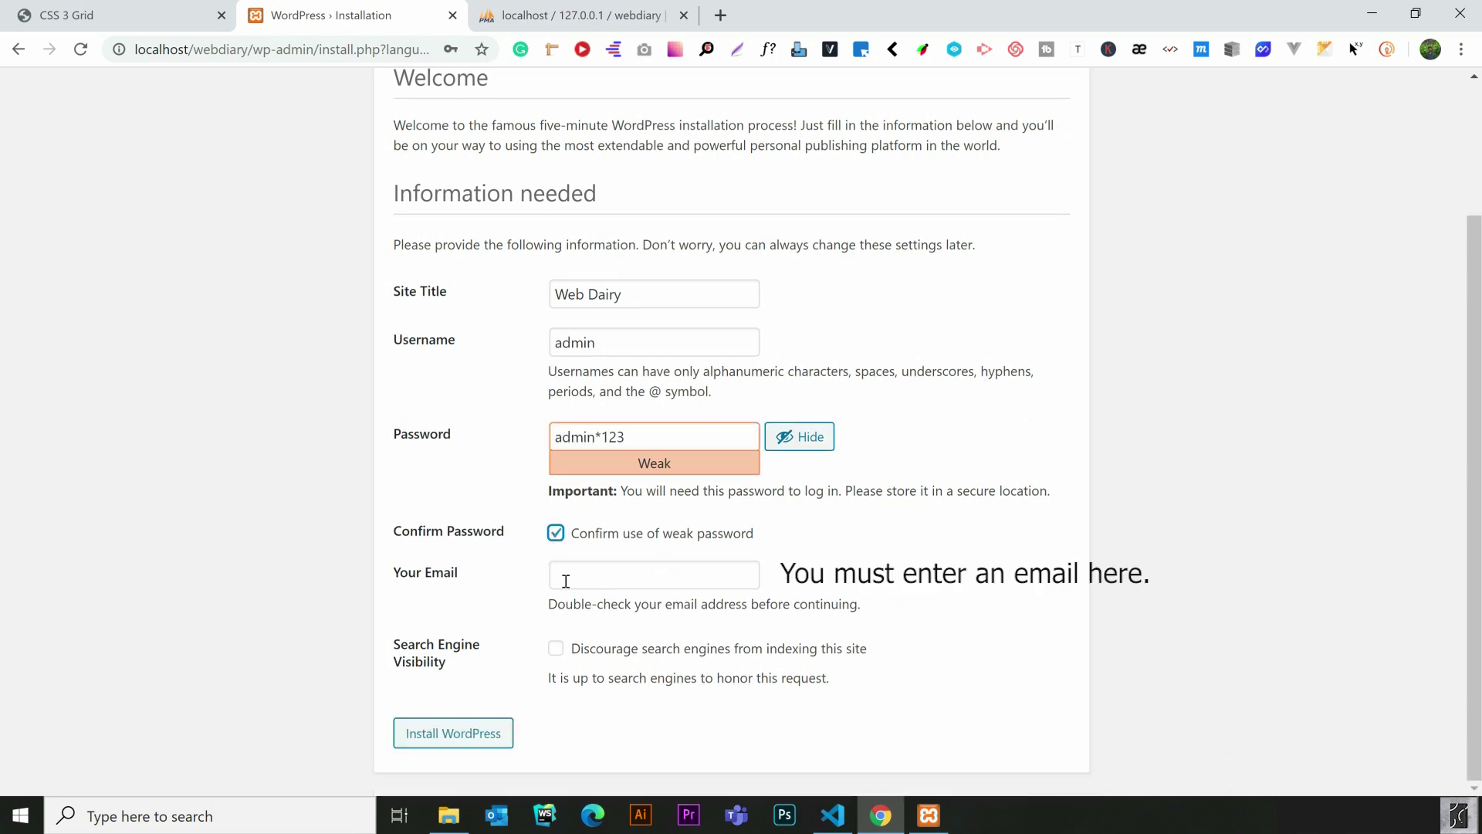
pyautogui.click(498, 741)
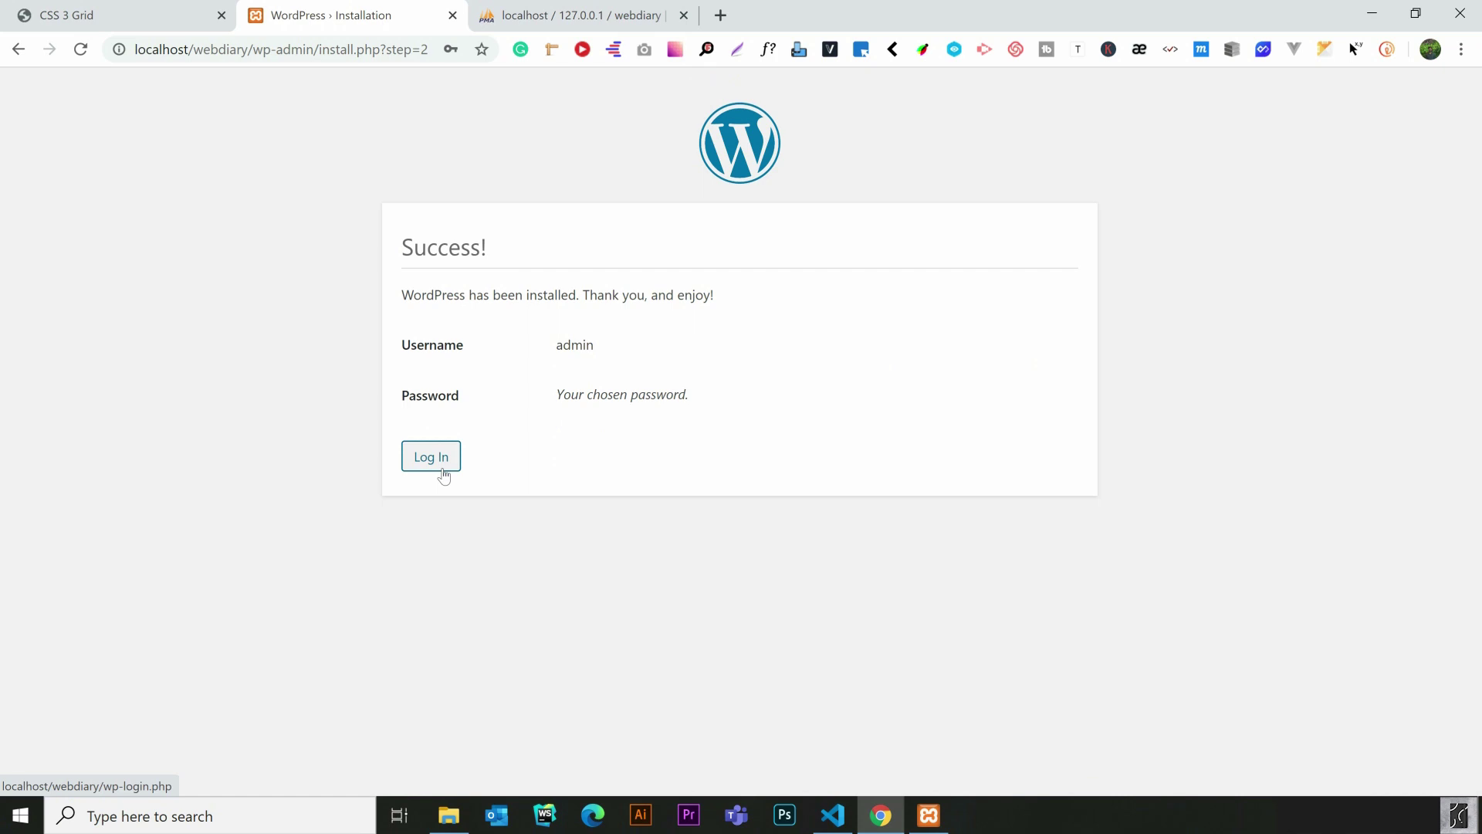
# Log in on wp-login.php as admin with the account password
pyautogui.click(444, 472)
pyautogui.write('admin')
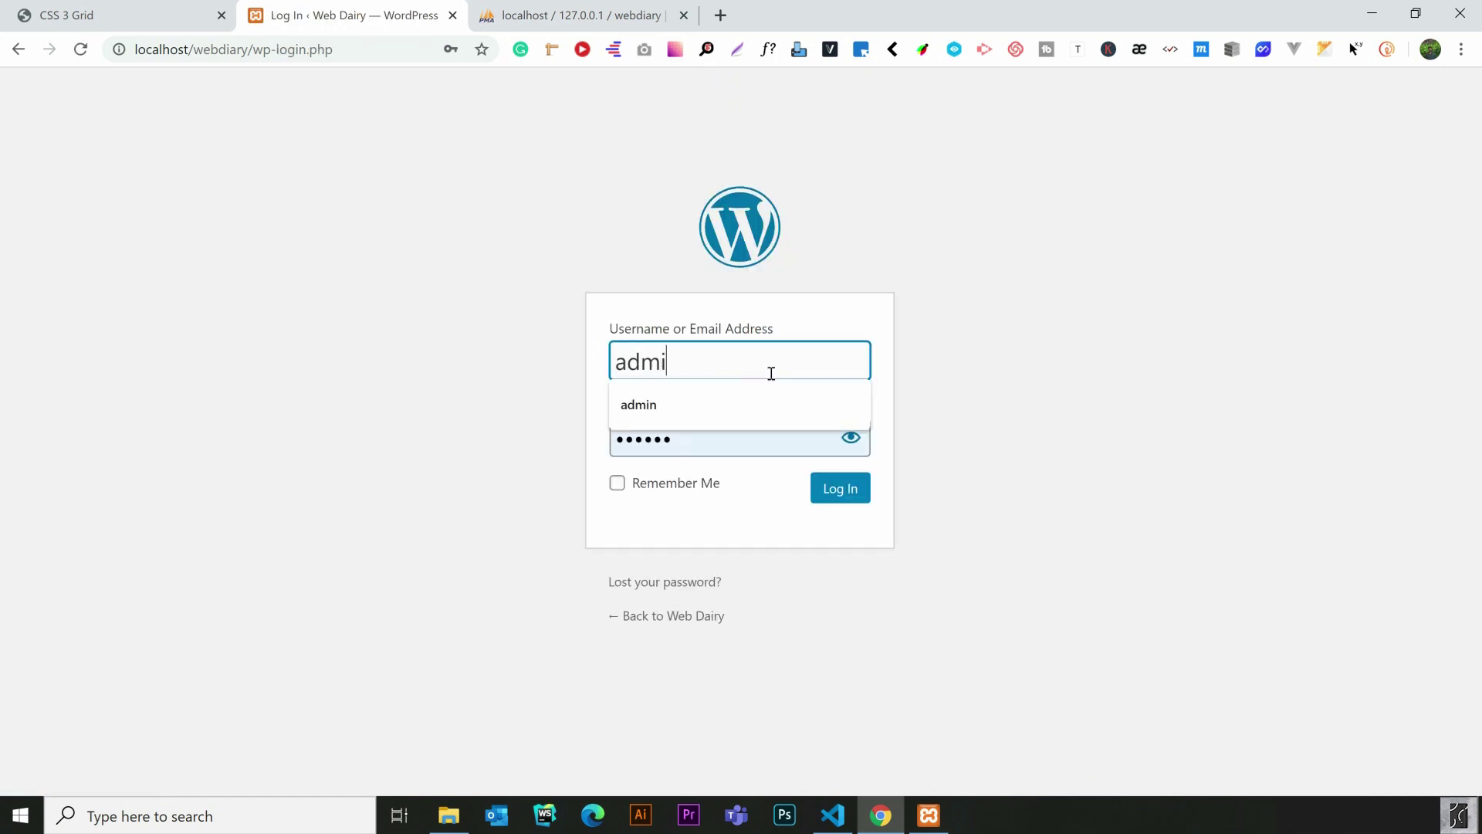
pyautogui.click(804, 427)
pyautogui.write('•••••')
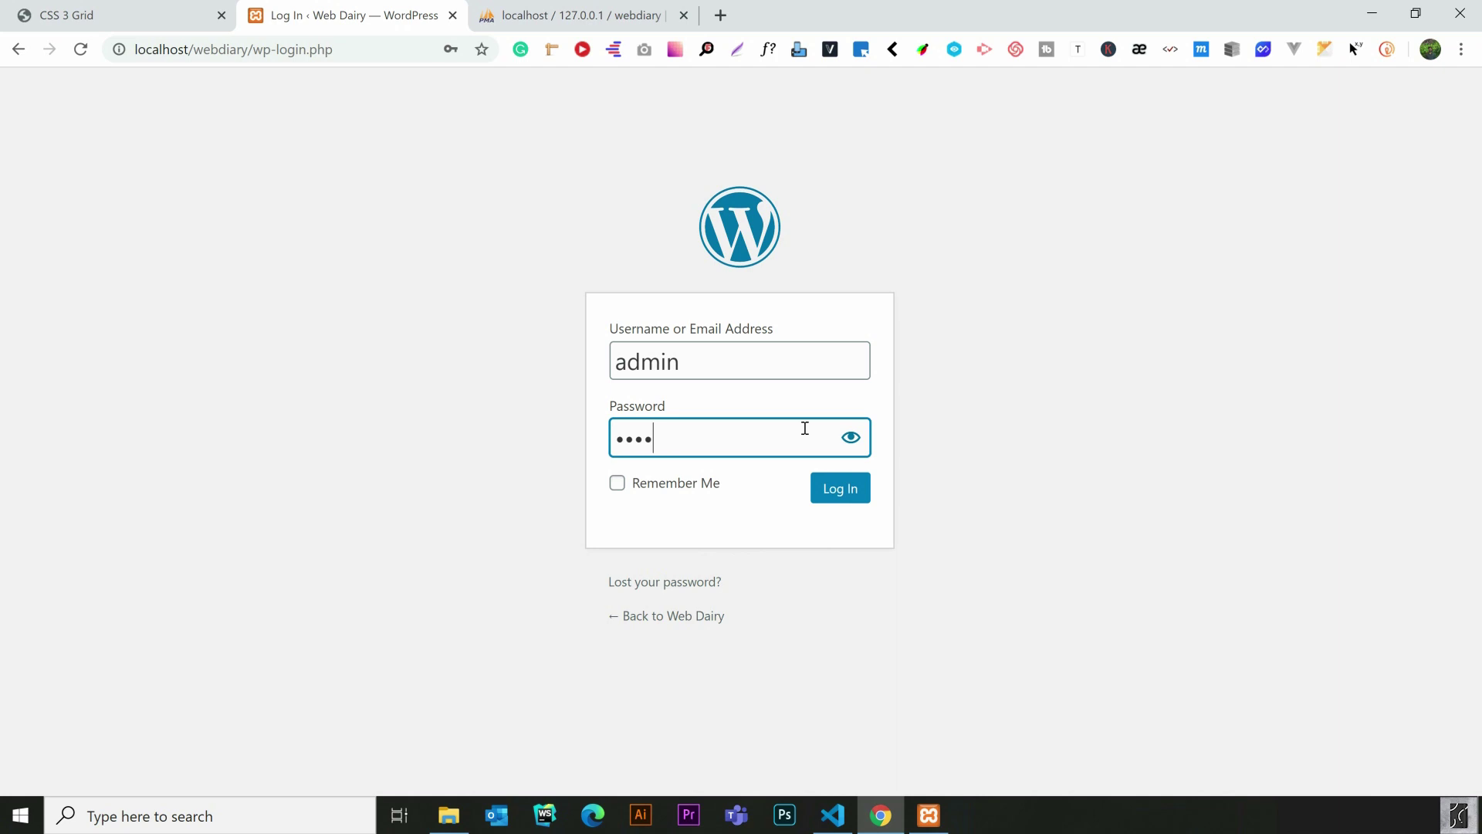
pyautogui.press('Return')
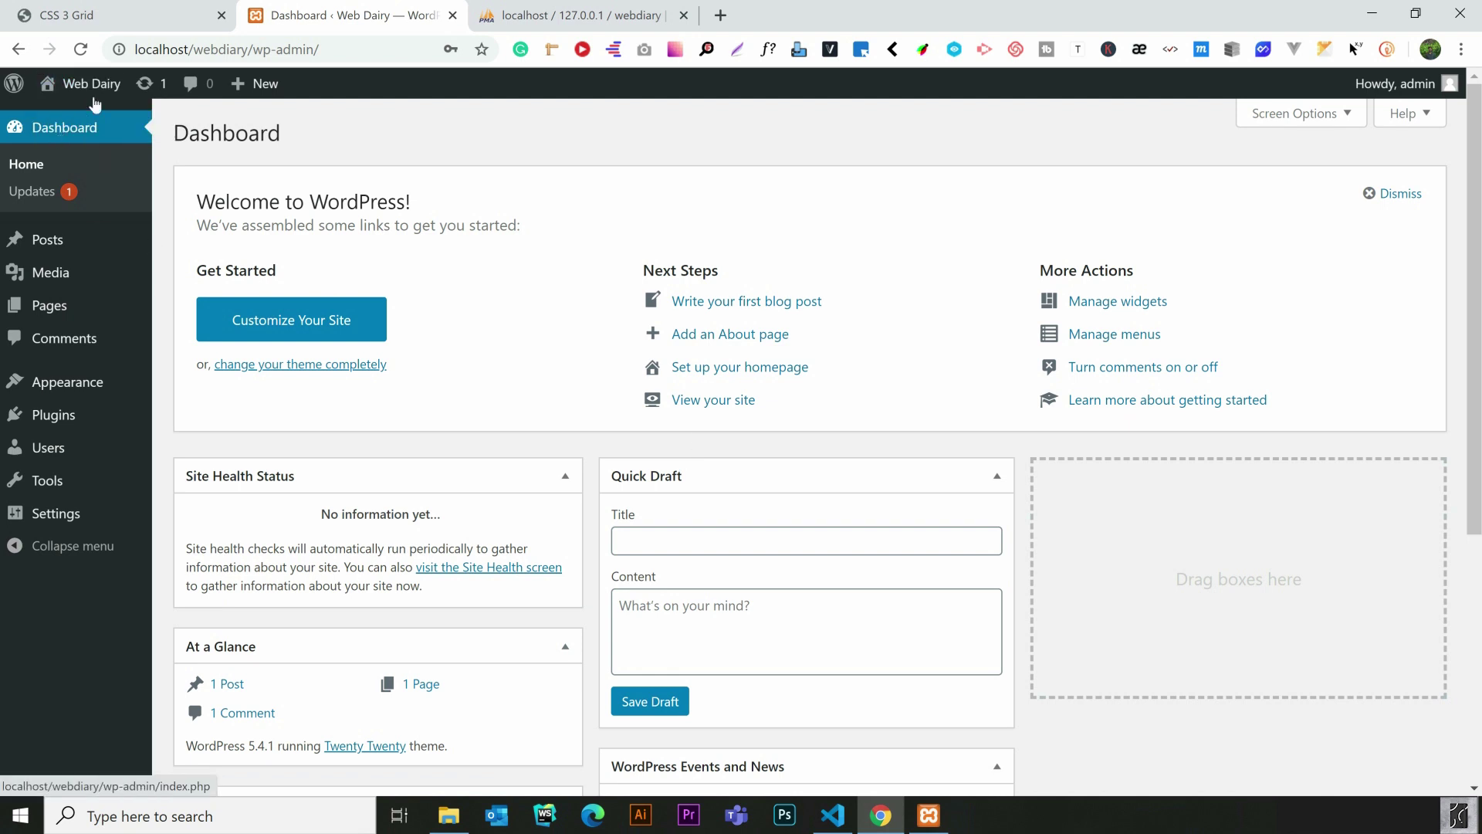
# Open the Web Dairy front page with its Hello world! post in a new tab, then return to the Dashboard
pyautogui.moveTo(94, 102)
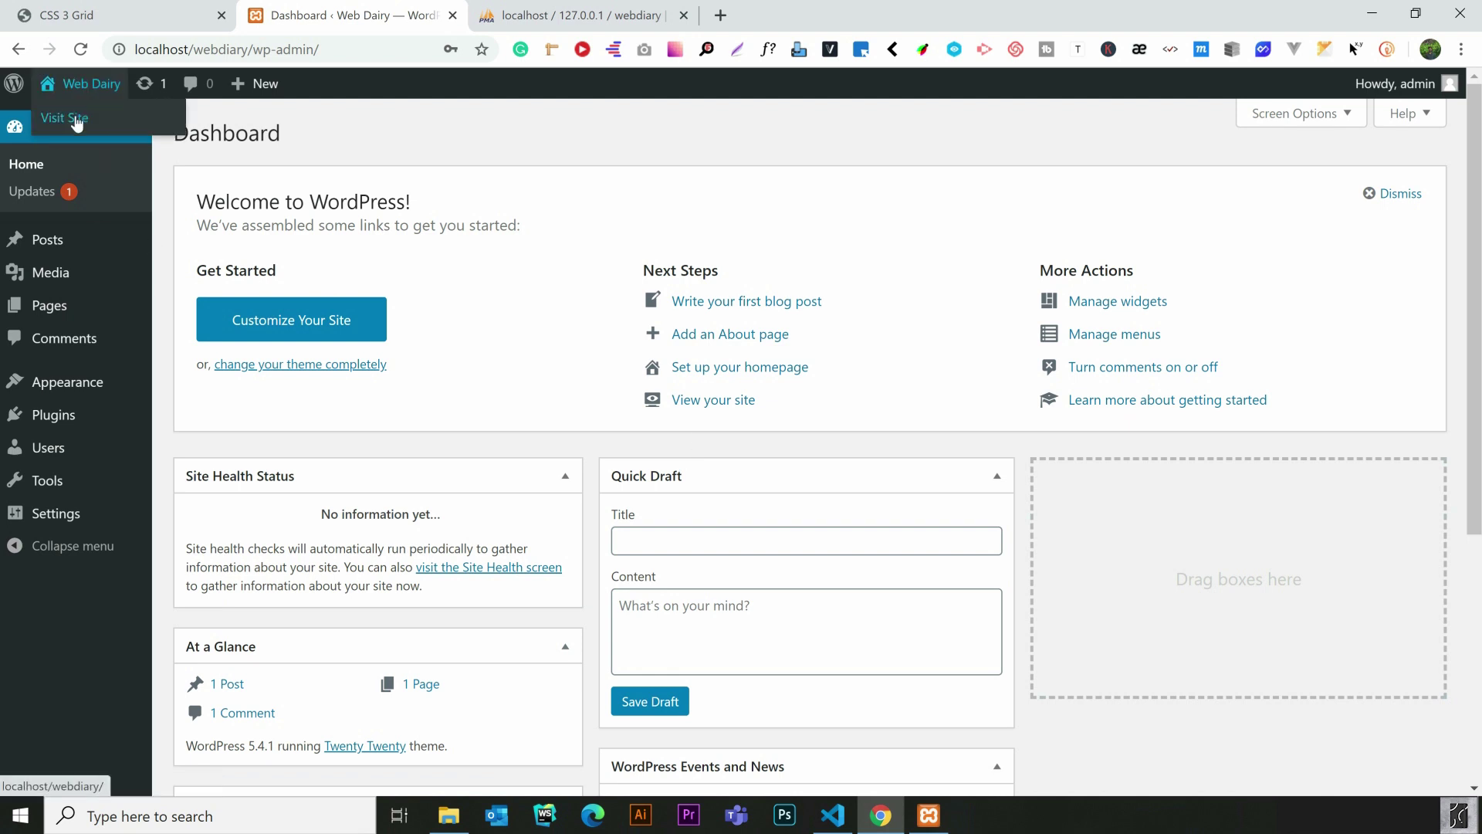
pyautogui.rightClick(77, 124)
pyautogui.click(119, 132)
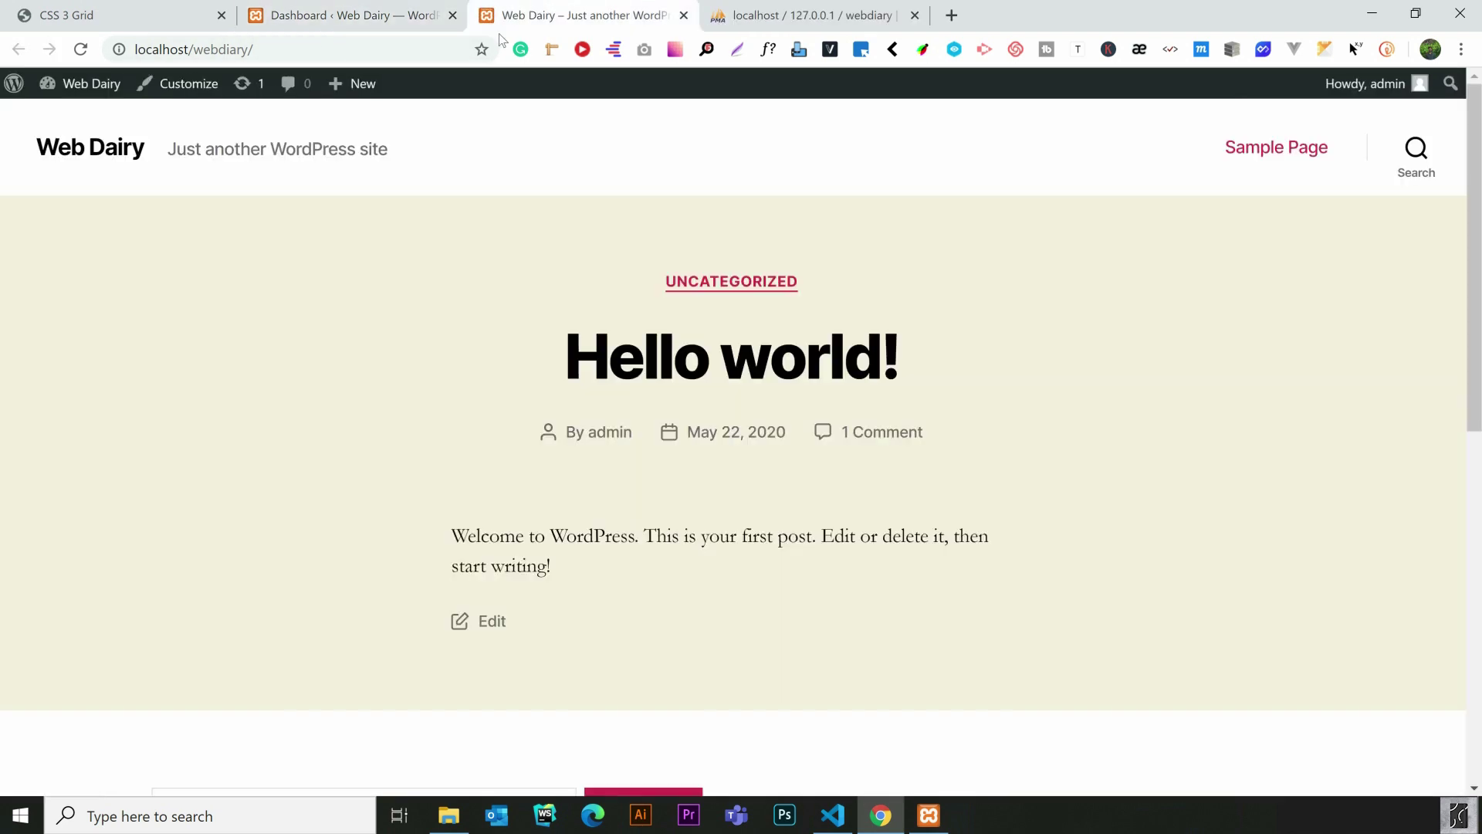
pyautogui.click(536, 11)
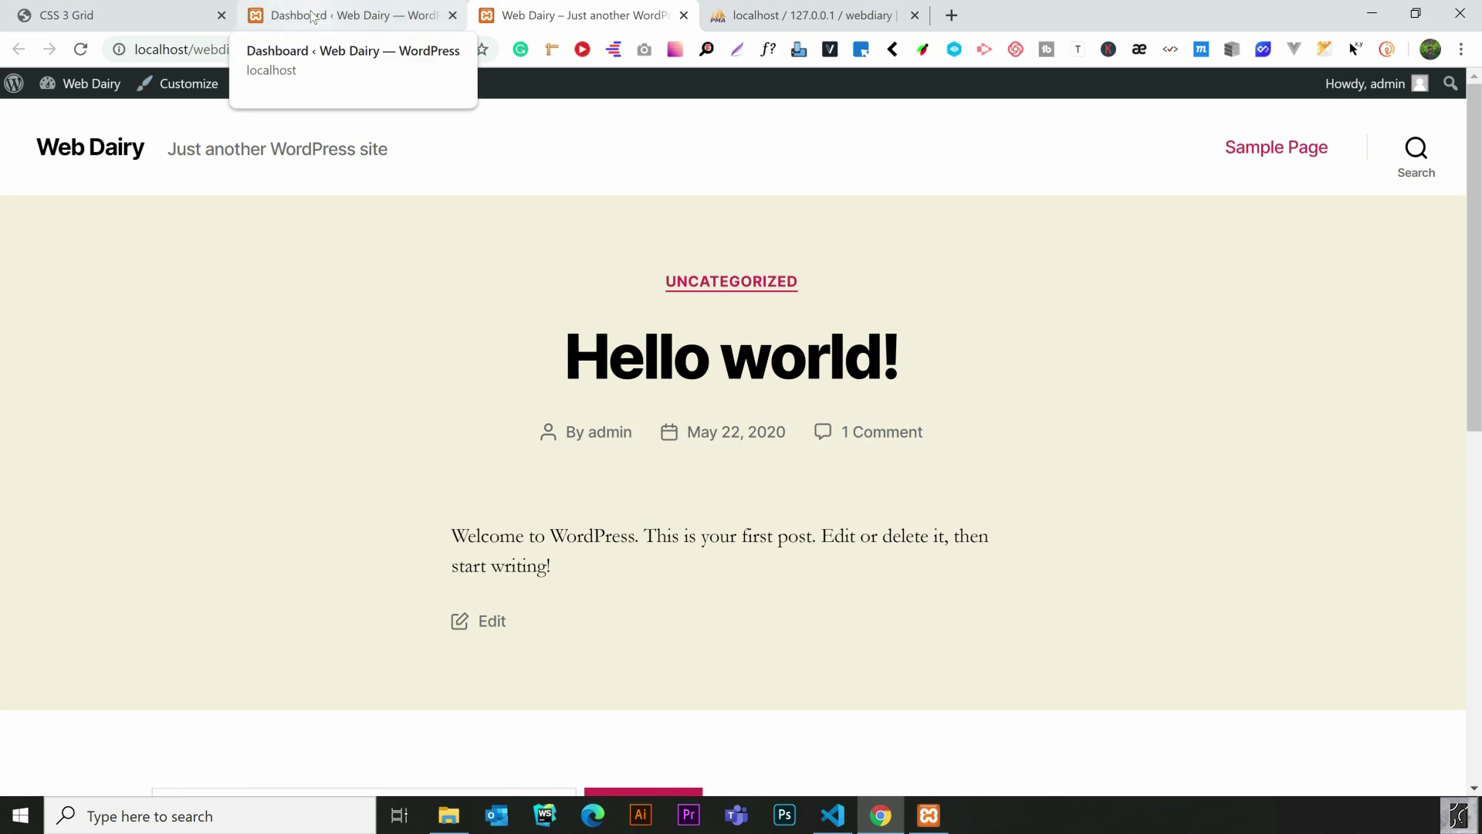
pyautogui.click(312, 16)
pyautogui.moveTo(52, 388)
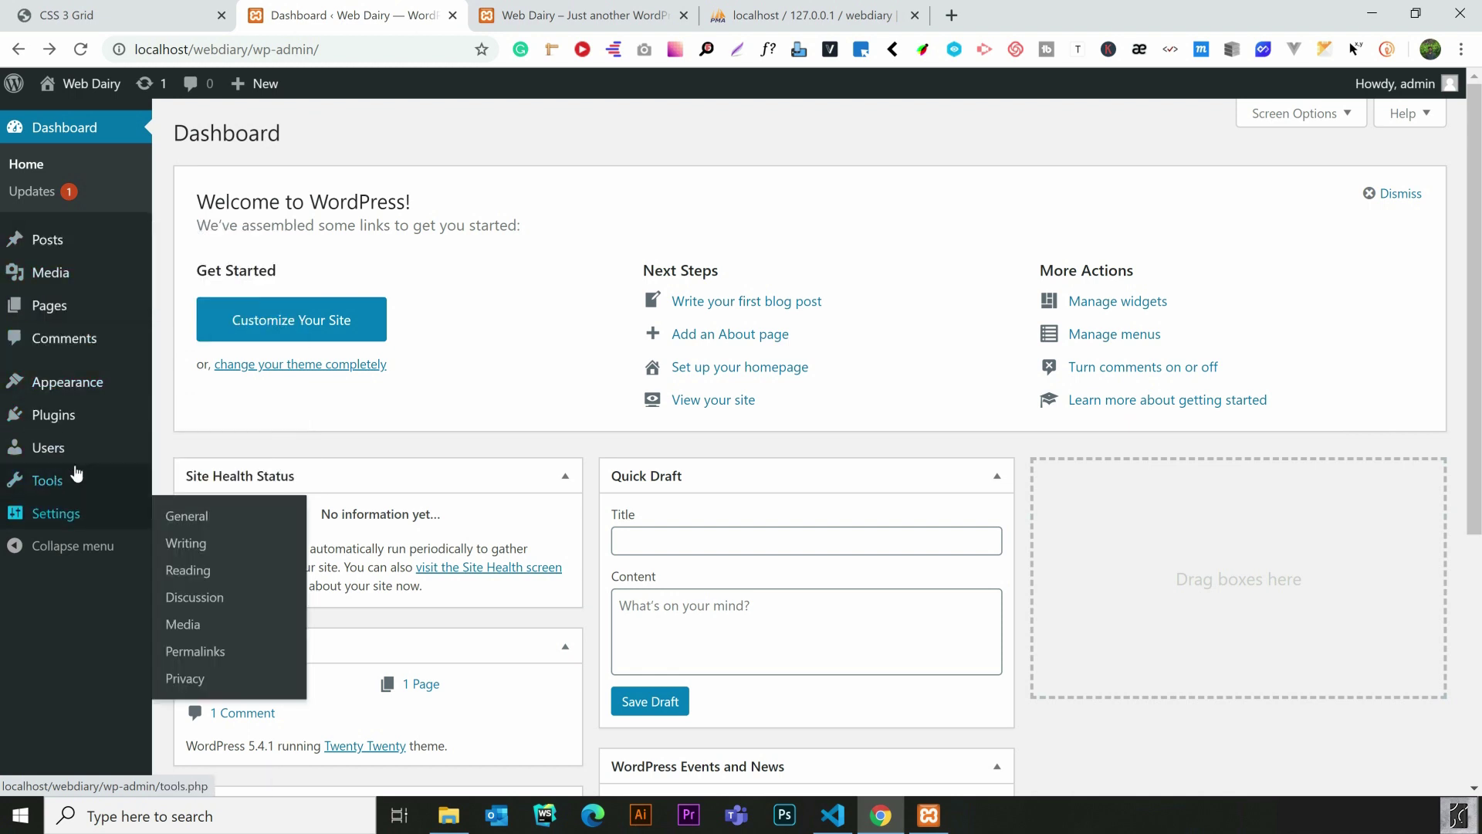
# Check the Web Dairy front-page tab again, then go back to the dashboard
pyautogui.moveTo(105, 414)
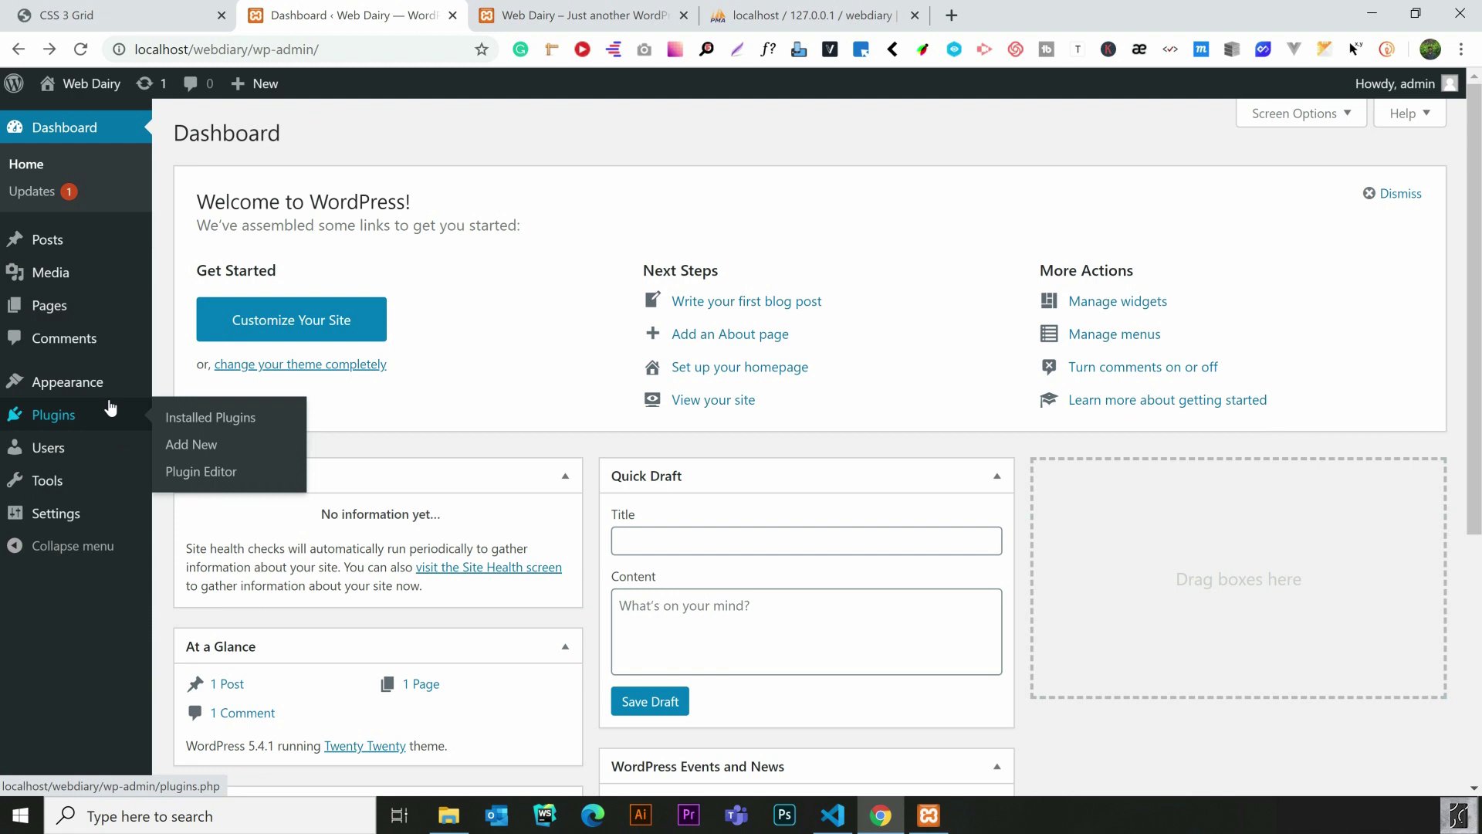
pyautogui.moveTo(109, 388)
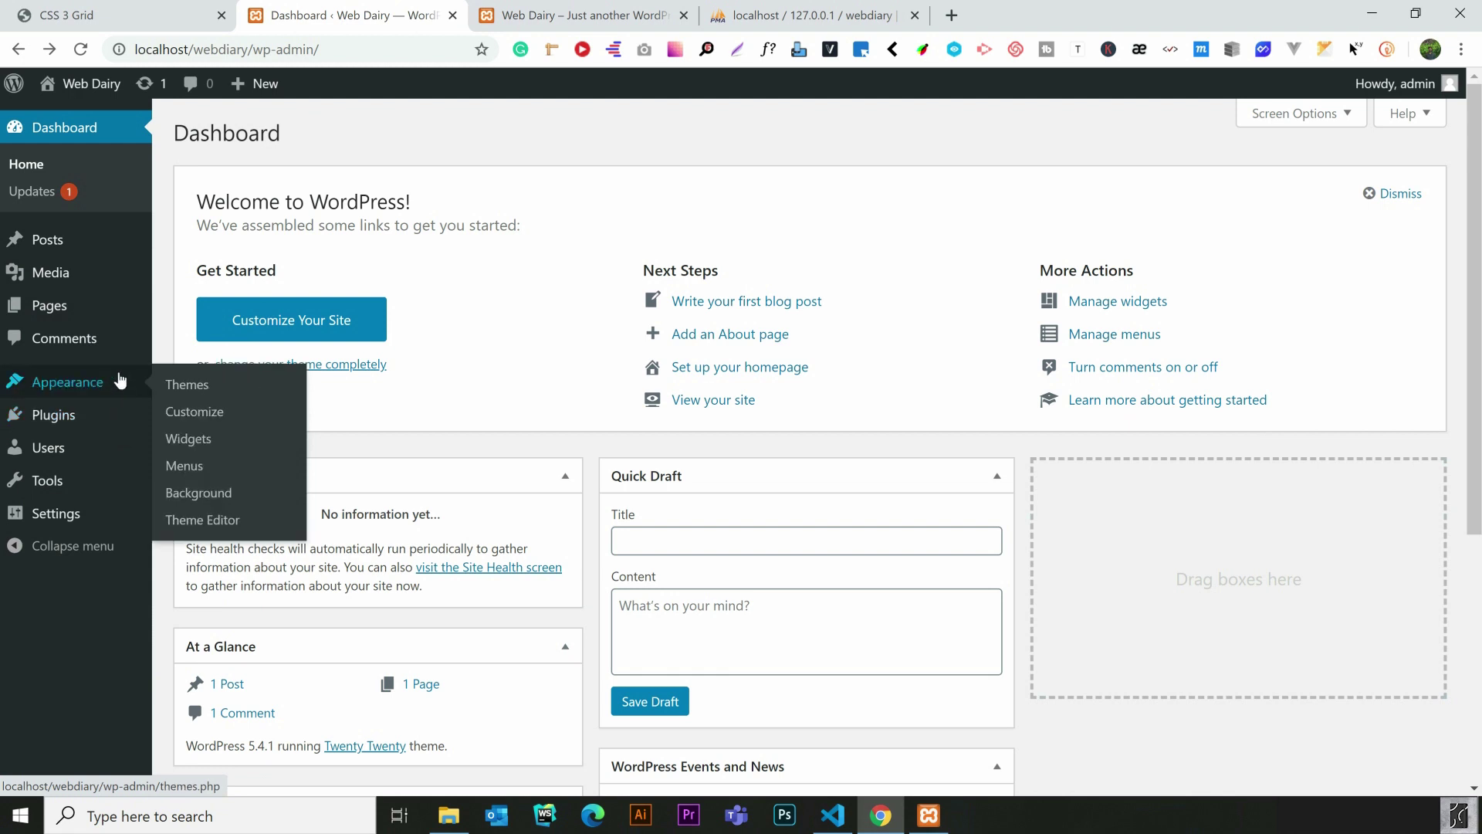
pyautogui.click(556, 14)
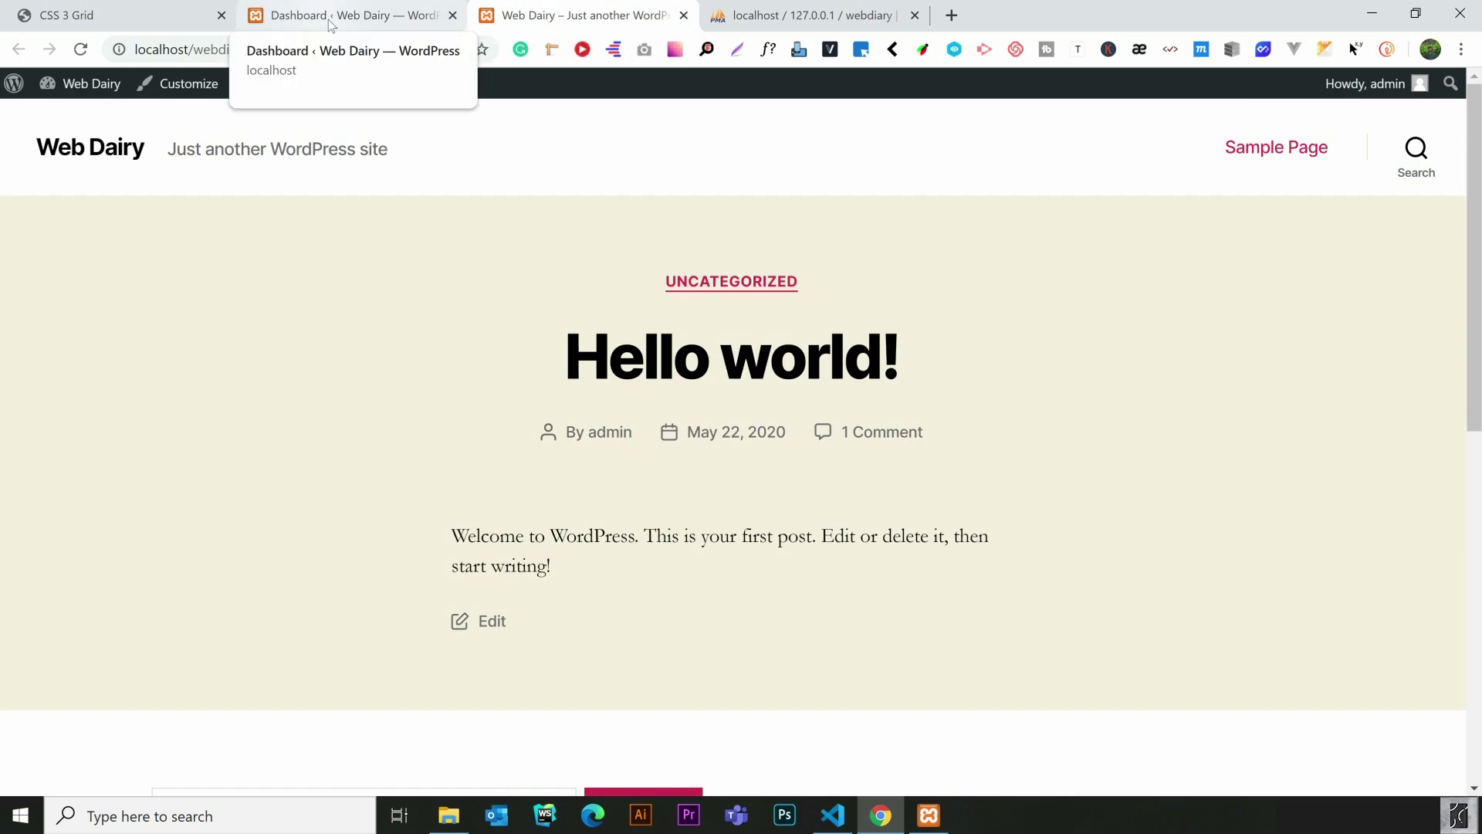
pyautogui.click(330, 23)
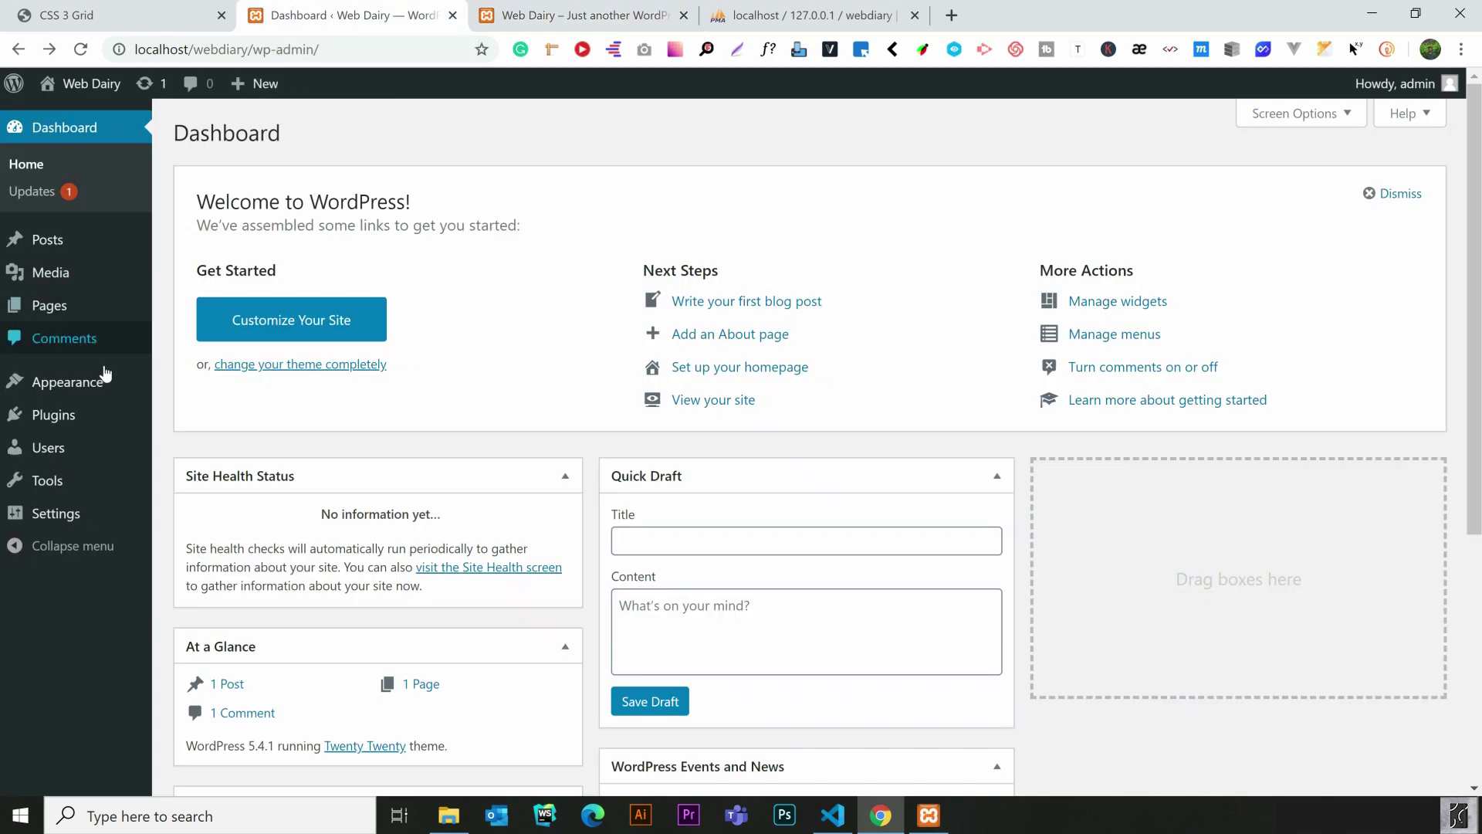
# Open Appearance > Themes, listing Twenty Twenty, Twenty Nineteen and Twenty Seventeen
pyautogui.moveTo(107, 388)
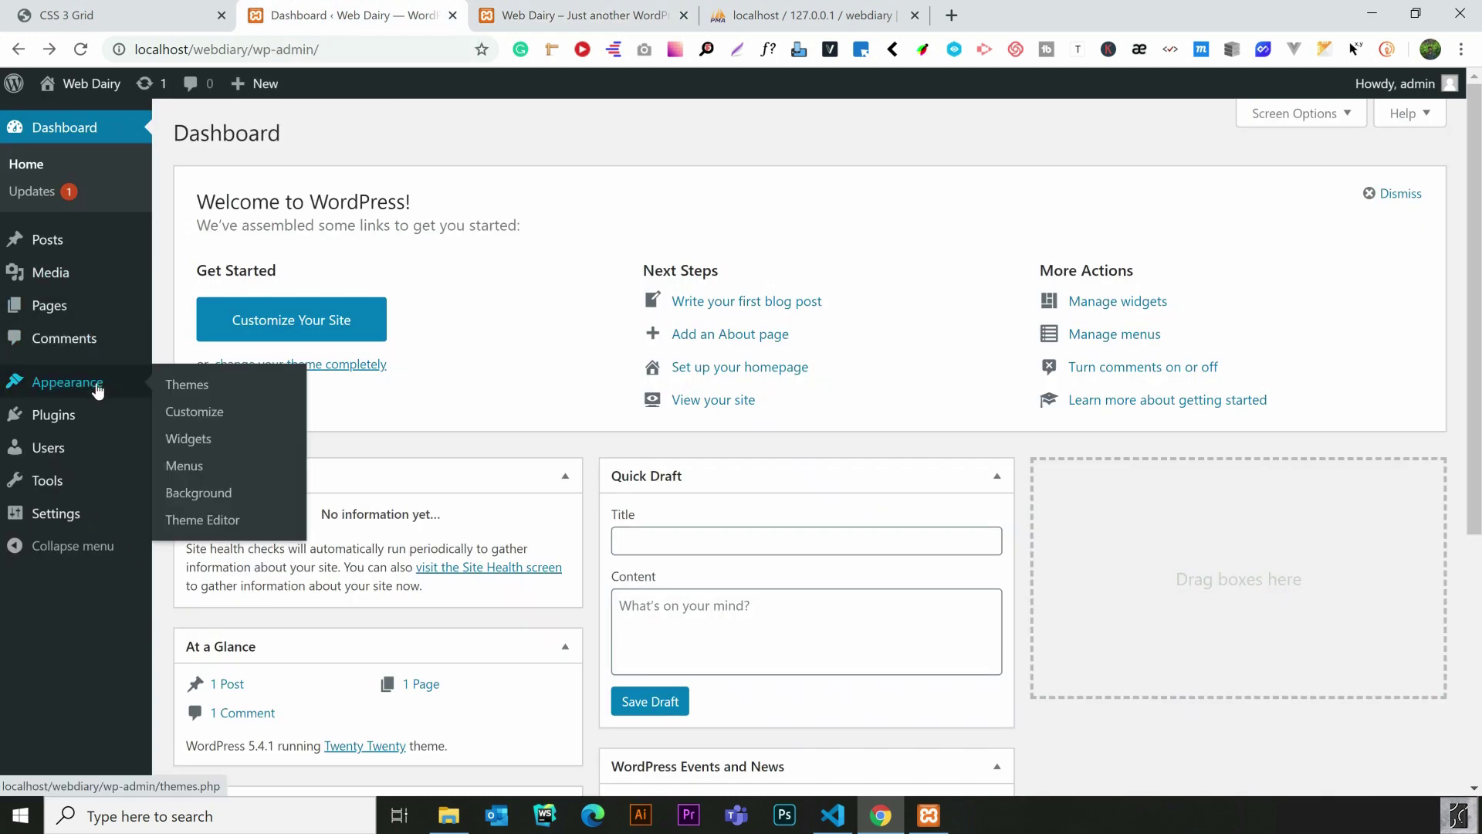
pyautogui.click(186, 387)
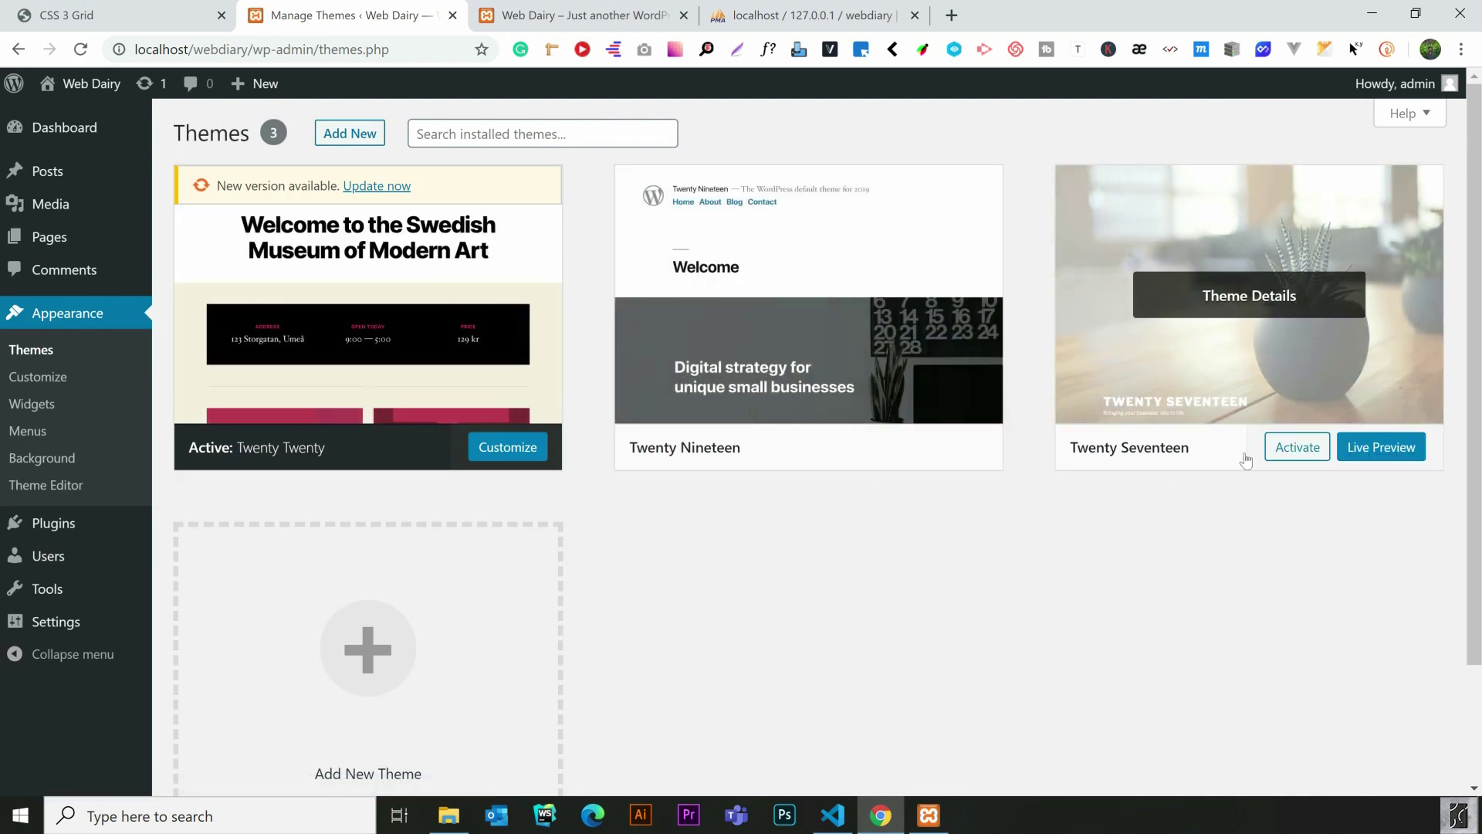
pyautogui.moveTo(684, 452)
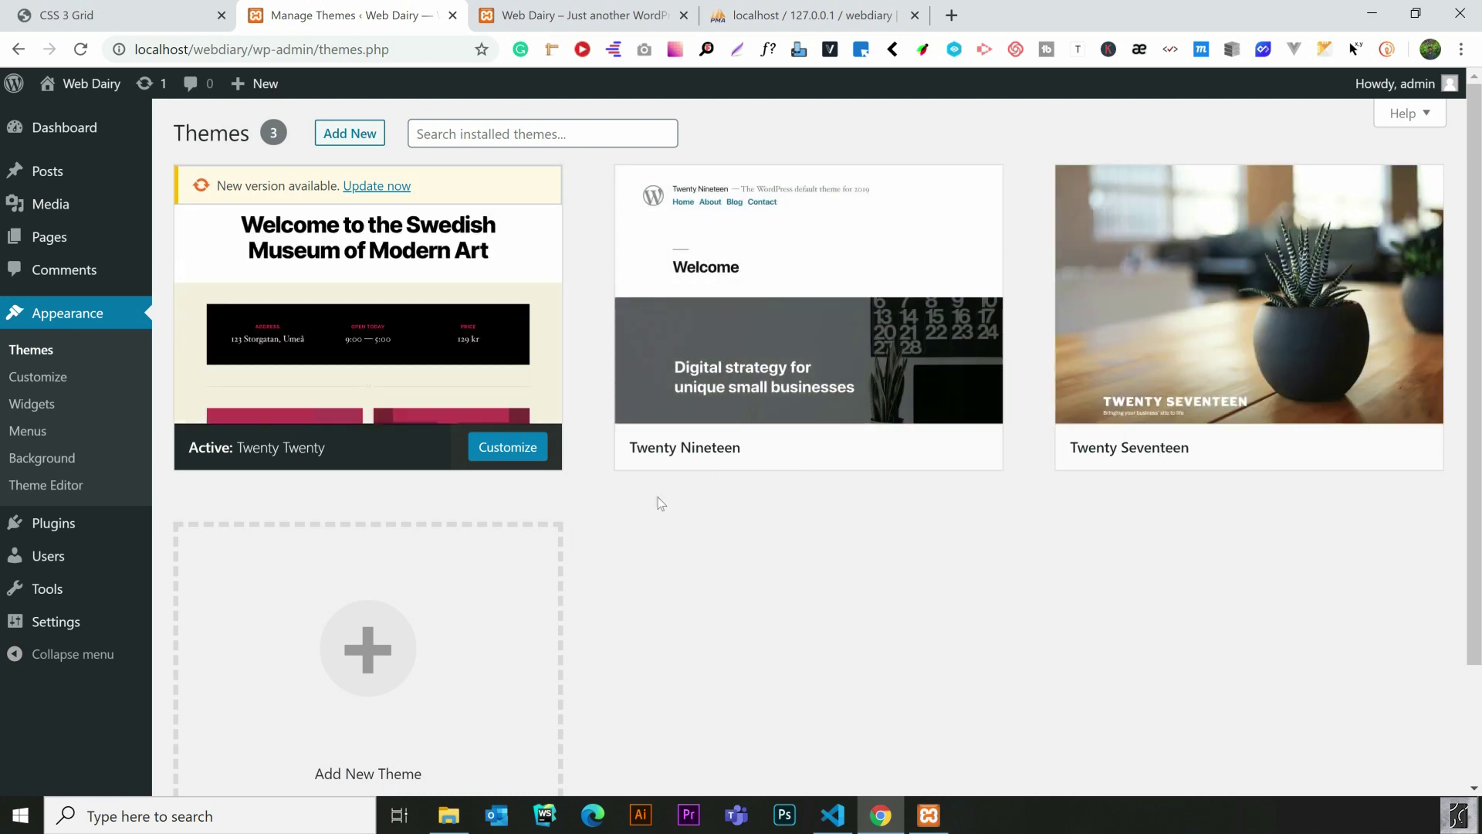
pyautogui.moveTo(327, 460)
pyautogui.click(115, 15)
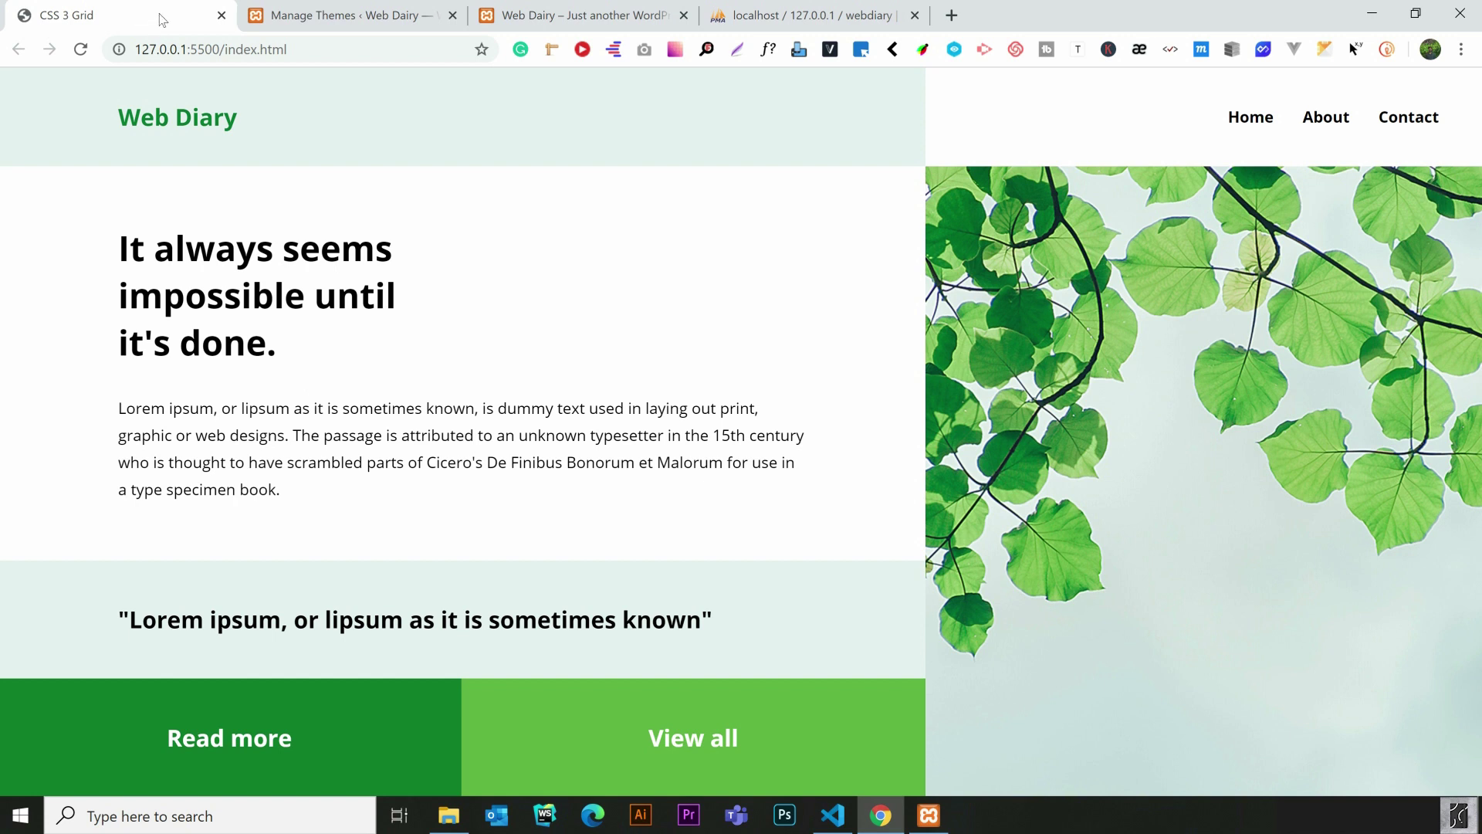
pyautogui.click(347, 14)
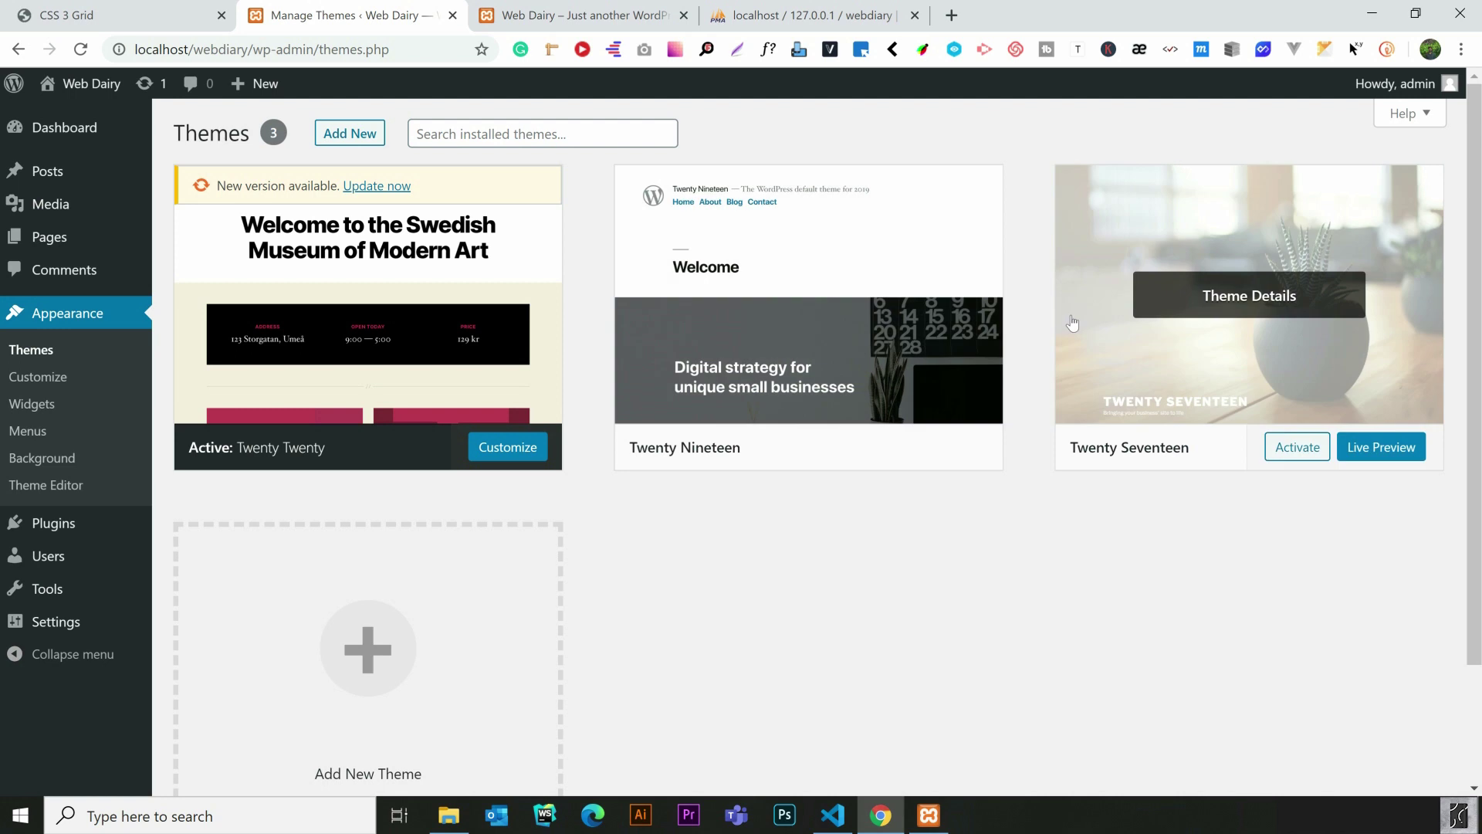
pyautogui.click(118, 17)
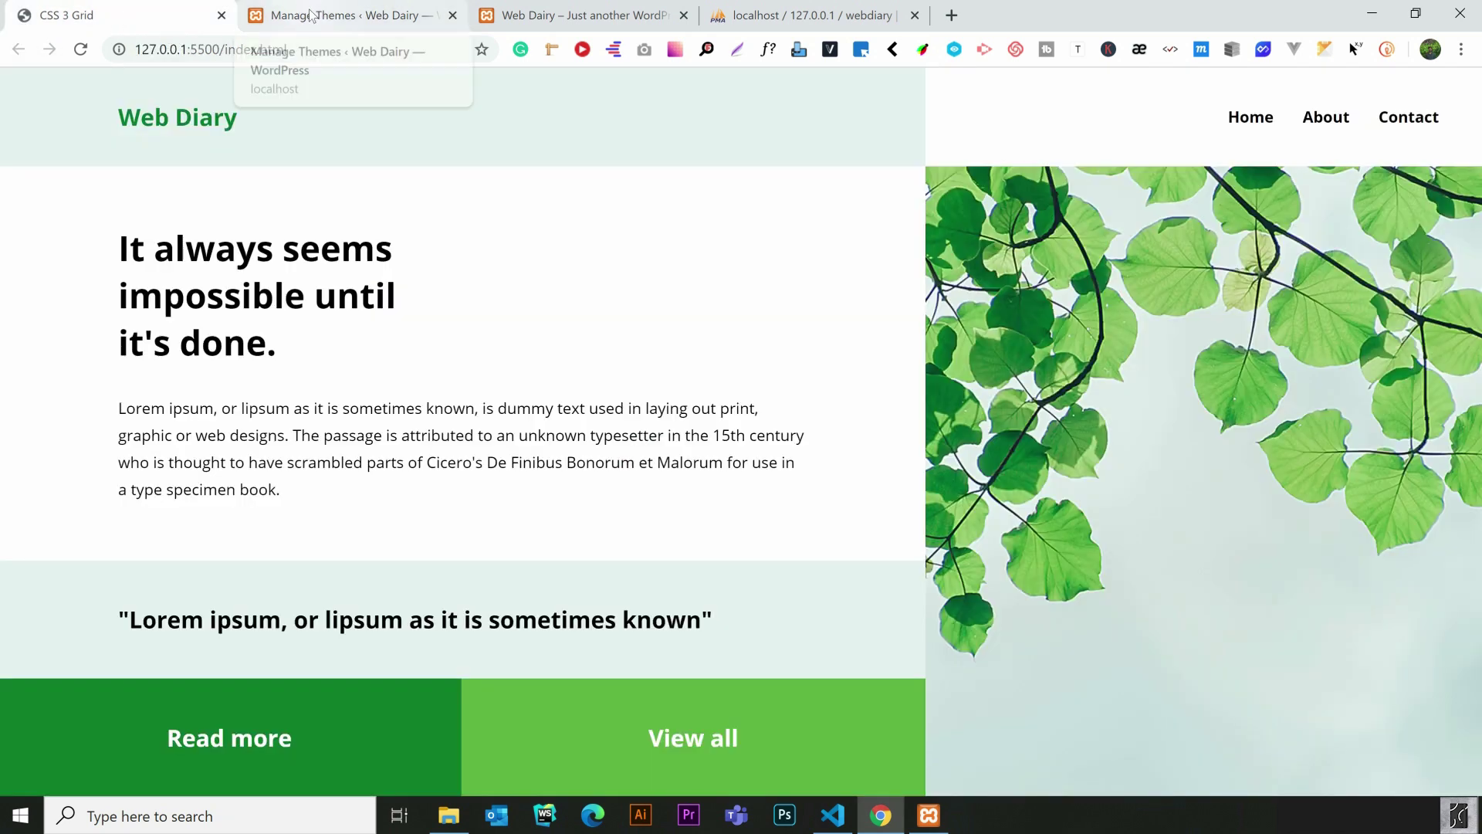
pyautogui.click(311, 14)
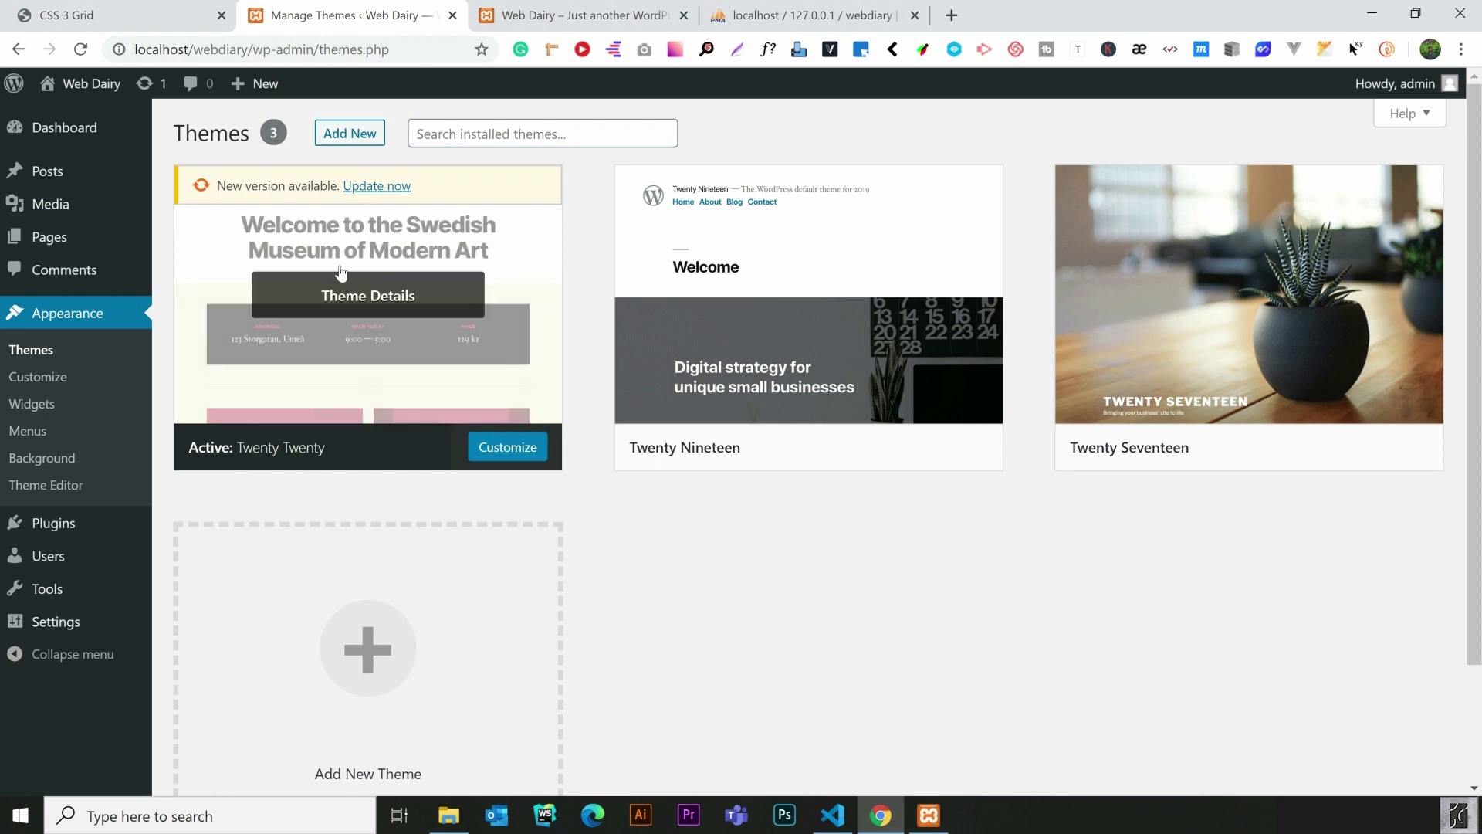
pyautogui.moveTo(146, 247)
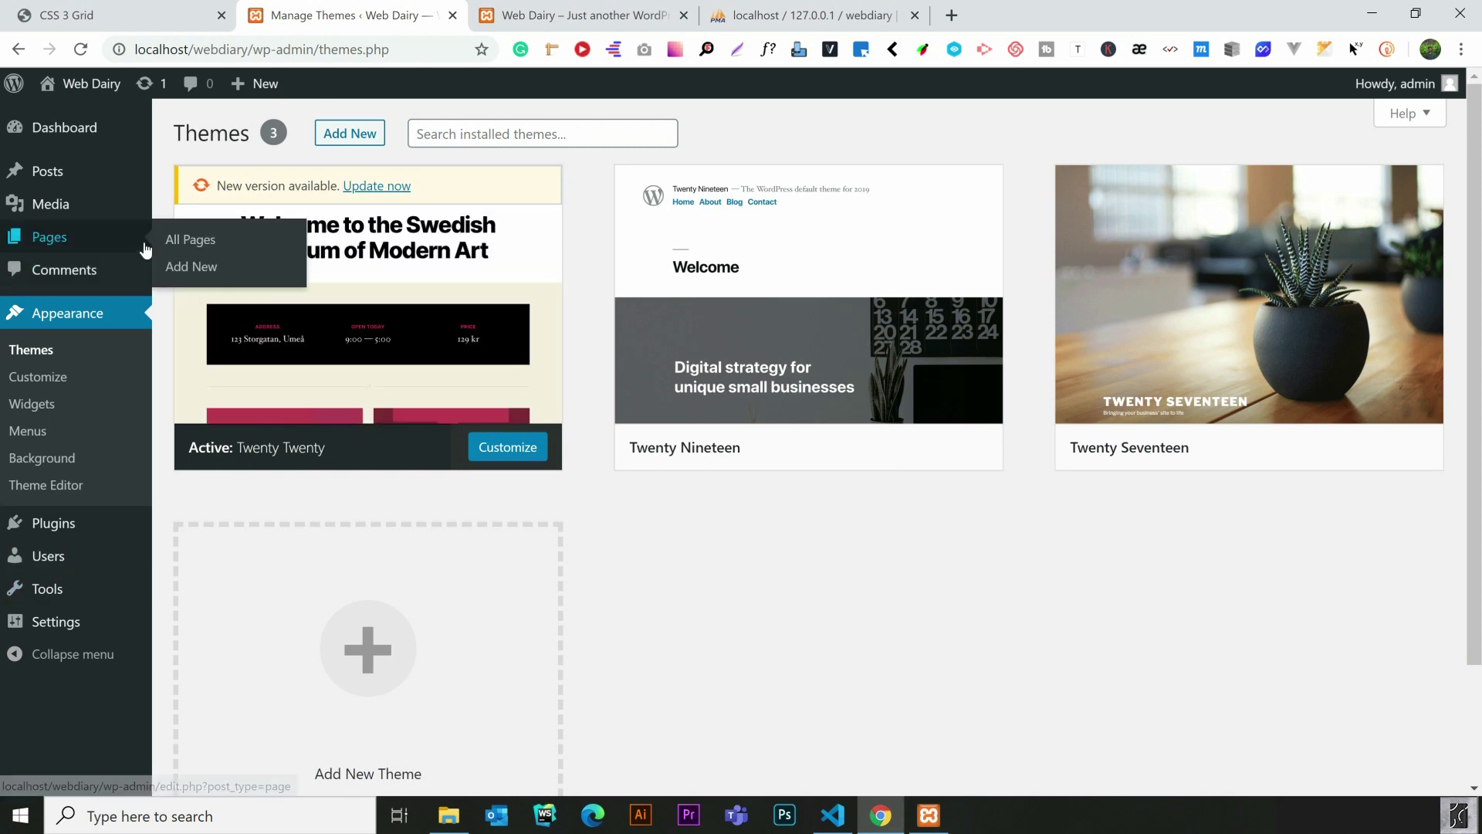